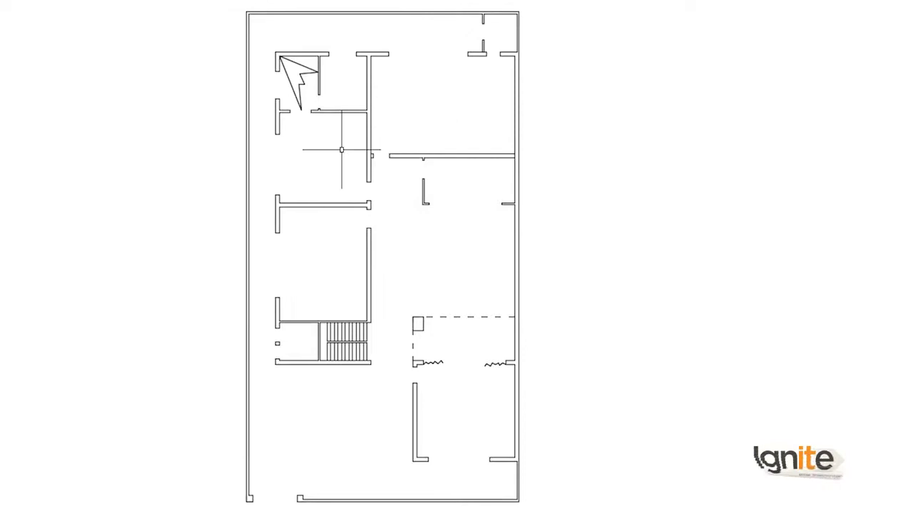
Step: Create a layer named DOORS with colour 10 (red) and make it the current layer
{"action": "scroll", "coordinate": [295, 136], "scroll_direction": "up", "scroll_amount": 2}
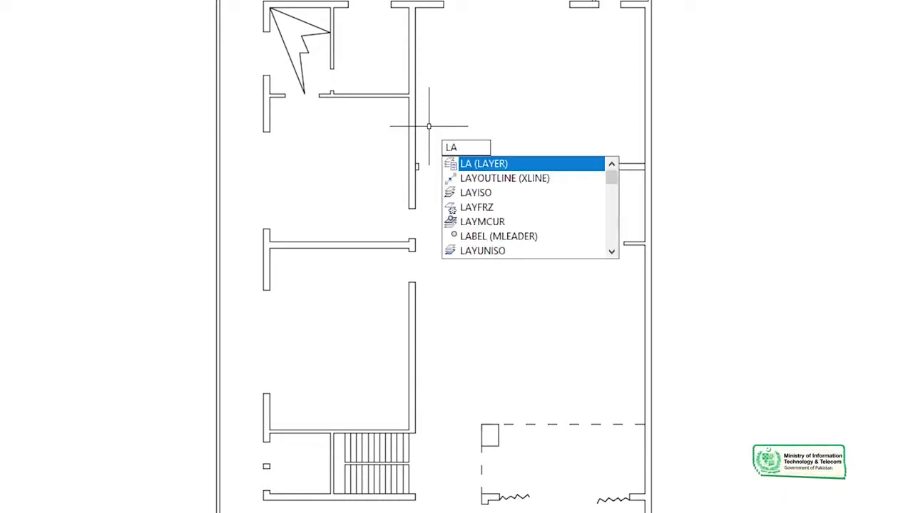
{"action": "key", "text": "Return"}
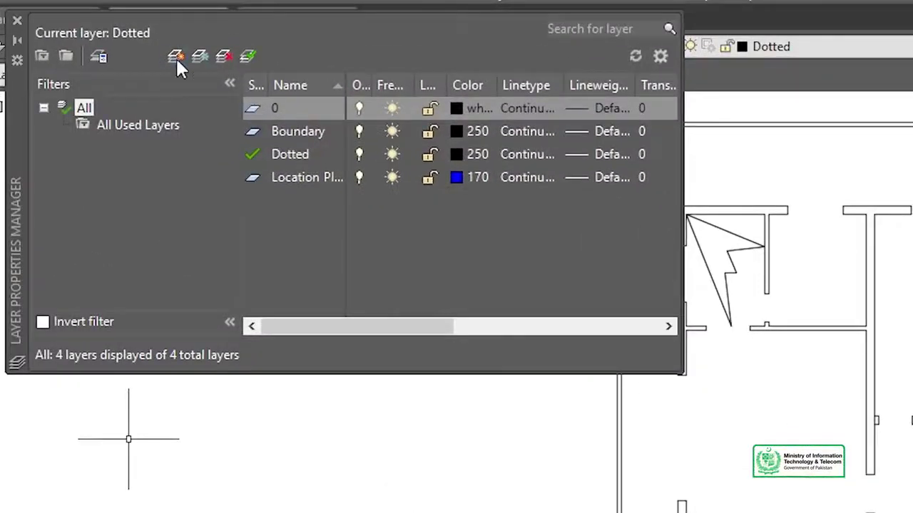
{"action": "left_click", "coordinate": [176, 57]}
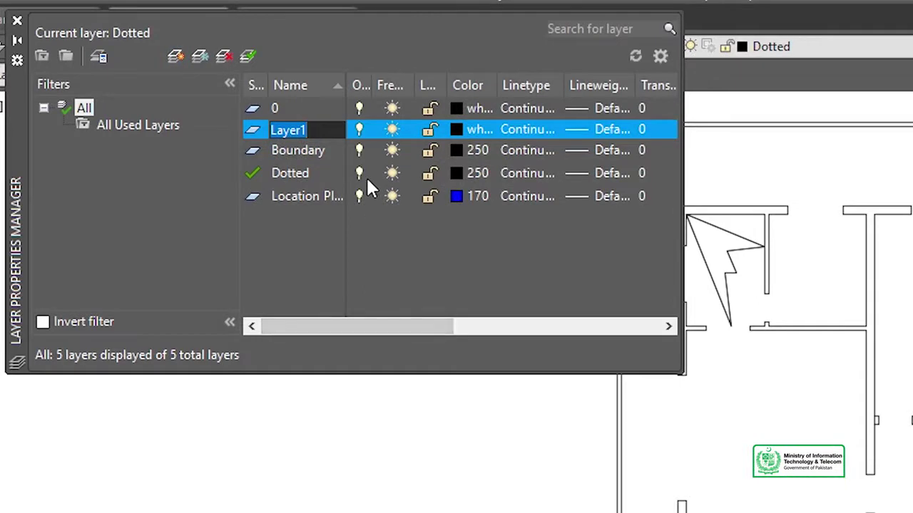
{"action": "type", "text": "DOORS"}
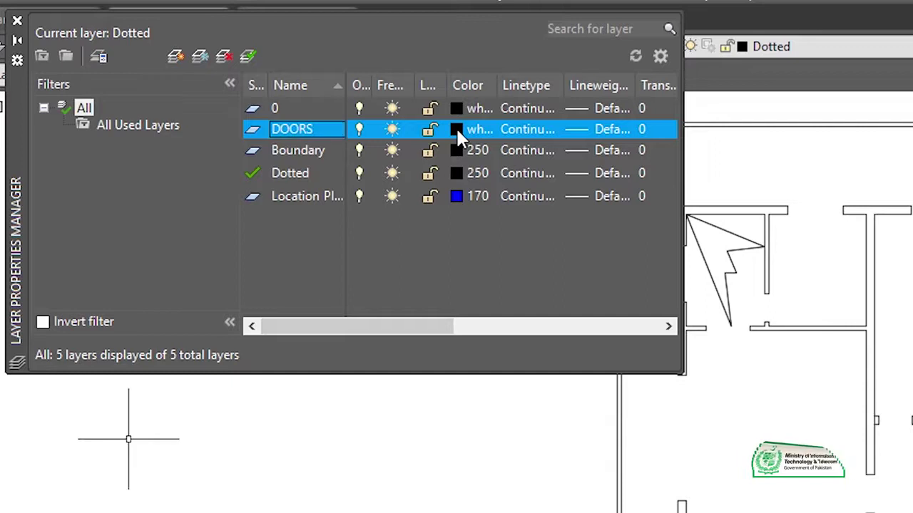
{"action": "left_click", "coordinate": [456, 129]}
{"action": "left_click", "coordinate": [336, 254]}
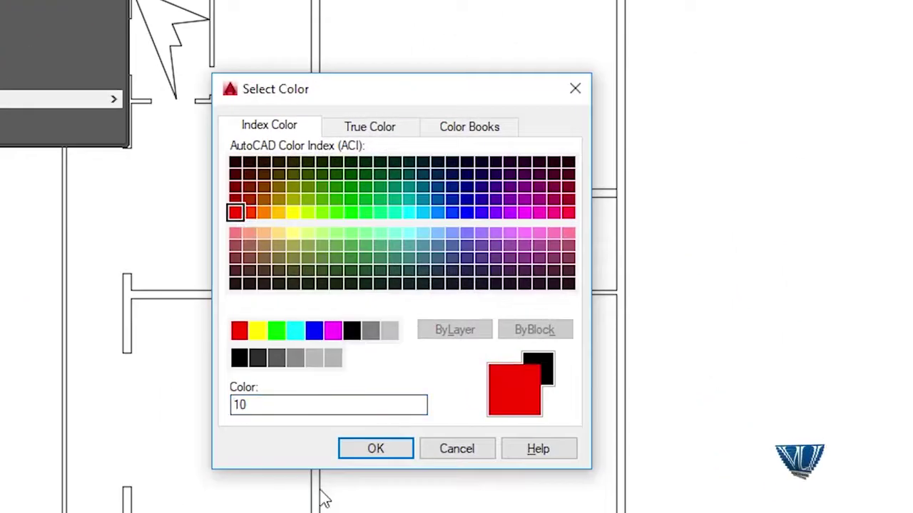
{"action": "left_click", "coordinate": [375, 451]}
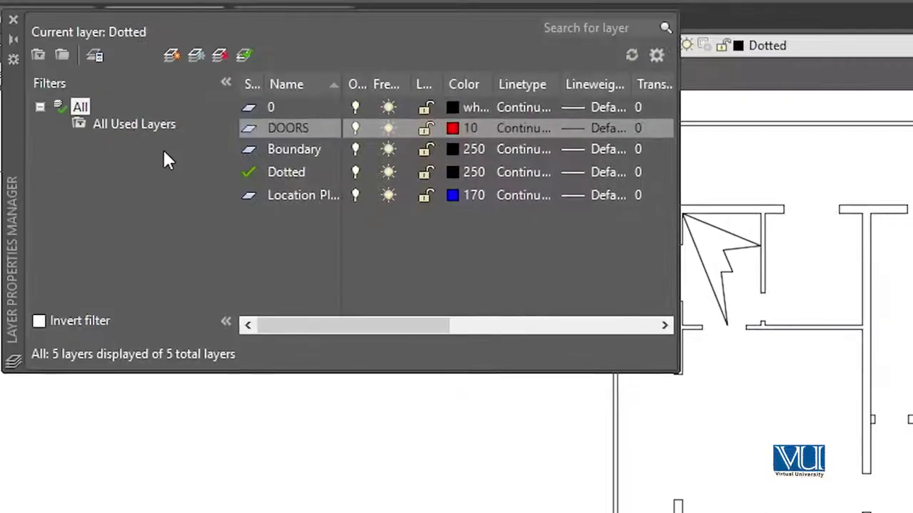
{"action": "double_click", "coordinate": [250, 129]}
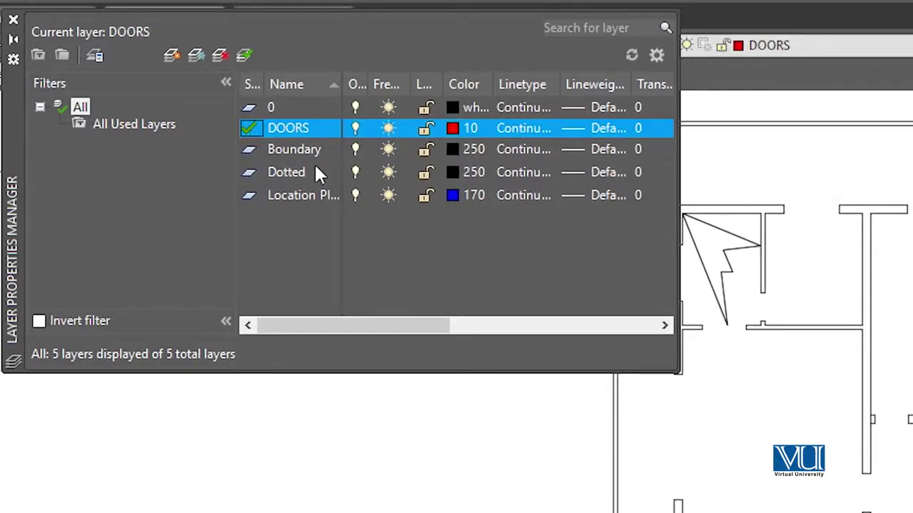
{"action": "left_click", "coordinate": [13, 21]}
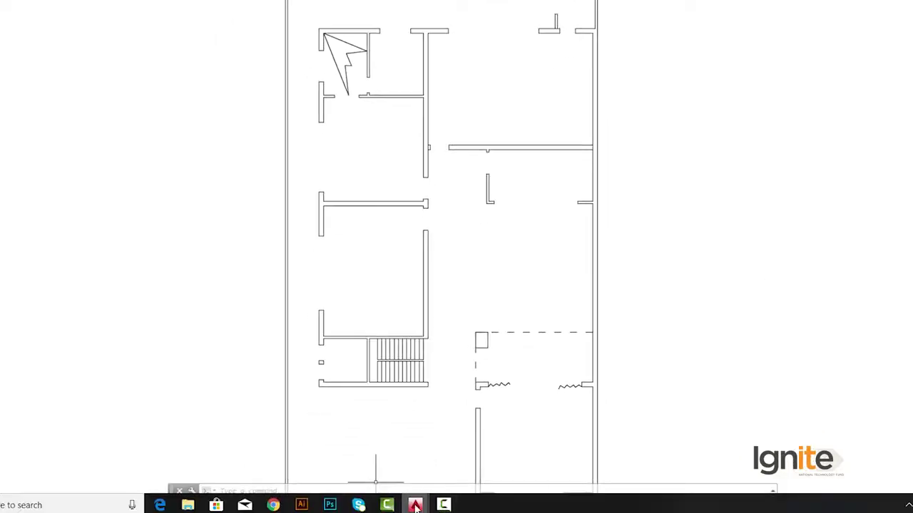
Step: Switch to the block drawing and bring both door blocks into view
{"action": "mouse_move", "coordinate": [415, 505]}
{"action": "left_click", "coordinate": [462, 467]}
{"action": "scroll", "coordinate": [537, 226], "scroll_direction": "up", "scroll_amount": 2}
{"action": "scroll", "coordinate": [544, 224], "scroll_direction": "up", "scroll_amount": 3}
{"action": "scroll", "coordinate": [540, 207], "scroll_direction": "down", "scroll_amount": 1}
{"action": "mouse_move", "coordinate": [539, 207]}
{"action": "middle_mouse_down"}
{"action": "mouse_move", "coordinate": [521, 132]}
{"action": "mouse_move", "coordinate": [491, 169]}
{"action": "middle_mouse_up"}
Step: Zoom in and centre the view on the door's corner notch
{"action": "scroll", "coordinate": [521, 133], "scroll_direction": "up", "scroll_amount": 4}
{"action": "scroll", "coordinate": [496, 101], "scroll_direction": "down", "scroll_amount": 6}
{"action": "scroll", "coordinate": [496, 101], "scroll_direction": "up", "scroll_amount": 5}
{"action": "middle_click_drag", "start_coordinate": [493, 96], "coordinate": [458, 147]}
{"action": "scroll", "coordinate": [437, 108], "scroll_direction": "up", "scroll_amount": 2}
{"action": "scroll", "coordinate": [477, 122], "scroll_direction": "up", "scroll_amount": 2}
{"action": "scroll", "coordinate": [471, 96], "scroll_direction": "up", "scroll_amount": 4}
{"action": "scroll", "coordinate": [471, 95], "scroll_direction": "down", "scroll_amount": 2}
{"action": "middle_click_drag", "start_coordinate": [470, 95], "coordinate": [519, 172]}
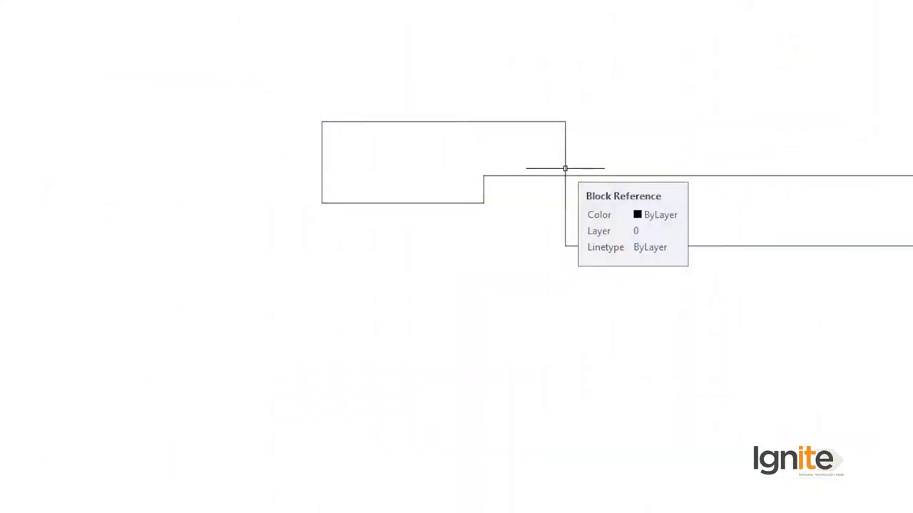
Step: Bring the single and double door blocks into the floor plan drawing, beside the plan
{"action": "scroll", "coordinate": [444, 302], "scroll_direction": "down", "scroll_amount": 3}
{"action": "scroll", "coordinate": [491, 226], "scroll_direction": "down", "scroll_amount": 2}
{"action": "scroll", "coordinate": [445, 248], "scroll_direction": "down", "scroll_amount": 3}
{"action": "middle_click_drag", "start_coordinate": [445, 247], "coordinate": [410, 137]}
{"action": "left_click", "coordinate": [536, 80]}
{"action": "left_click", "coordinate": [369, 284]}
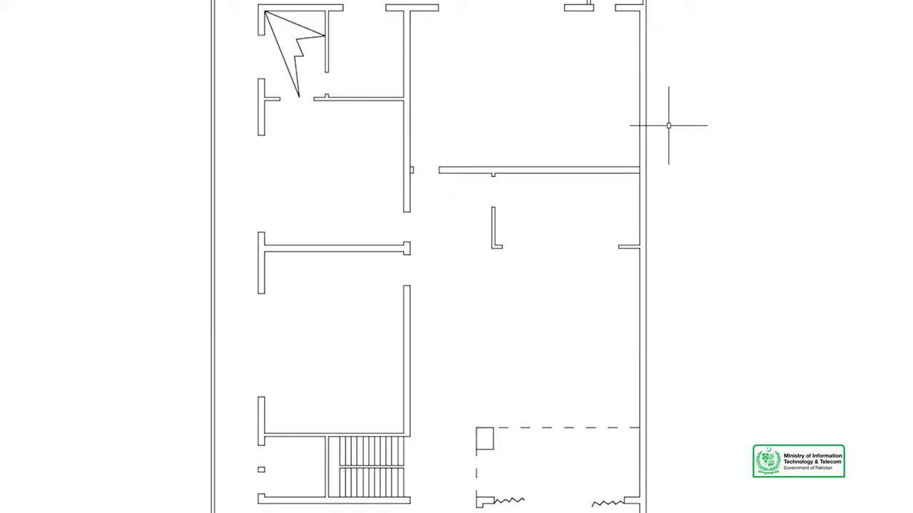
{"action": "left_click", "coordinate": [788, 200]}
Step: Put the double door block on the DOORS layer
{"action": "scroll", "coordinate": [807, 208], "scroll_direction": "up", "scroll_amount": 2}
{"action": "left_click", "coordinate": [879, 117]}
{"action": "left_click", "coordinate": [809, 167]}
{"action": "left_click", "coordinate": [305, 40]}
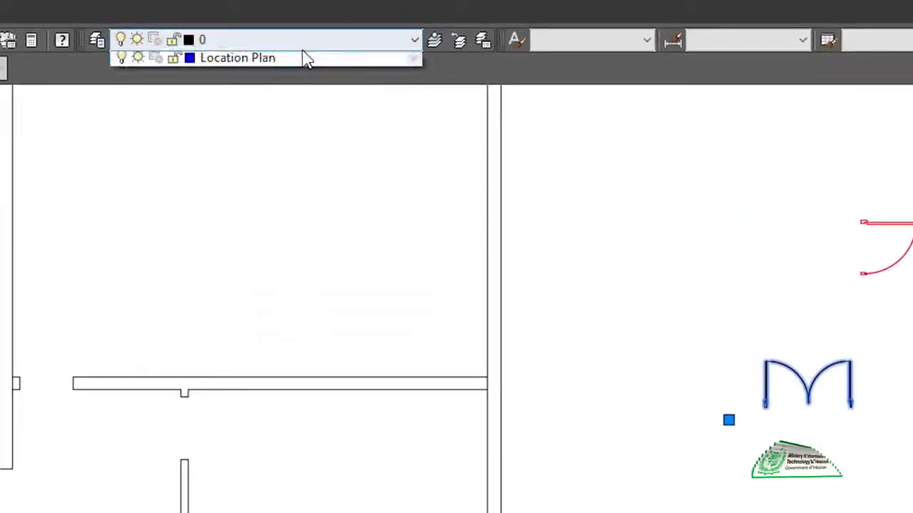
{"action": "left_click", "coordinate": [255, 100]}
{"action": "key", "text": "Escape"}
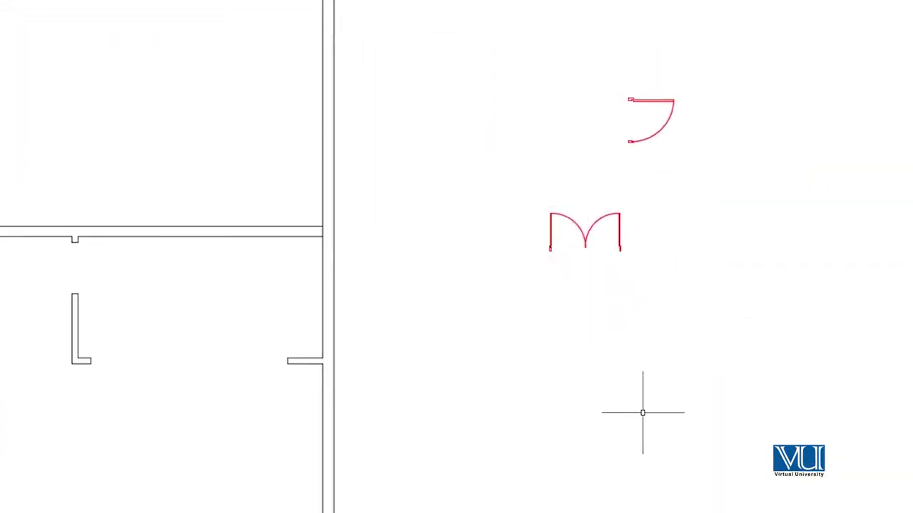
Step: Move the view to the stair and zigzag area and begin selecting the double door
{"action": "middle_click_drag", "start_coordinate": [512, 421], "coordinate": [526, 216]}
{"action": "scroll", "coordinate": [531, 245], "scroll_direction": "down", "scroll_amount": 3}
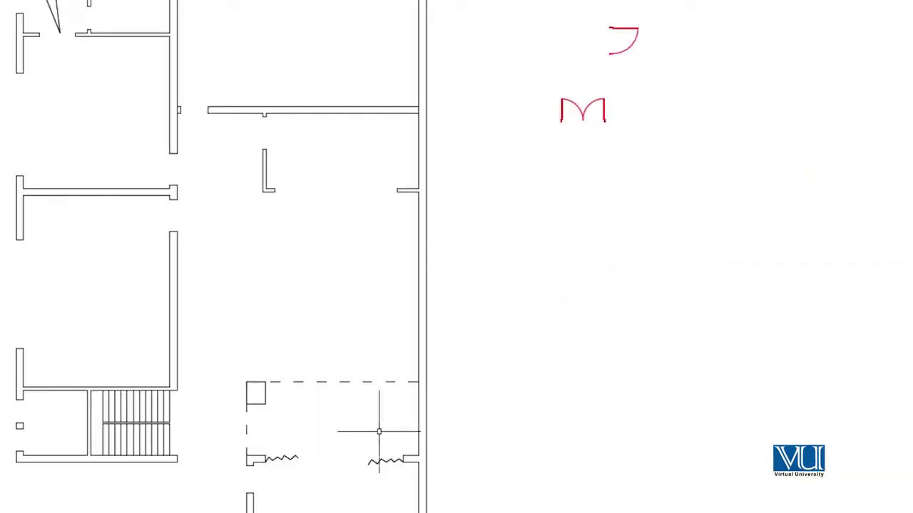
{"action": "scroll", "coordinate": [380, 431], "scroll_direction": "up", "scroll_amount": 4}
{"action": "scroll", "coordinate": [182, 432], "scroll_direction": "up", "scroll_amount": 2}
{"action": "scroll", "coordinate": [188, 416], "scroll_direction": "down", "scroll_amount": 4}
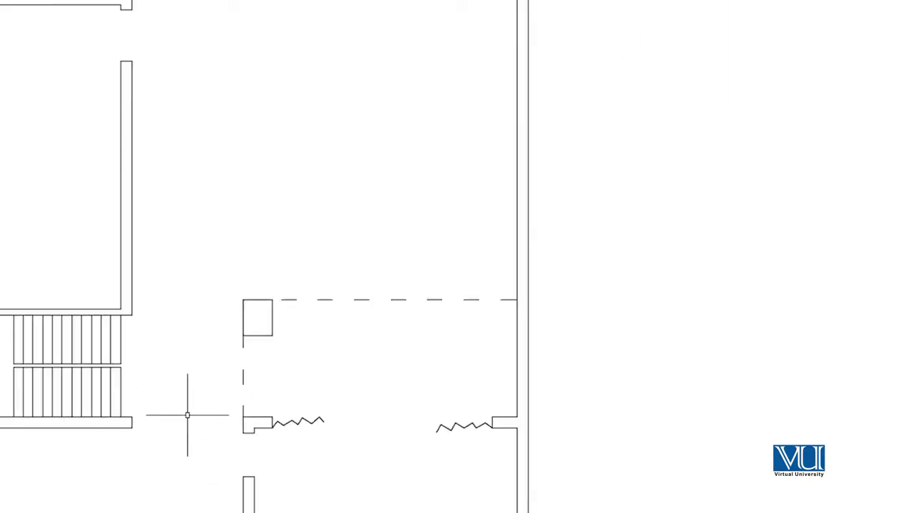
{"action": "scroll", "coordinate": [193, 410], "scroll_direction": "down", "scroll_amount": 2}
{"action": "scroll", "coordinate": [556, 69], "scroll_direction": "up", "scroll_amount": 2}
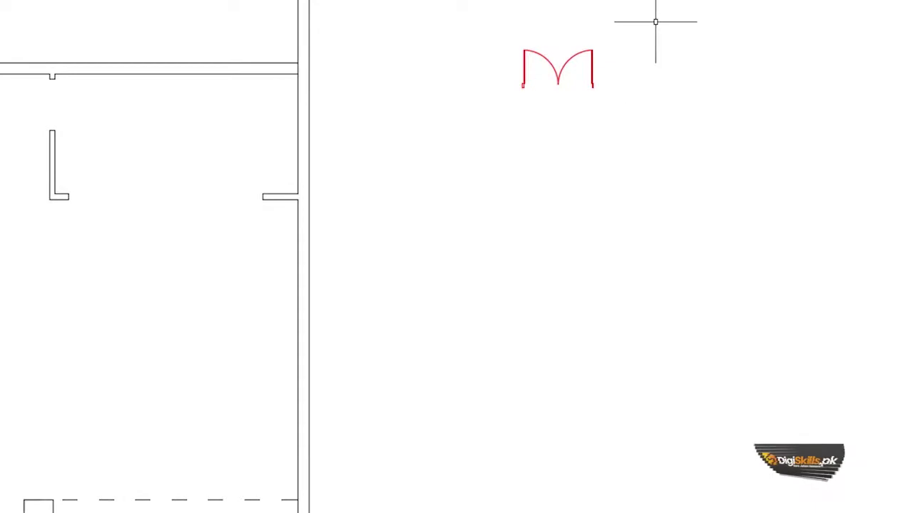
{"action": "scroll", "coordinate": [624, 72], "scroll_direction": "up", "scroll_amount": 3}
{"action": "middle_click_drag", "start_coordinate": [573, 92], "coordinate": [572, 194]}
Step: Copy the red double door from its lower-left corner to the wall opening, with Ortho off
{"action": "left_click", "coordinate": [663, 107]}
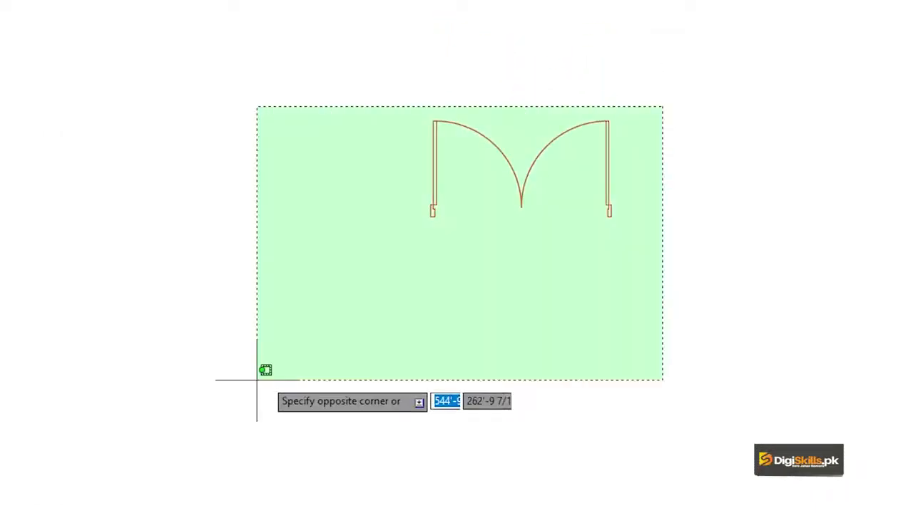
{"action": "left_click", "coordinate": [258, 371]}
{"action": "type", "text": "O"}
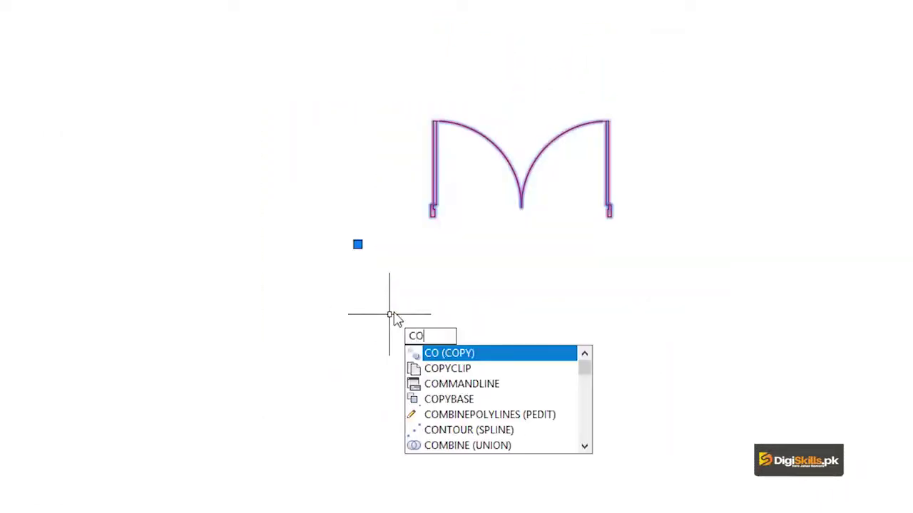
{"action": "key", "text": "Return"}
{"action": "left_click", "coordinate": [433, 211]}
{"action": "scroll", "coordinate": [156, 478], "scroll_direction": "down", "scroll_amount": 4}
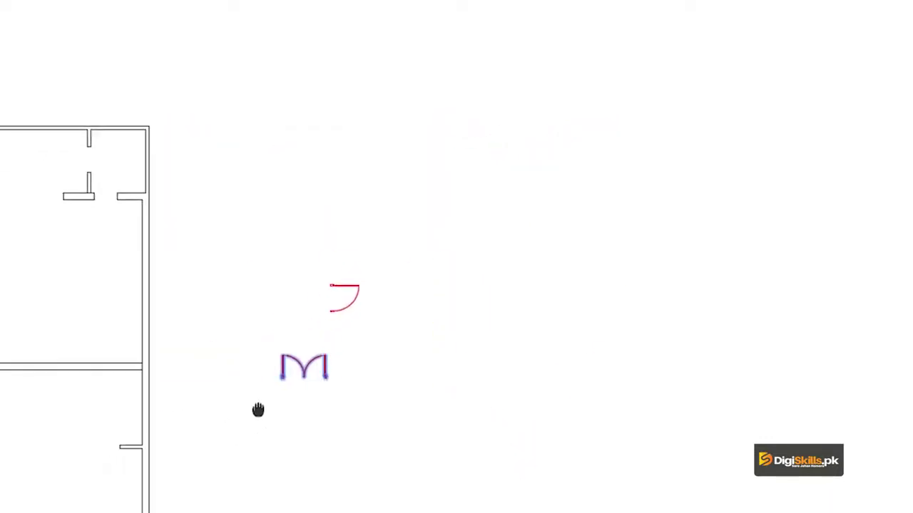
{"action": "left_click", "coordinate": [458, 500]}
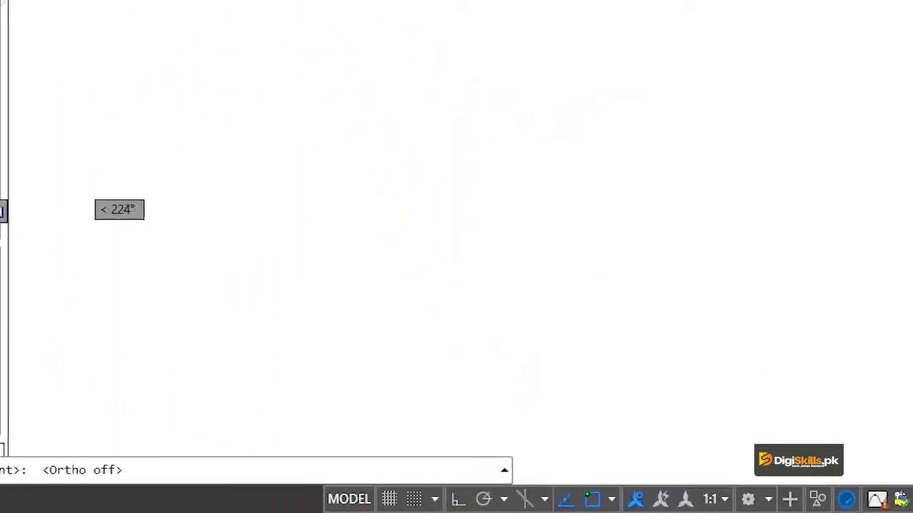
{"action": "left_click", "coordinate": [492, 317]}
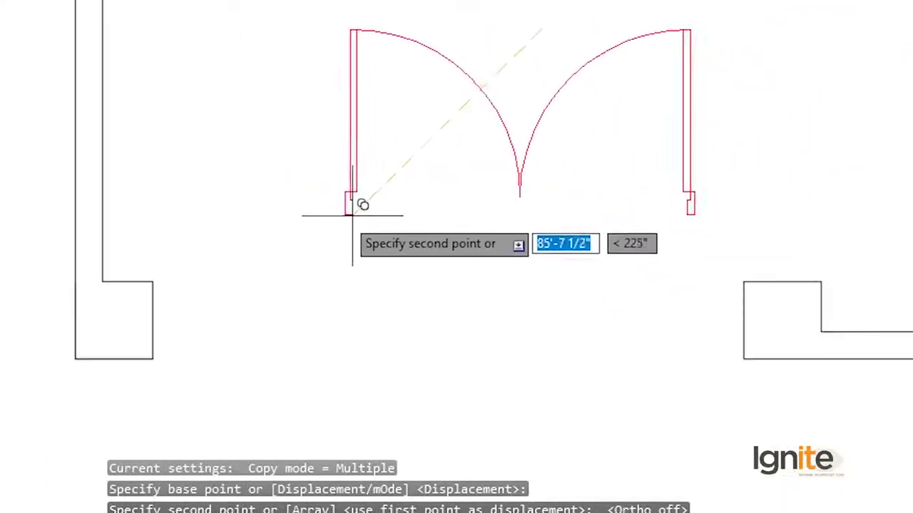
{"action": "key", "text": "Escape"}
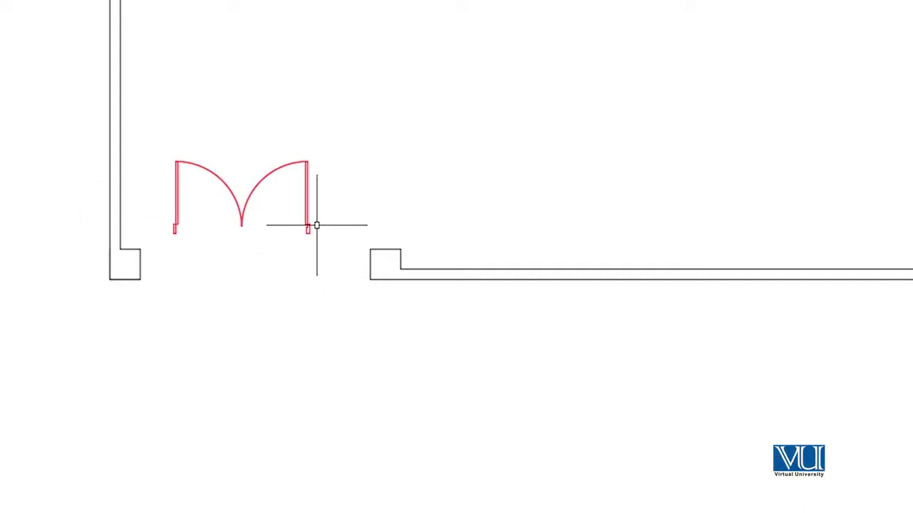
Step: Pan and zoom to bring the copied red double door into view
{"action": "scroll", "coordinate": [330, 231], "scroll_direction": "down", "scroll_amount": 2}
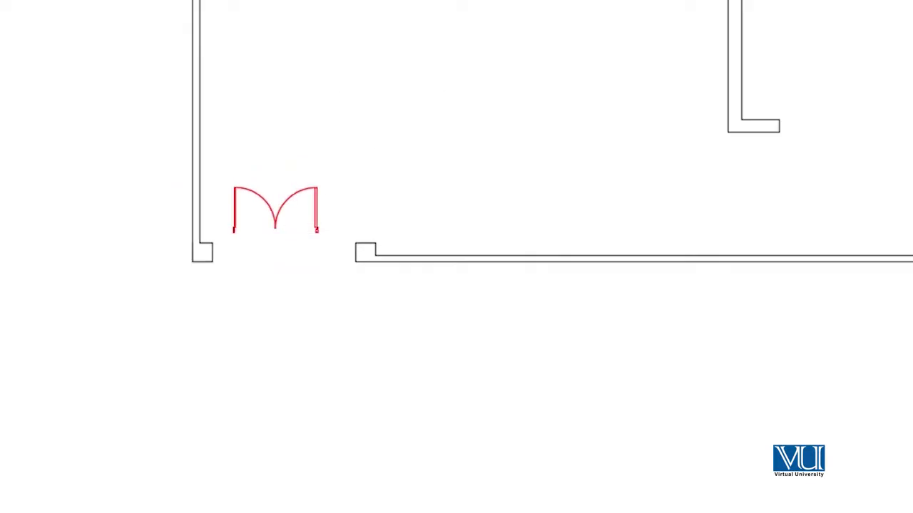
{"action": "scroll", "coordinate": [437, 33], "scroll_direction": "up", "scroll_amount": 2}
{"action": "middle_click_drag", "start_coordinate": [438, 33], "coordinate": [473, 204]}
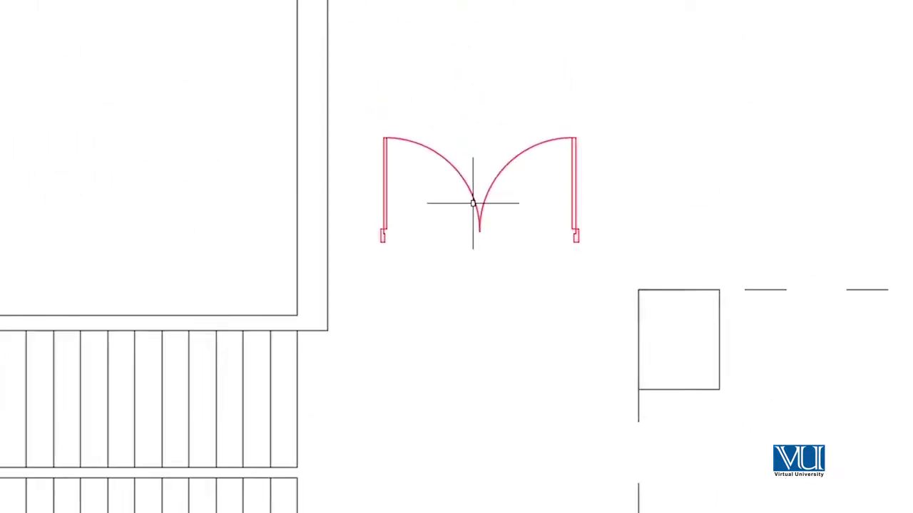
{"action": "scroll", "coordinate": [551, 244], "scroll_direction": "up", "scroll_amount": 2}
{"action": "scroll", "coordinate": [663, 331], "scroll_direction": "down", "scroll_amount": 2}
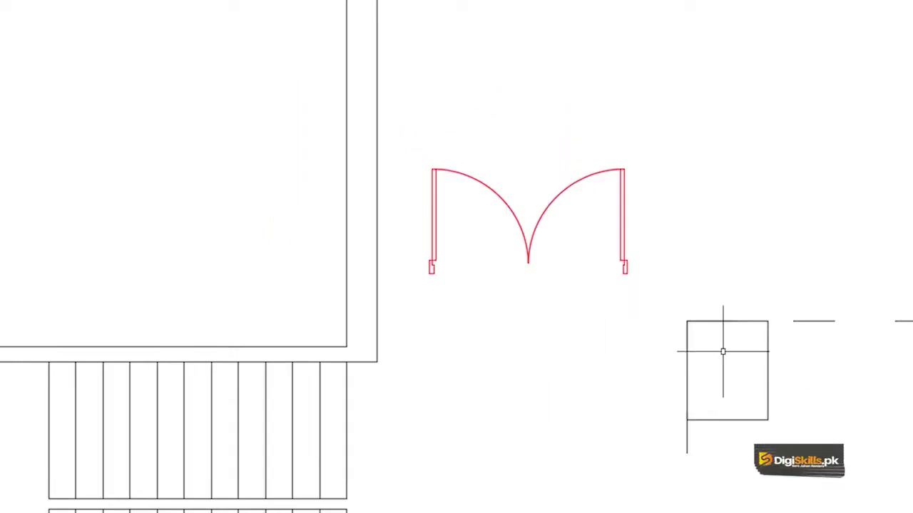
Step: Draw lines from the wall corner and from the box's top-left corner down to the red line
{"action": "scroll", "coordinate": [663, 345], "scroll_direction": "up", "scroll_amount": 2}
{"action": "type", "text": "l"}
{"action": "key", "text": "Return"}
{"action": "left_click", "coordinate": [205, 371]}
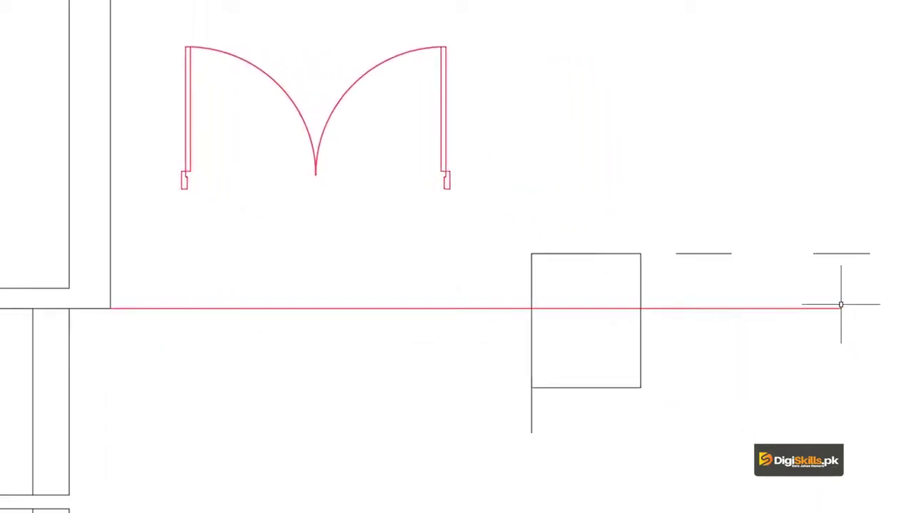
{"action": "scroll", "coordinate": [456, 310], "scroll_direction": "up", "scroll_amount": 2}
{"action": "type", "text": "l"}
{"action": "key", "text": "Return"}
{"action": "left_click", "coordinate": [568, 226]}
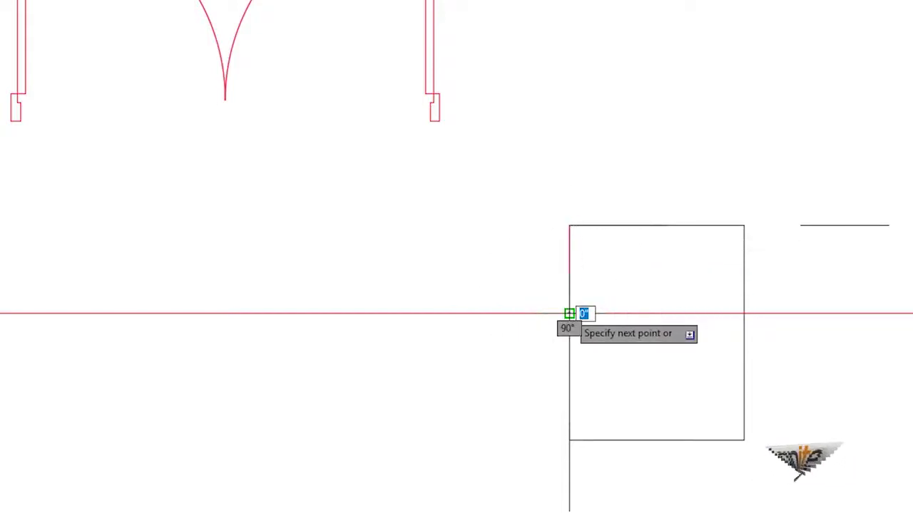
{"action": "left_click", "coordinate": [569, 314]}
{"action": "key", "text": "Return"}
{"action": "scroll", "coordinate": [568, 314], "scroll_direction": "down", "scroll_amount": 2}
Step: Select the double door and start aligning it from its lower-left jamb corner
{"action": "left_click", "coordinate": [480, 34]}
{"action": "left_click", "coordinate": [210, 204]}
{"action": "type", "text": "l"}
{"action": "key", "text": "Return"}
{"action": "left_click", "coordinate": [355, 139]}
{"action": "key", "text": "Return"}
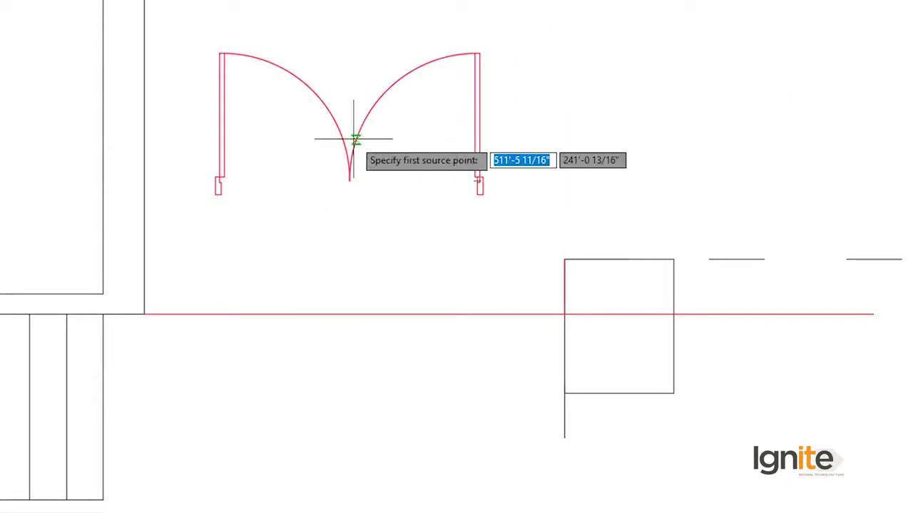
{"action": "scroll", "coordinate": [214, 214], "scroll_direction": "up", "scroll_amount": 2}
{"action": "scroll", "coordinate": [210, 185], "scroll_direction": "up", "scroll_amount": 2}
{"action": "left_click", "coordinate": [230, 159]}
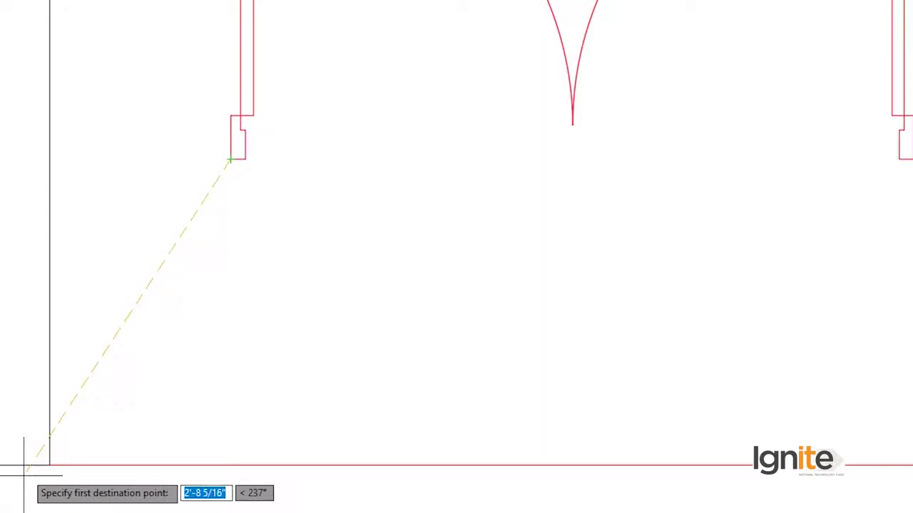
{"action": "scroll", "coordinate": [24, 468], "scroll_direction": "down", "scroll_amount": 3}
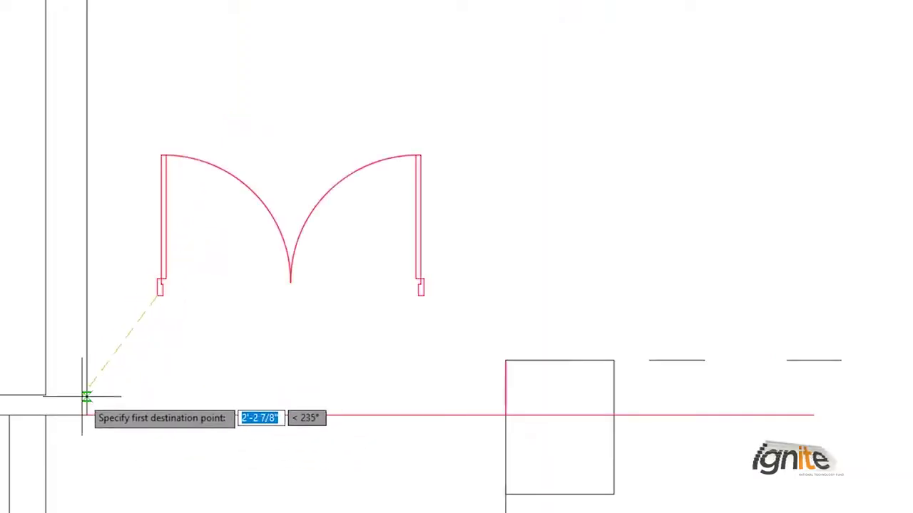
{"action": "scroll", "coordinate": [86, 397], "scroll_direction": "up", "scroll_amount": 5}
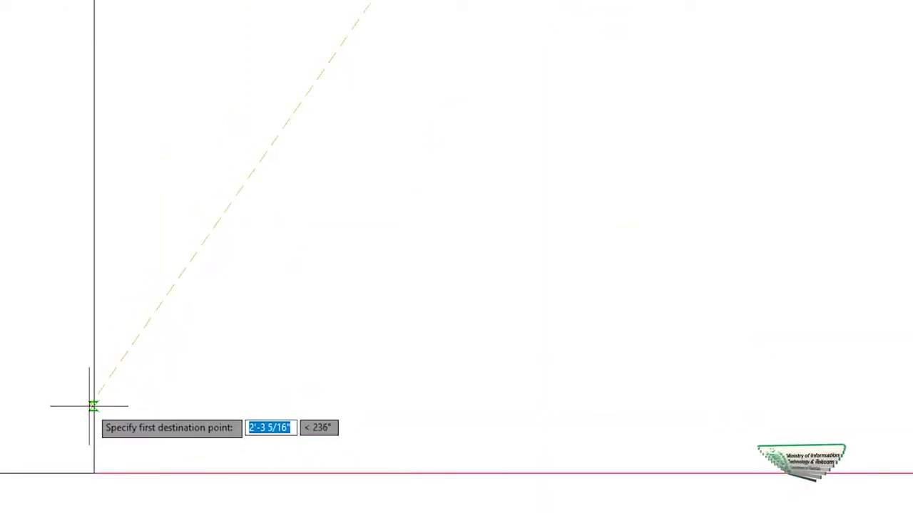
{"action": "scroll", "coordinate": [104, 404], "scroll_direction": "down", "scroll_amount": 5}
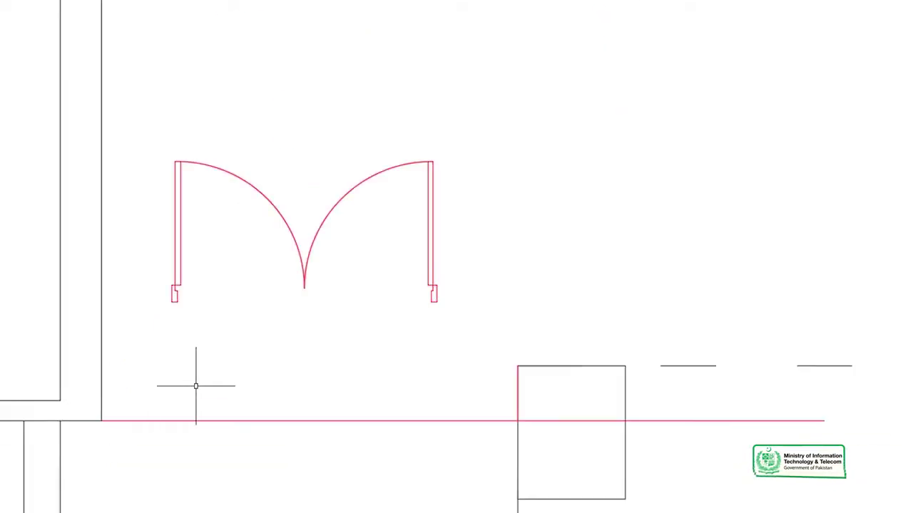
Step: With Ortho on, draw a horizontal guide line across the opening and a short vertical one along the wall edge
{"action": "left_click", "coordinate": [517, 367]}
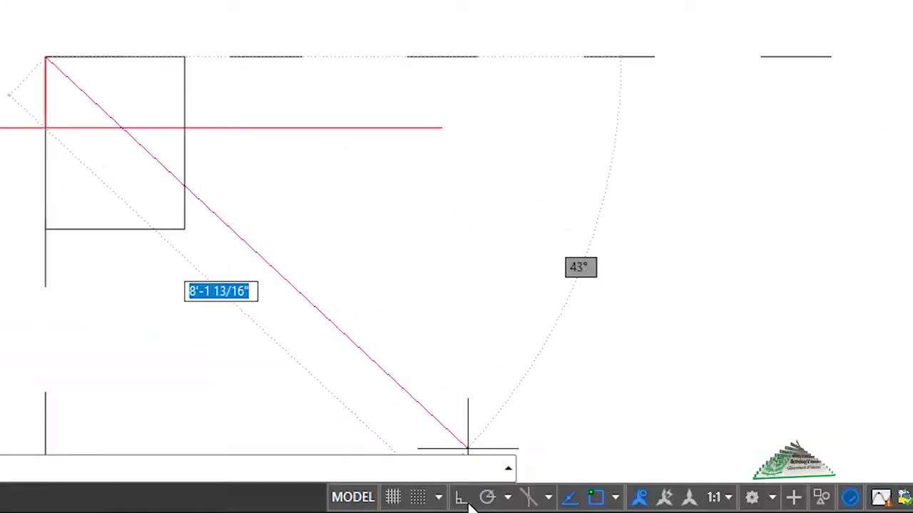
{"action": "left_click", "coordinate": [464, 497]}
{"action": "left_click", "coordinate": [46, 239]}
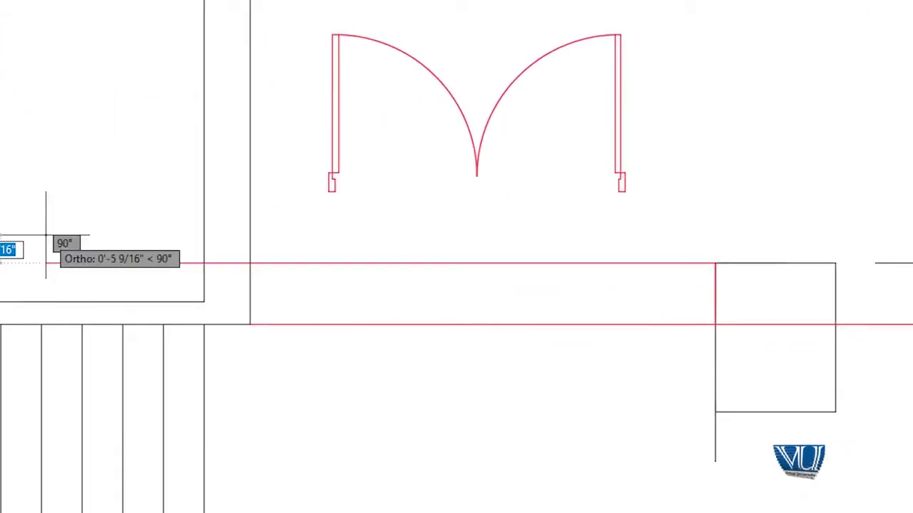
{"action": "key", "text": "Return"}
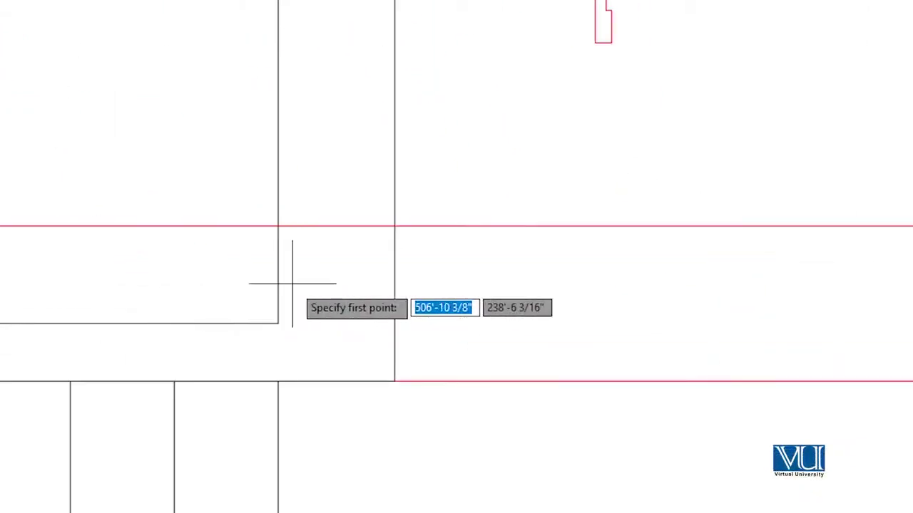
{"action": "left_click", "coordinate": [394, 226]}
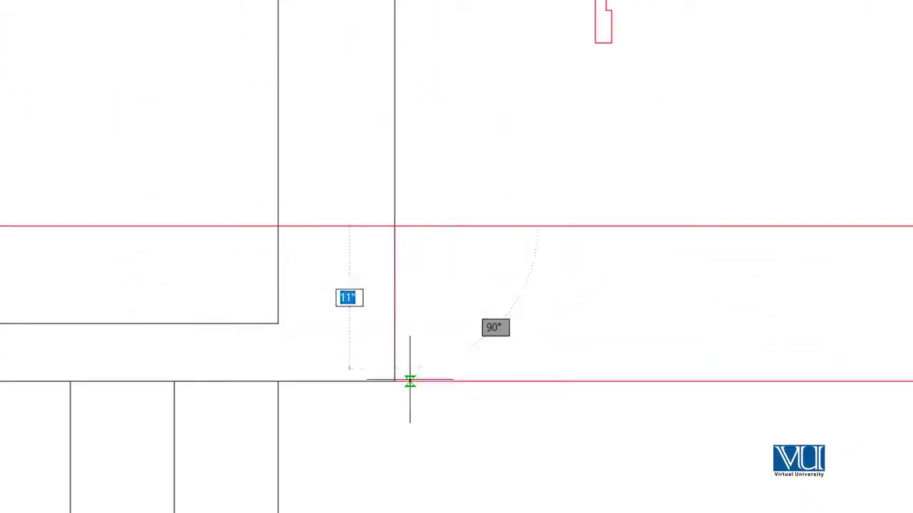
{"action": "left_click", "coordinate": [395, 381]}
{"action": "key", "text": "Return"}
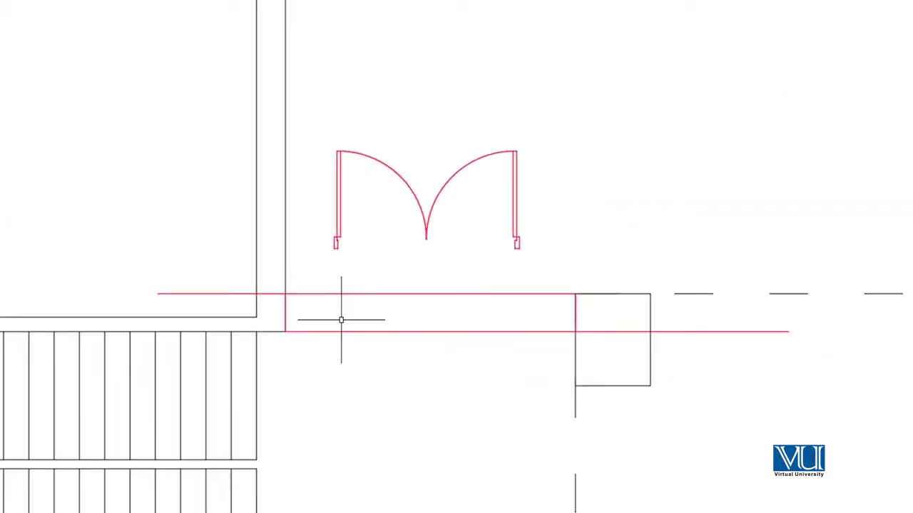
Step: Align the red double door, matching its left jamb corner to the opening's left wall corner
{"action": "type", "text": "AL"}
{"action": "key", "text": "Return"}
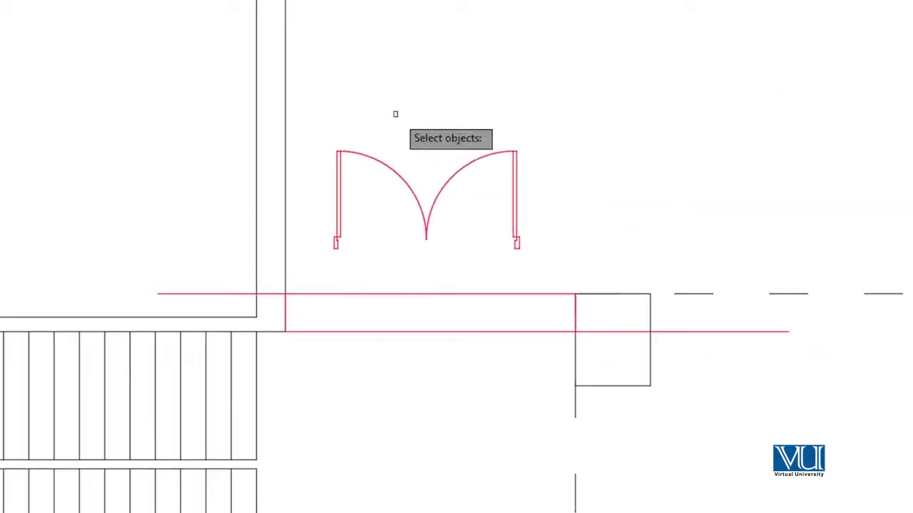
{"action": "left_click", "coordinate": [387, 168]}
{"action": "key", "text": "Return"}
{"action": "scroll", "coordinate": [307, 253], "scroll_direction": "up", "scroll_amount": 4}
{"action": "scroll", "coordinate": [308, 246], "scroll_direction": "up", "scroll_amount": 2}
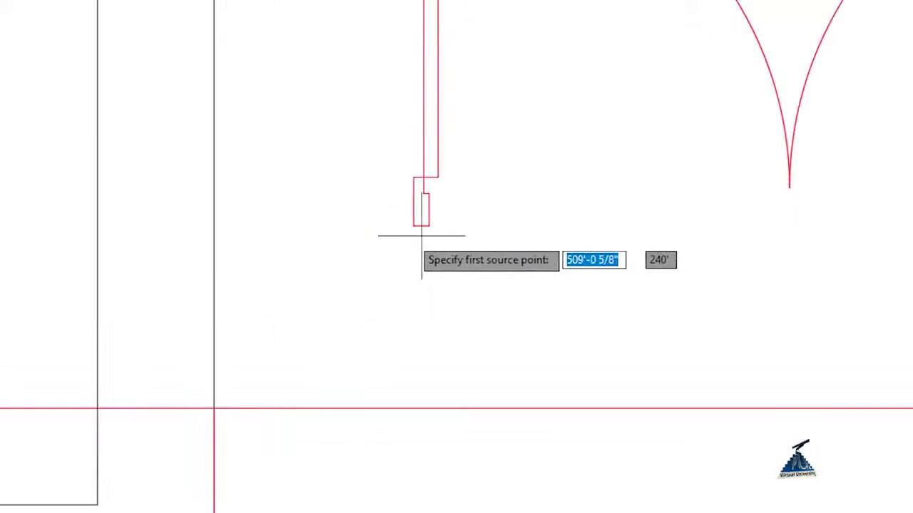
{"action": "left_click", "coordinate": [412, 225]}
{"action": "scroll", "coordinate": [326, 356], "scroll_direction": "down", "scroll_amount": 4}
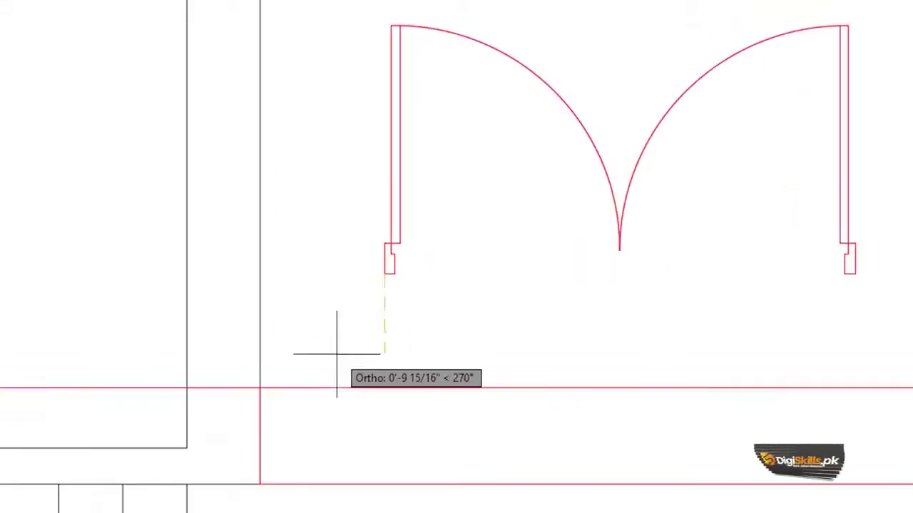
{"action": "scroll", "coordinate": [287, 418], "scroll_direction": "down", "scroll_amount": 2}
{"action": "left_click", "coordinate": [288, 405]}
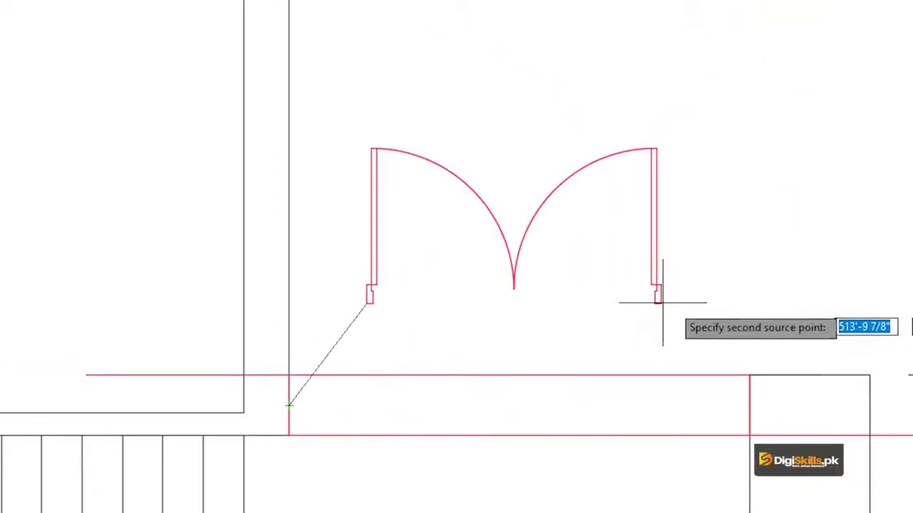
Step: Match the door's right jamb corner to the opening's right wall corner and scale it to fit
{"action": "scroll", "coordinate": [656, 301], "scroll_direction": "up", "scroll_amount": 5}
{"action": "left_click", "coordinate": [613, 318]}
{"action": "scroll", "coordinate": [712, 336], "scroll_direction": "down", "scroll_amount": 4}
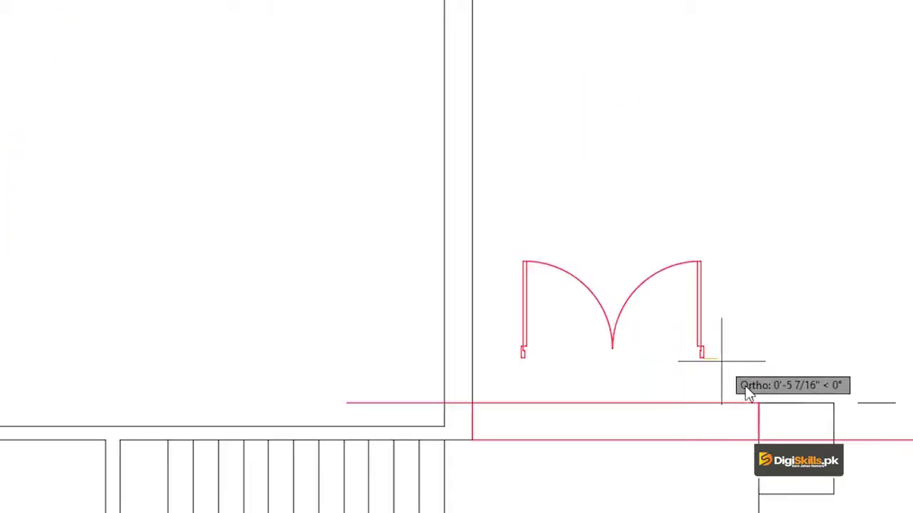
{"action": "scroll", "coordinate": [756, 438], "scroll_direction": "up", "scroll_amount": 5}
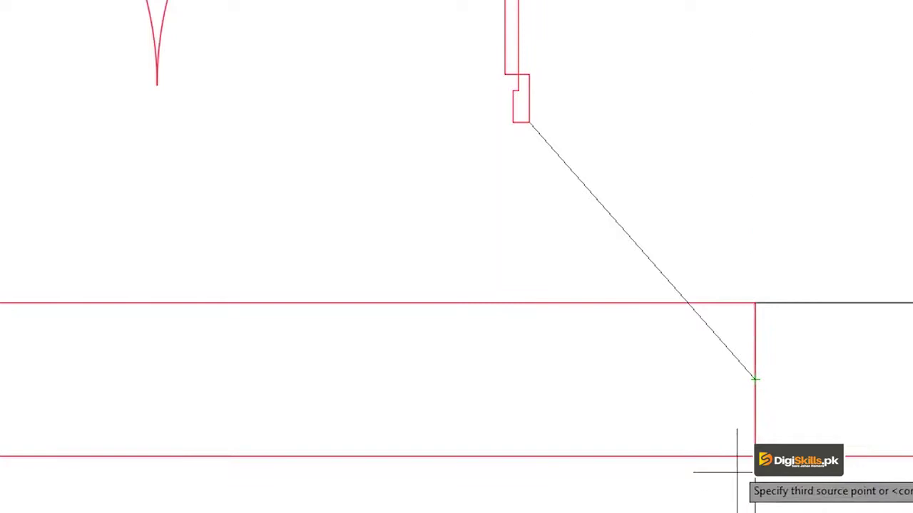
{"action": "left_click", "coordinate": [755, 378]}
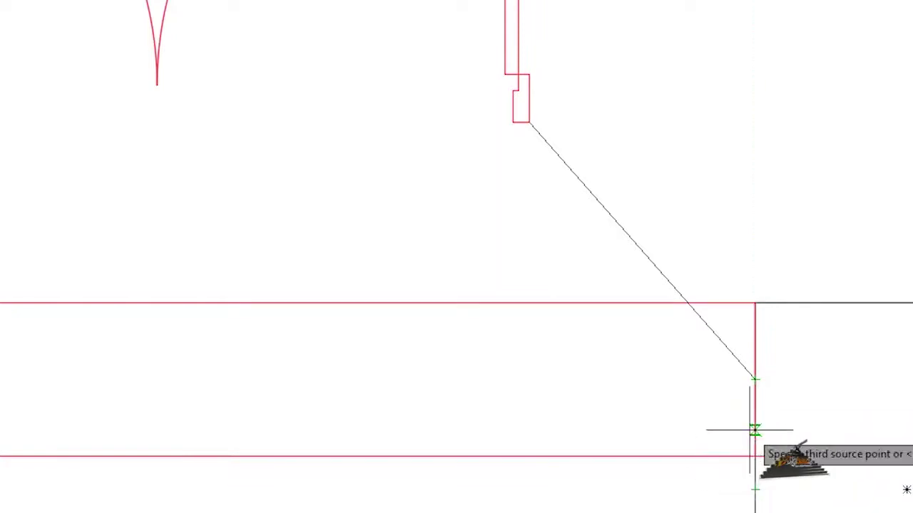
{"action": "middle_click_drag", "start_coordinate": [751, 430], "coordinate": [623, 355]}
{"action": "key", "text": "Return"}
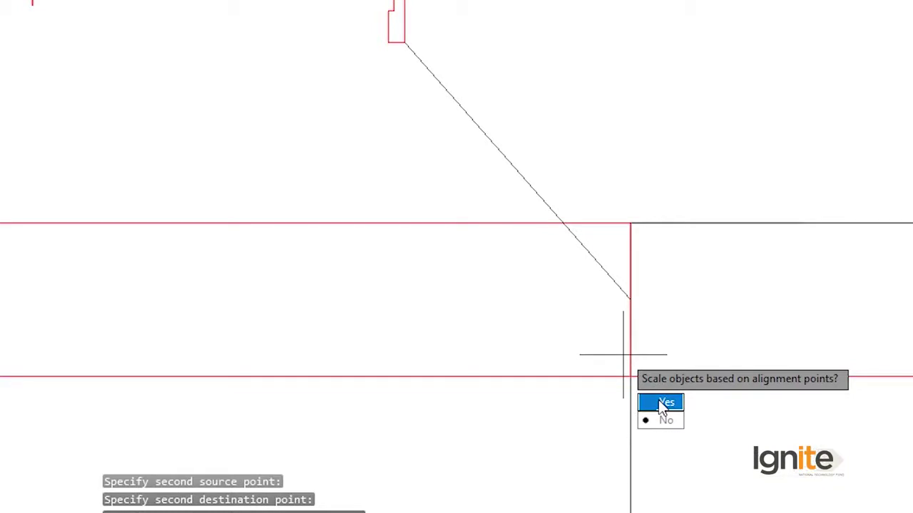
{"action": "left_click", "coordinate": [662, 404]}
{"action": "scroll", "coordinate": [568, 323], "scroll_direction": "down", "scroll_amount": 4}
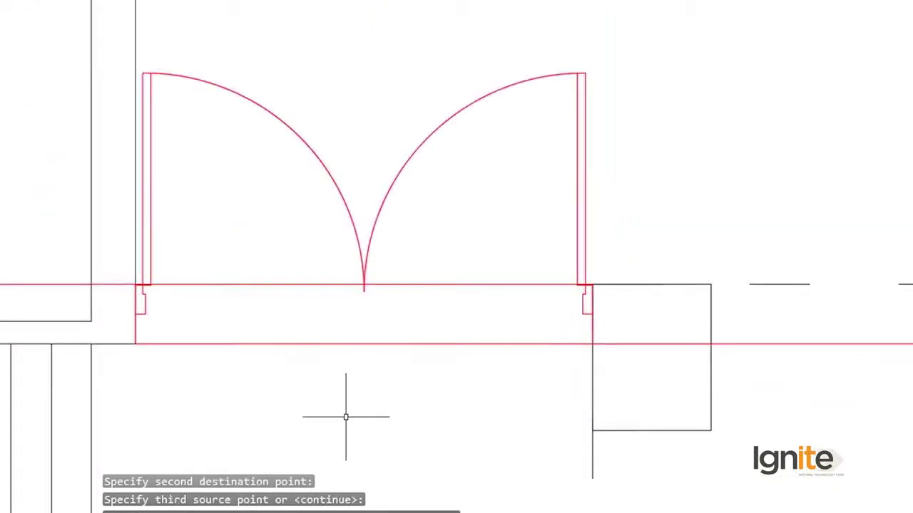
{"action": "middle_click_drag", "start_coordinate": [349, 378], "coordinate": [295, 277]}
Step: Delete the two horizontal guide lines across the opening
{"action": "middle_click_drag", "start_coordinate": [332, 309], "coordinate": [526, 425]}
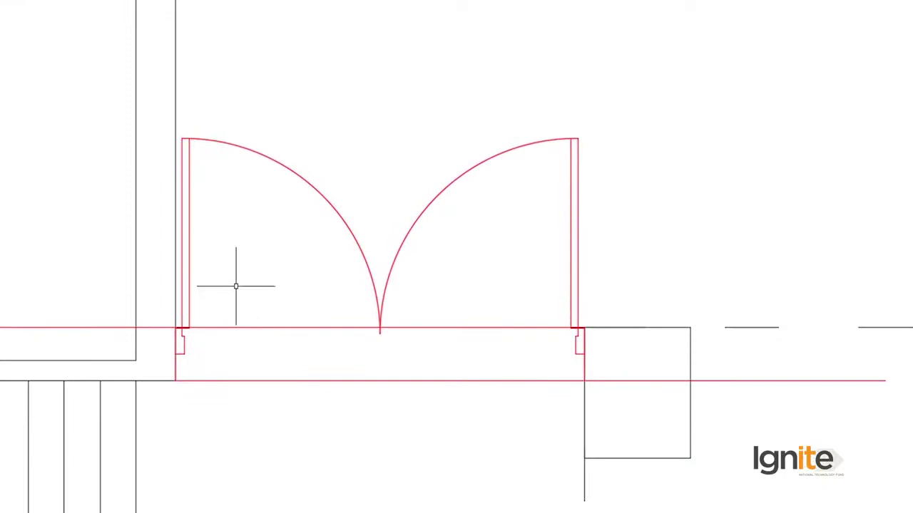
{"action": "left_click", "coordinate": [254, 438]}
{"action": "left_click", "coordinate": [319, 287]}
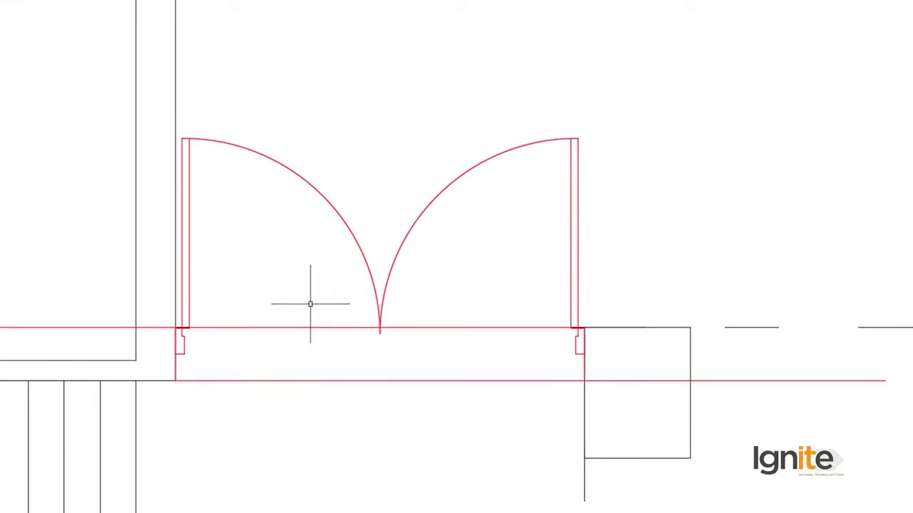
{"action": "left_click", "coordinate": [326, 276]}
{"action": "left_click", "coordinate": [306, 414]}
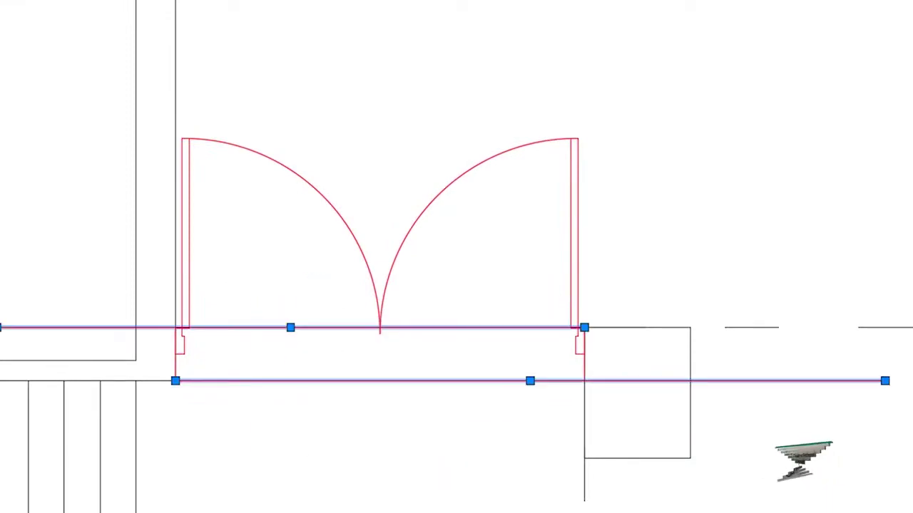
{"action": "key", "text": "Delete"}
{"action": "scroll", "coordinate": [222, 373], "scroll_direction": "up", "scroll_amount": 4}
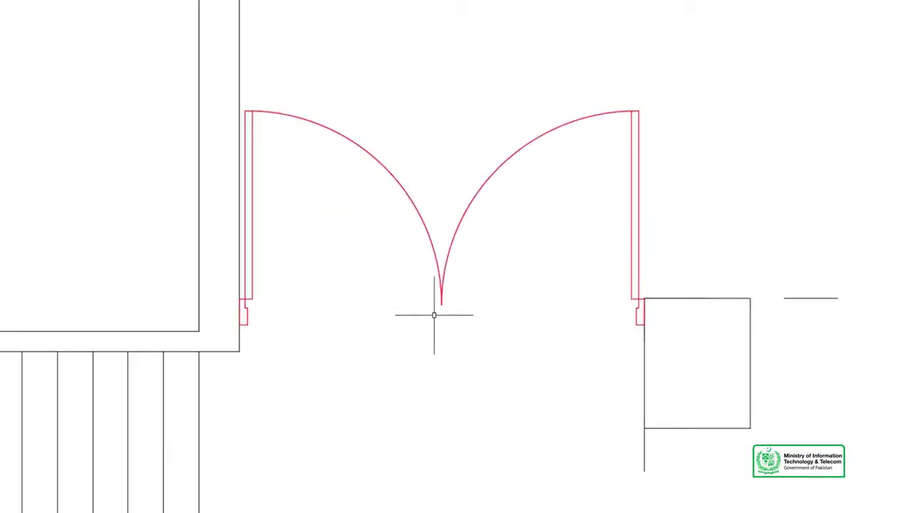
{"action": "scroll", "coordinate": [433, 314], "scroll_direction": "down", "scroll_amount": 2}
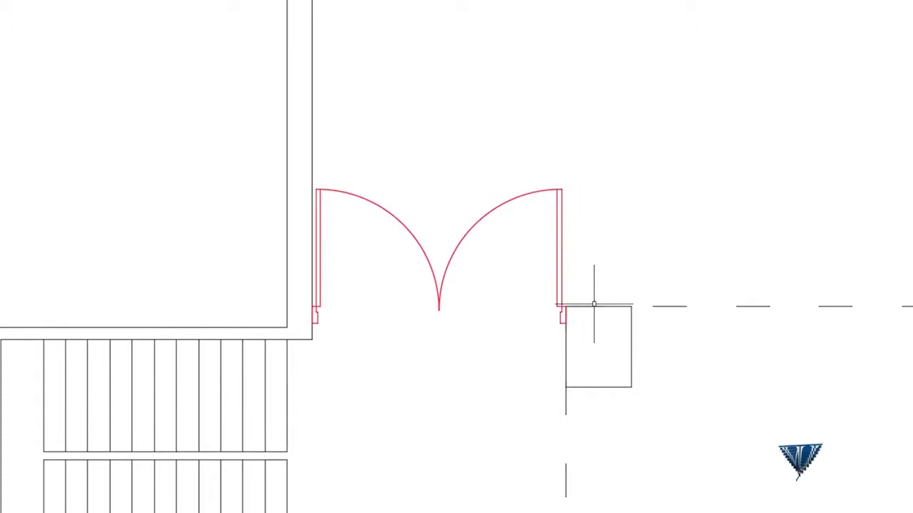
Step: Rotate the second red double door 180° about its left jamb so it swings outward
{"action": "scroll", "coordinate": [594, 305], "scroll_direction": "down", "scroll_amount": 2}
{"action": "scroll", "coordinate": [593, 307], "scroll_direction": "down", "scroll_amount": 2}
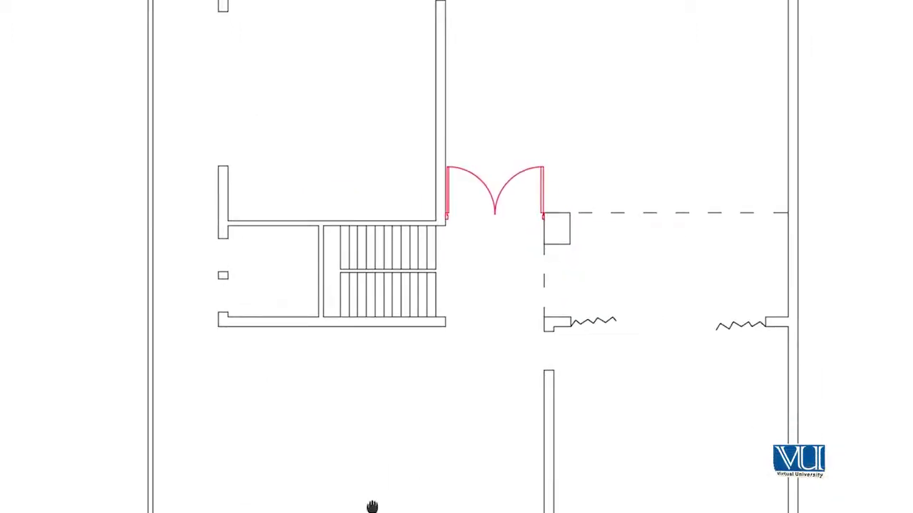
{"action": "scroll", "coordinate": [214, 360], "scroll_direction": "up", "scroll_amount": 2}
{"action": "scroll", "coordinate": [224, 357], "scroll_direction": "up", "scroll_amount": 4}
{"action": "scroll", "coordinate": [282, 335], "scroll_direction": "down", "scroll_amount": 4}
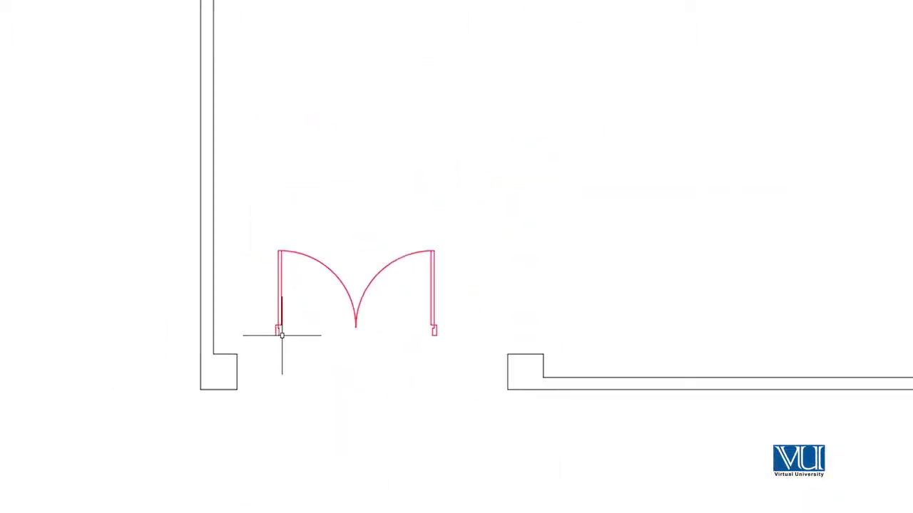
{"action": "left_click", "coordinate": [475, 215]}
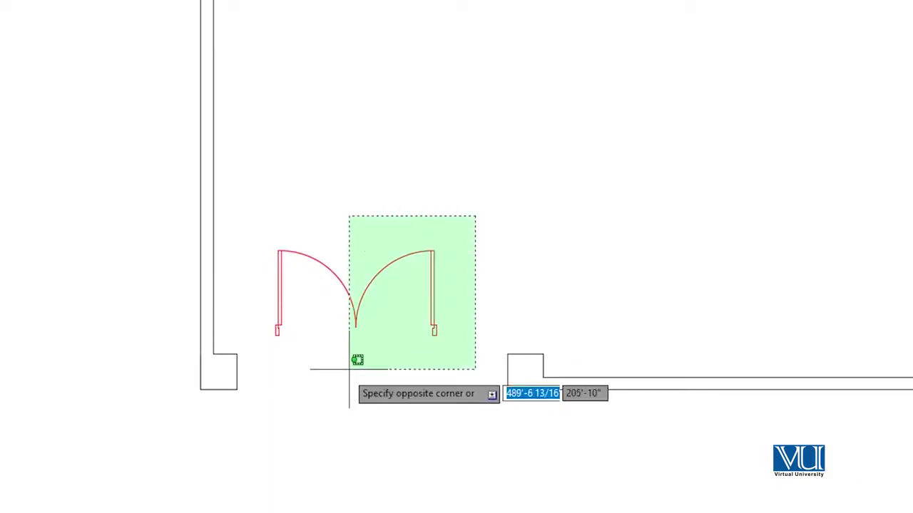
{"action": "left_click", "coordinate": [250, 361]}
{"action": "type", "text": "ro"}
{"action": "key", "text": "Return"}
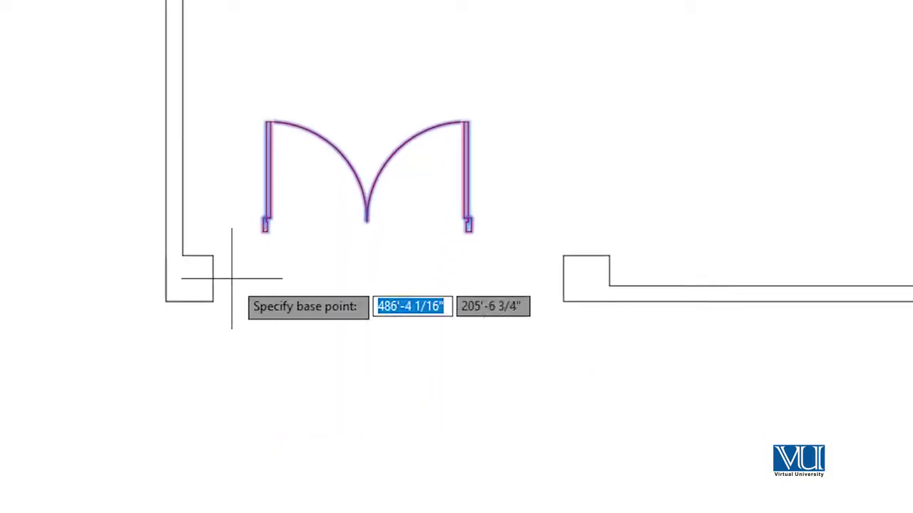
{"action": "left_click", "coordinate": [267, 197]}
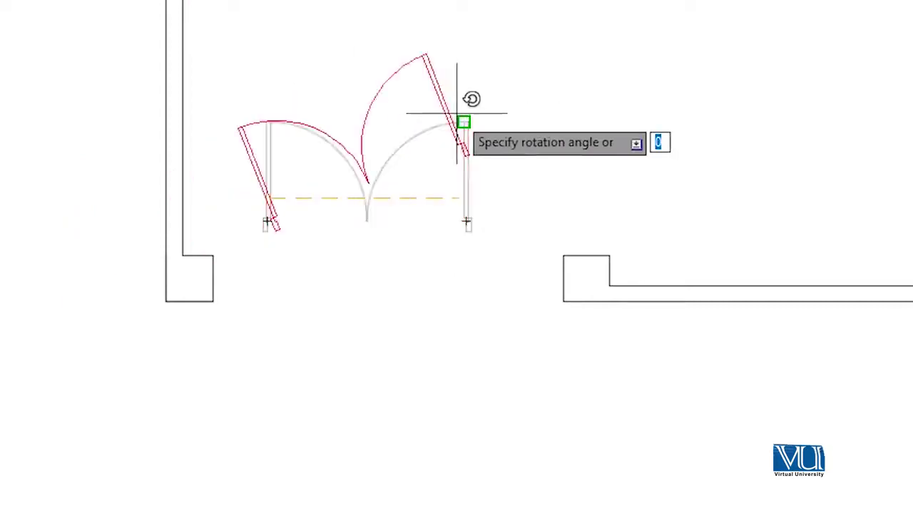
{"action": "left_click", "coordinate": [150, 190]}
Step: Align the flipped door into the lower wall opening, scaling it to the opening's width
{"action": "scroll", "coordinate": [65, 250], "scroll_direction": "up", "scroll_amount": 4}
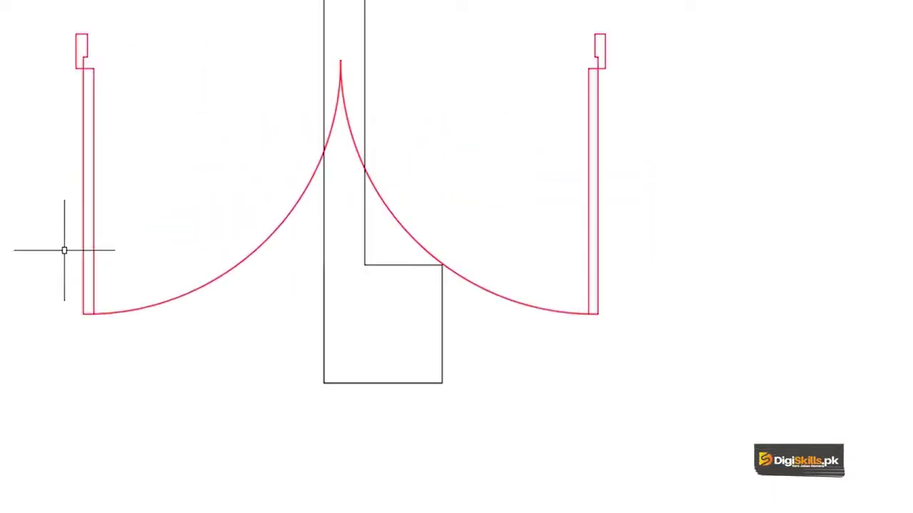
{"action": "scroll", "coordinate": [67, 250], "scroll_direction": "down", "scroll_amount": 2}
{"action": "middle_click_drag", "start_coordinate": [121, 279], "coordinate": [342, 261]}
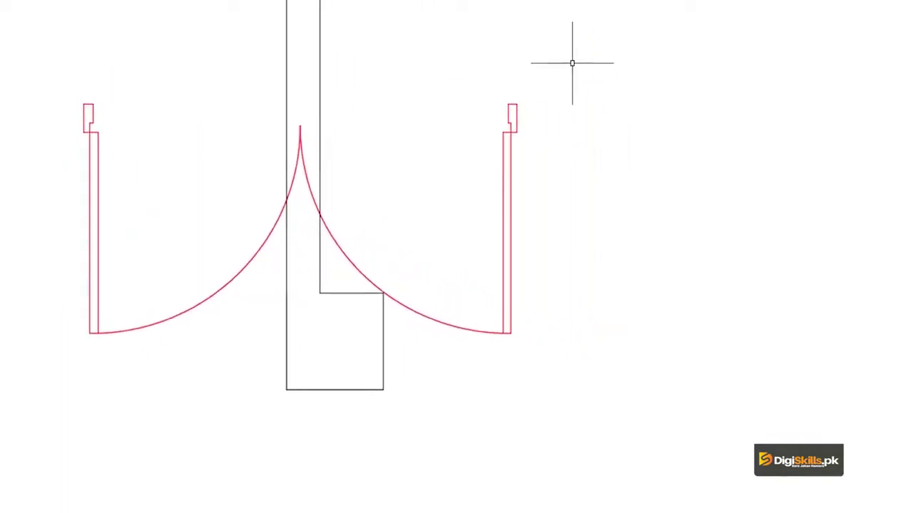
{"action": "middle_click_drag", "start_coordinate": [351, 307], "coordinate": [422, 306]}
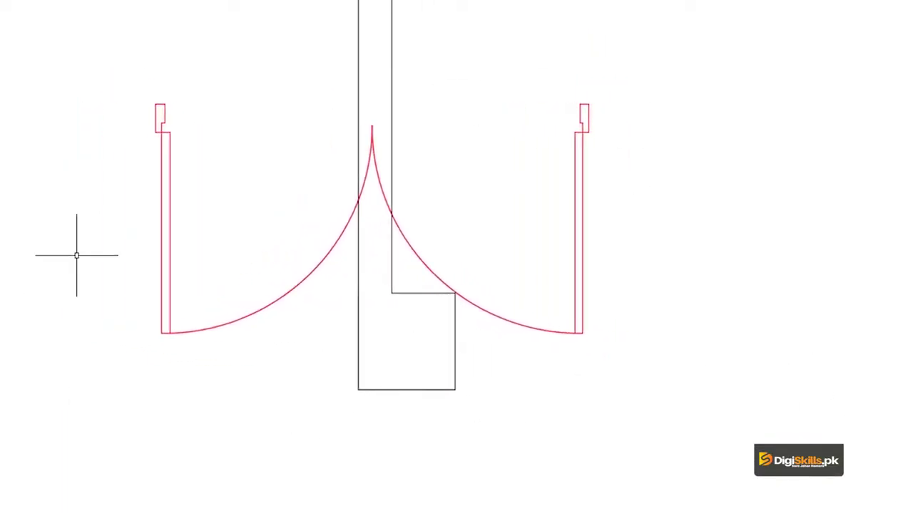
{"action": "type", "text": "al"}
{"action": "key", "text": "Return"}
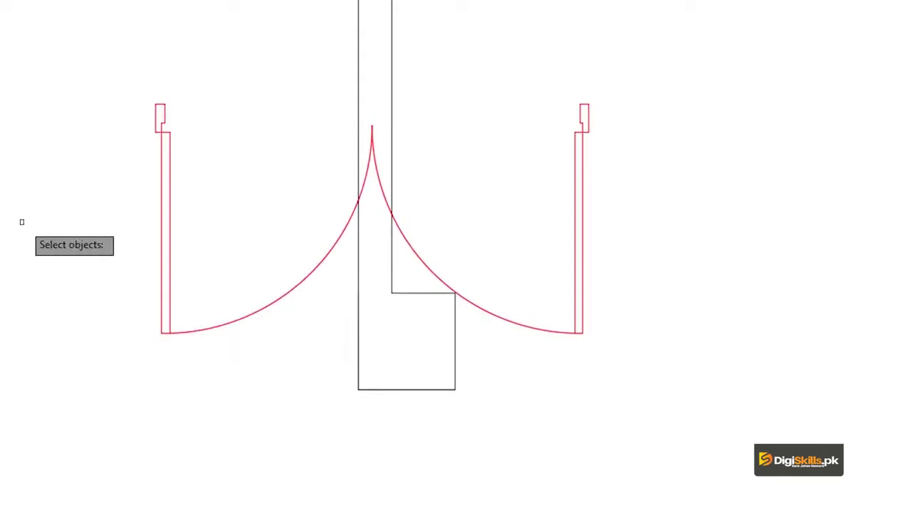
{"action": "left_click", "coordinate": [161, 217]}
{"action": "key", "text": "Return"}
{"action": "left_click", "coordinate": [156, 105]}
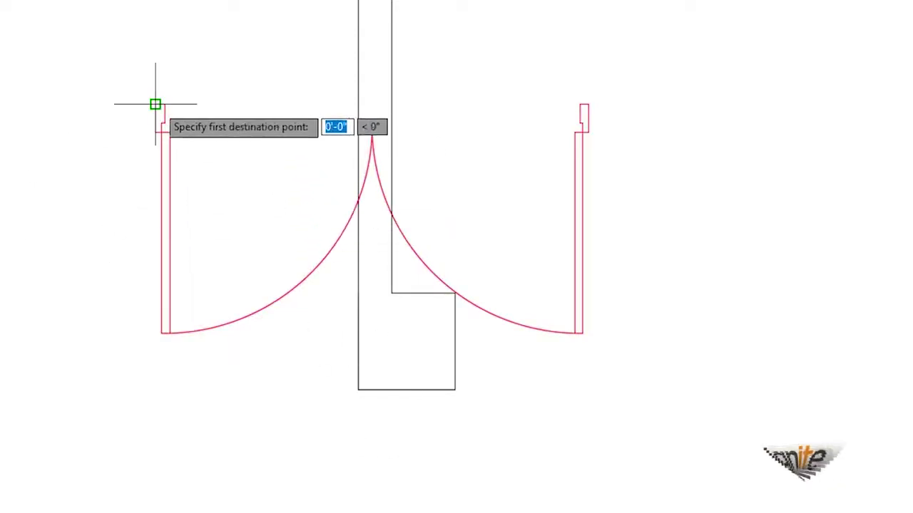
{"action": "left_click", "coordinate": [454, 342]}
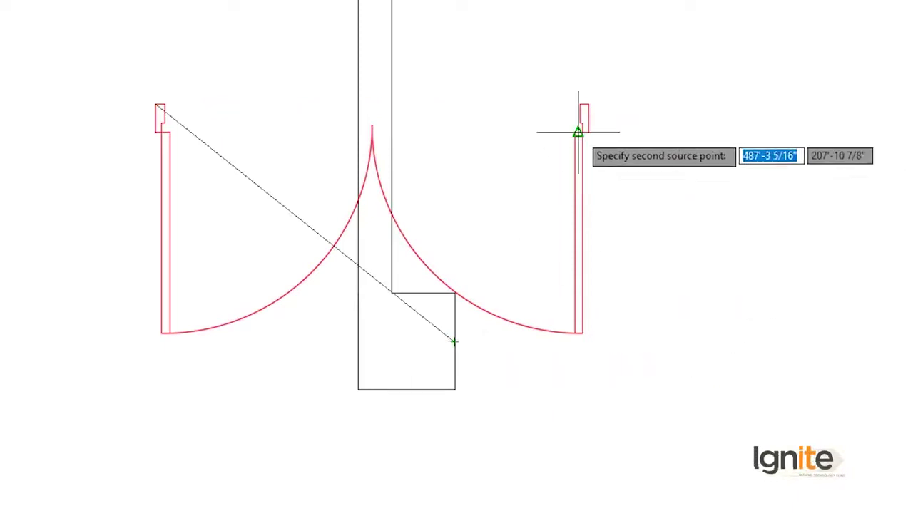
{"action": "left_click", "coordinate": [587, 103]}
{"action": "left_click", "coordinate": [737, 305]}
{"action": "key", "text": "Return"}
{"action": "key", "text": "Return"}
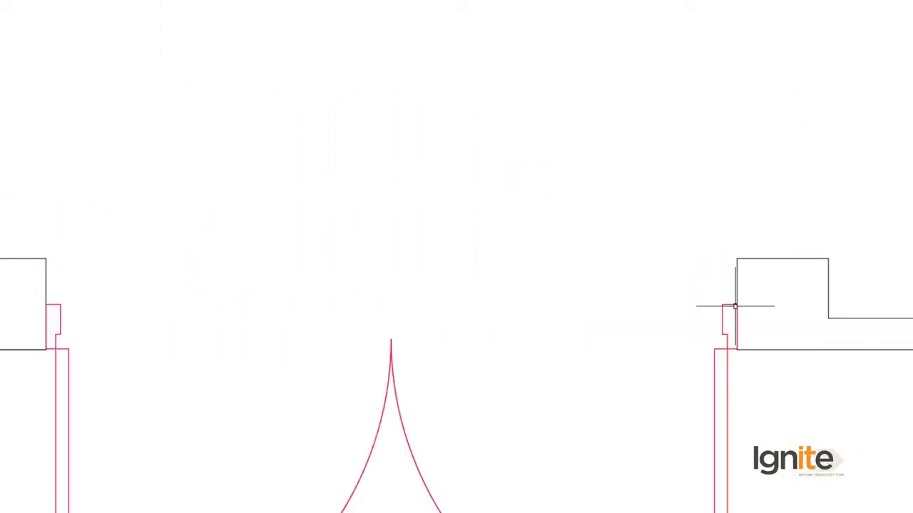
{"action": "scroll", "coordinate": [380, 309], "scroll_direction": "down", "scroll_amount": 3}
{"action": "scroll", "coordinate": [411, 255], "scroll_direction": "down", "scroll_amount": 2}
Step: Select the upper red door with a crossing window
{"action": "middle_click_drag", "start_coordinate": [304, 326], "coordinate": [102, 204]}
{"action": "scroll", "coordinate": [91, 279], "scroll_direction": "down", "scroll_amount": 1}
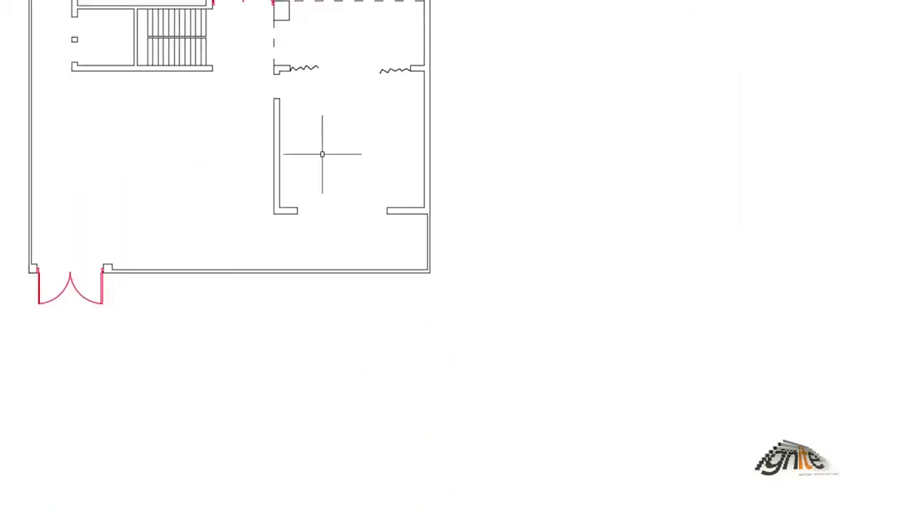
{"action": "scroll", "coordinate": [275, 191], "scroll_direction": "down", "scroll_amount": 2}
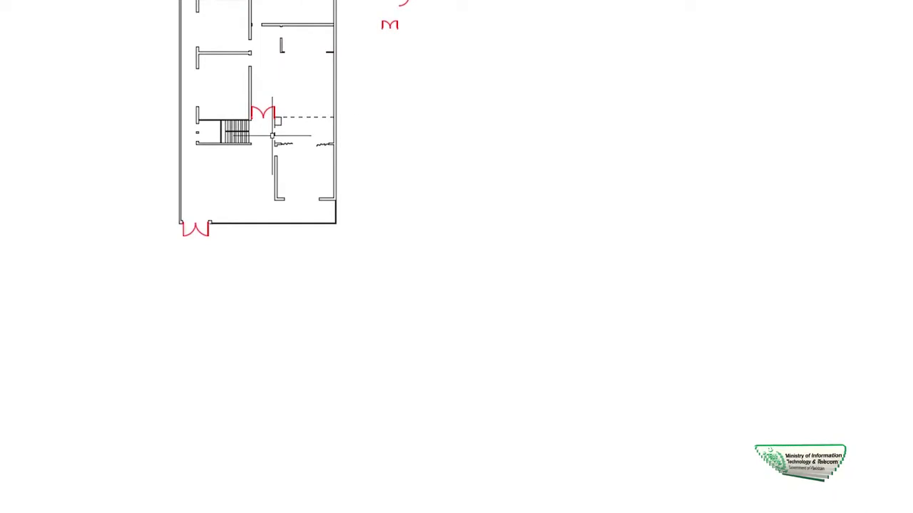
{"action": "scroll", "coordinate": [264, 145], "scroll_direction": "up", "scroll_amount": 2}
{"action": "left_click", "coordinate": [485, 19]}
{"action": "left_click", "coordinate": [492, 51]}
{"action": "scroll", "coordinate": [493, 51], "scroll_direction": "up", "scroll_amount": 1}
{"action": "left_click", "coordinate": [495, 51]}
{"action": "left_click", "coordinate": [340, 145]}
Step: Copy the door from its end point, with Ortho off, to a new opening near the stairs
{"action": "type", "text": "c"}
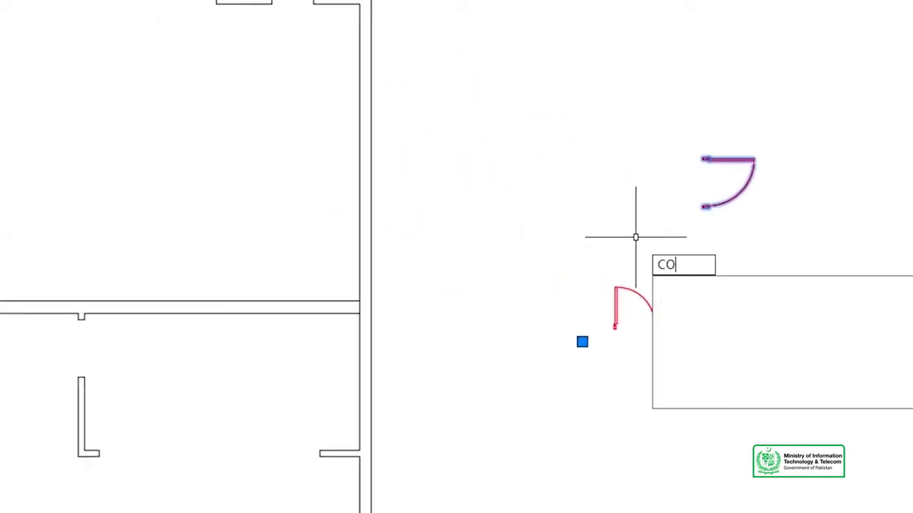
{"action": "key", "text": "Return"}
{"action": "left_click", "coordinate": [705, 158]}
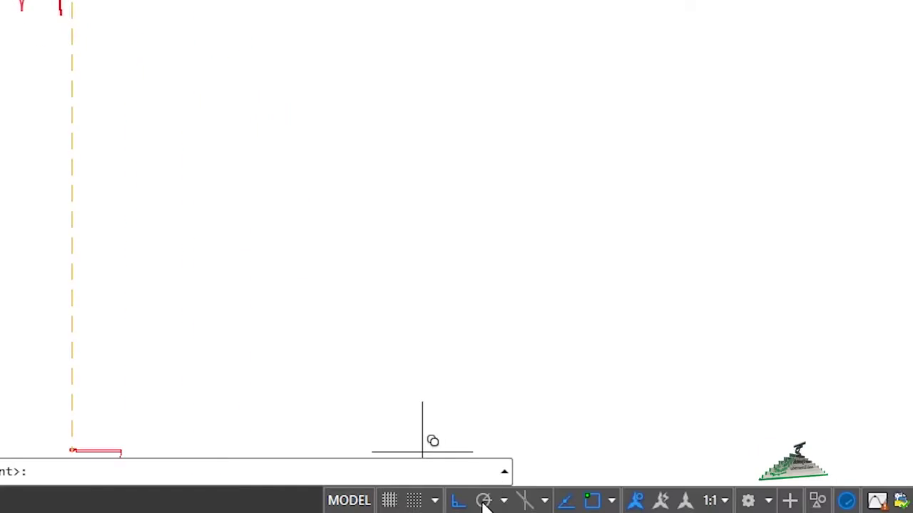
{"action": "left_click", "coordinate": [459, 501]}
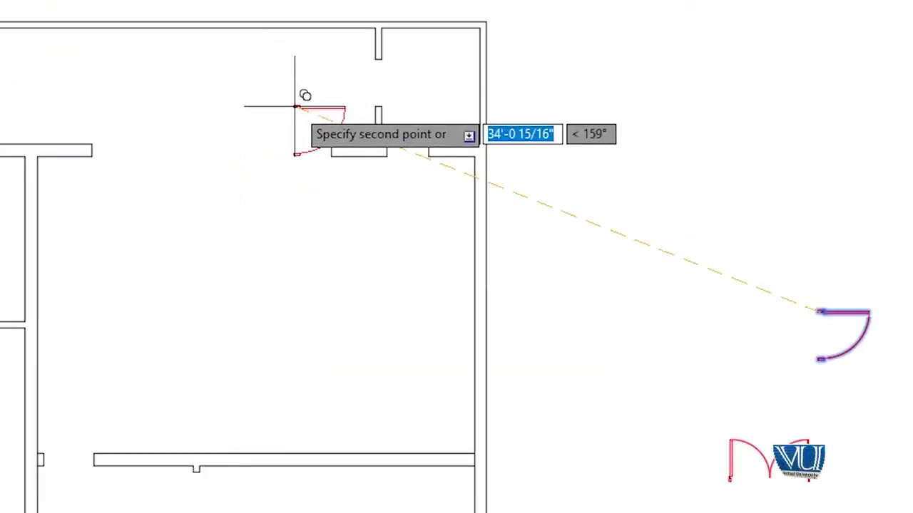
{"action": "scroll", "coordinate": [102, 259], "scroll_direction": "up", "scroll_amount": 3}
{"action": "middle_click_drag", "start_coordinate": [464, 207], "coordinate": [512, 186]}
{"action": "middle_click_drag", "start_coordinate": [404, 335], "coordinate": [201, 409]}
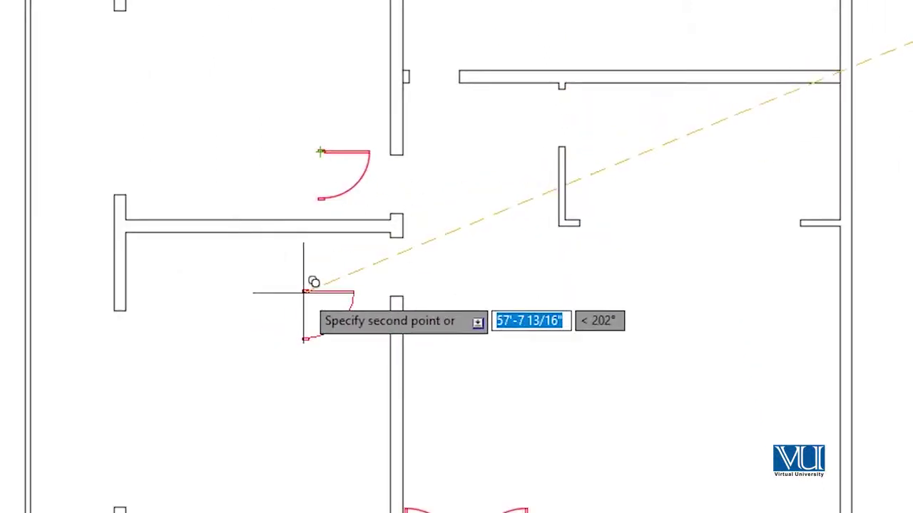
{"action": "middle_click_drag", "start_coordinate": [307, 389], "coordinate": [350, 176]}
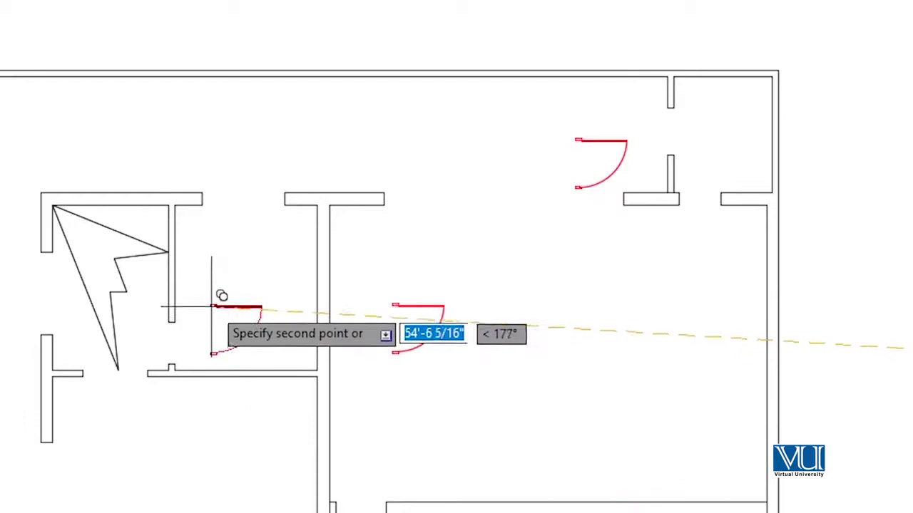
{"action": "left_click", "coordinate": [211, 304]}
{"action": "key", "text": "Escape"}
{"action": "scroll", "coordinate": [770, 188], "scroll_direction": "up", "scroll_amount": 2}
{"action": "scroll", "coordinate": [642, 220], "scroll_direction": "up", "scroll_amount": 2}
{"action": "mouse_move", "coordinate": [642, 220]}
{"action": "middle_mouse_down"}
{"action": "mouse_move", "coordinate": [431, 235]}
{"action": "mouse_move", "coordinate": [391, 292]}
{"action": "middle_mouse_up"}
{"action": "scroll", "coordinate": [314, 242], "scroll_direction": "up", "scroll_amount": 4}
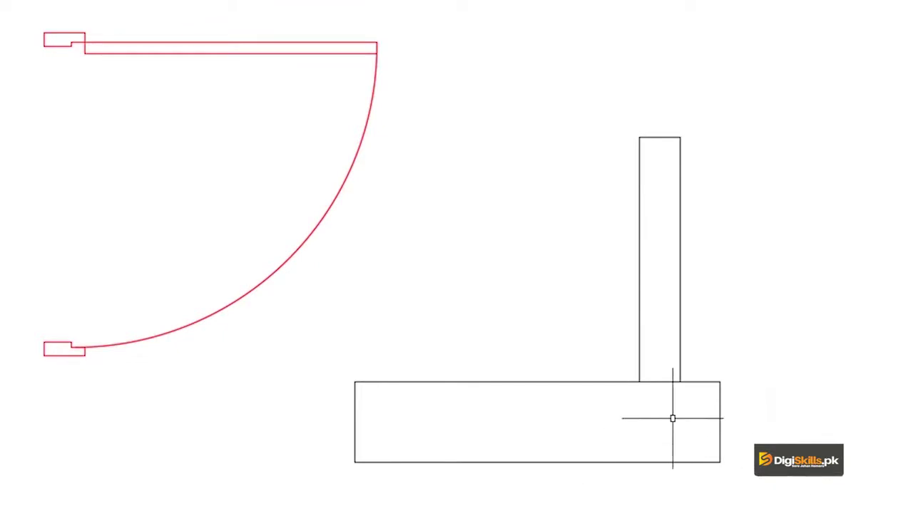
Step: Cancel a mistyped command and bring the copied door beside the T-shaped wall into view
{"action": "scroll", "coordinate": [663, 407], "scroll_direction": "up", "scroll_amount": 2}
{"action": "middle_click_drag", "start_coordinate": [656, 395], "coordinate": [619, 303]}
{"action": "type", "text": "TER"}
{"action": "key", "text": "Escape"}
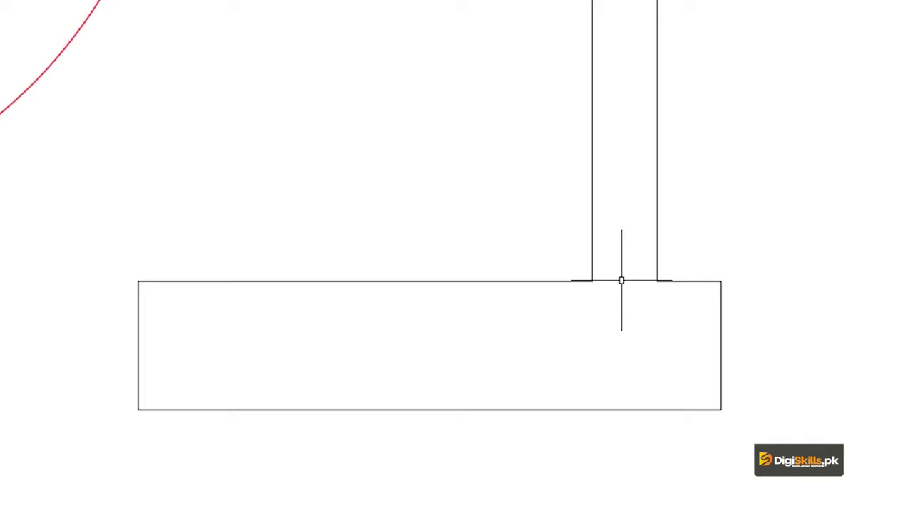
{"action": "scroll", "coordinate": [704, 278], "scroll_direction": "down", "scroll_amount": 3}
{"action": "middle_click_drag", "start_coordinate": [16, 97], "coordinate": [199, 128]}
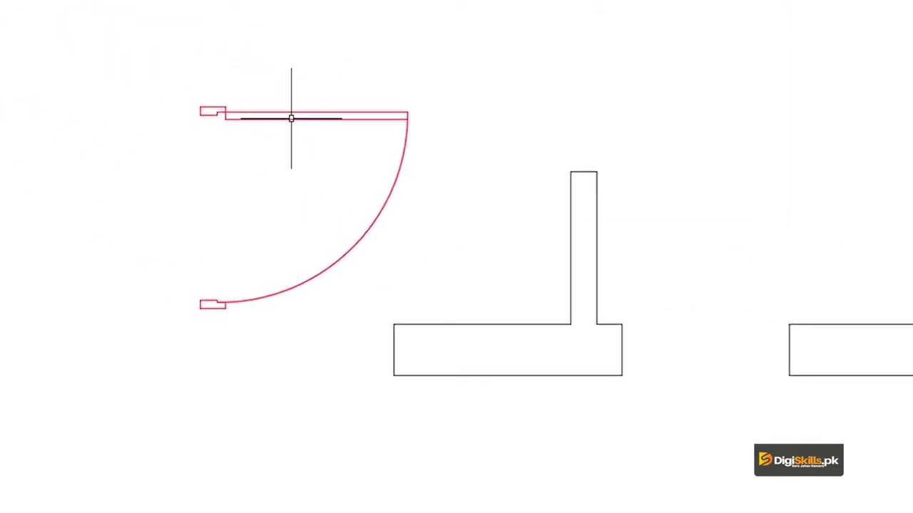
{"action": "middle_click_drag", "start_coordinate": [606, 398], "coordinate": [472, 360]}
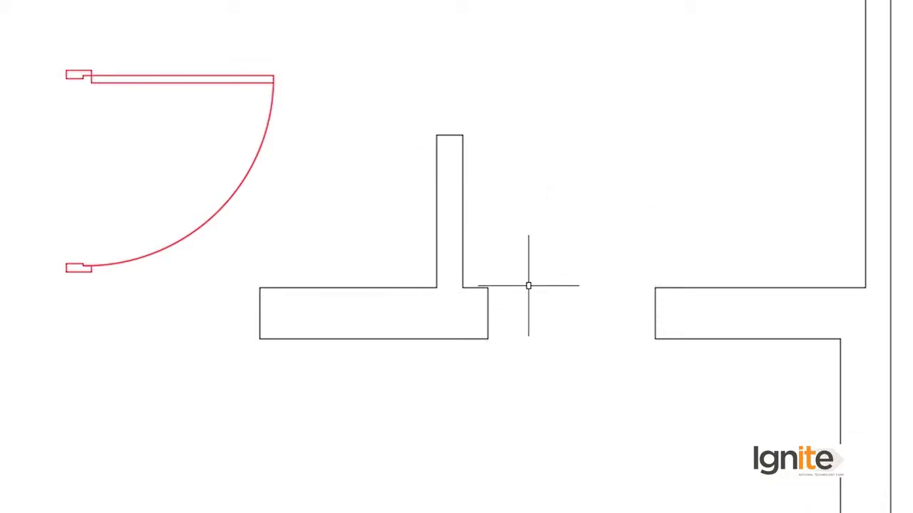
{"action": "type", "text": "R"}
Step: Rotate the door 90° about its end with Ortho on so its leaf stands vertical
{"action": "key", "text": "Return"}
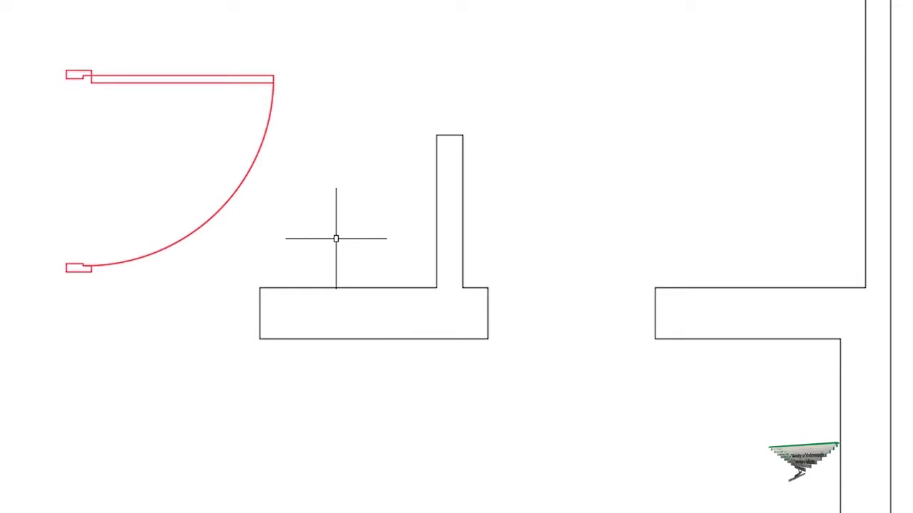
{"action": "type", "text": "RO"}
{"action": "key", "text": "Return"}
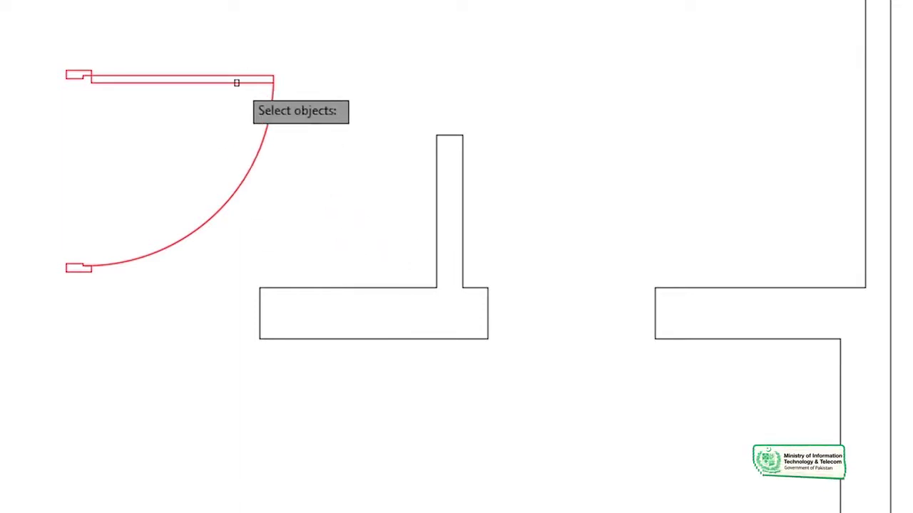
{"action": "left_click", "coordinate": [265, 81]}
{"action": "key", "text": "Return"}
{"action": "left_click", "coordinate": [237, 81]}
{"action": "scroll", "coordinate": [236, 82], "scroll_direction": "down", "scroll_amount": 1}
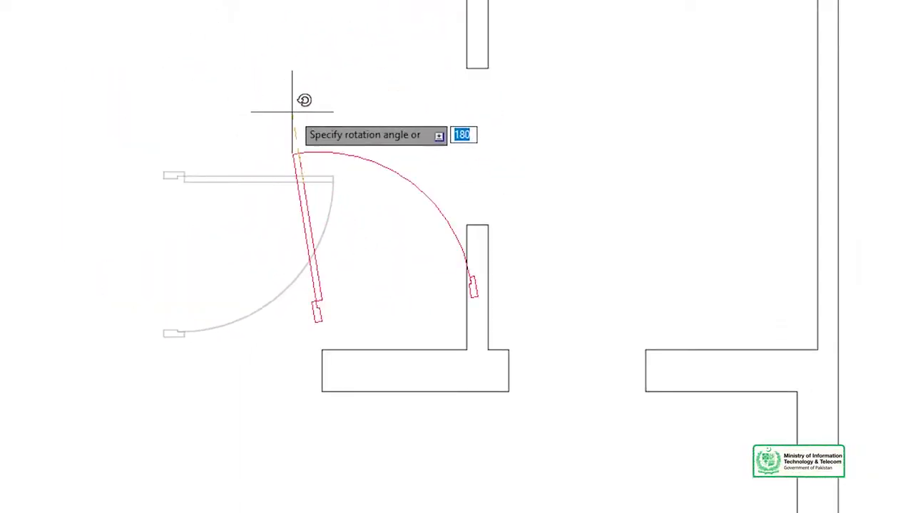
{"action": "scroll", "coordinate": [261, 127], "scroll_direction": "up", "scroll_amount": 3}
{"action": "scroll", "coordinate": [552, 449], "scroll_direction": "up", "scroll_amount": 2}
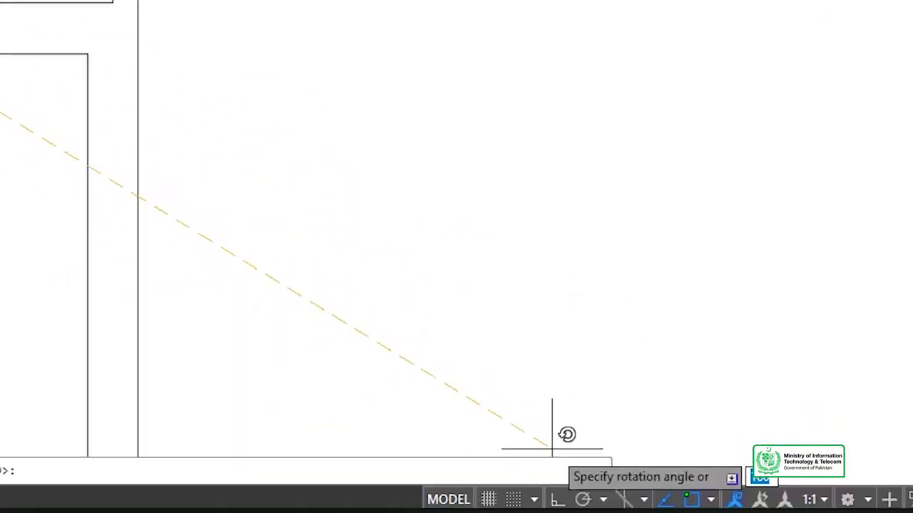
{"action": "left_click", "coordinate": [557, 499]}
{"action": "scroll", "coordinate": [138, 198], "scroll_direction": "down", "scroll_amount": 3}
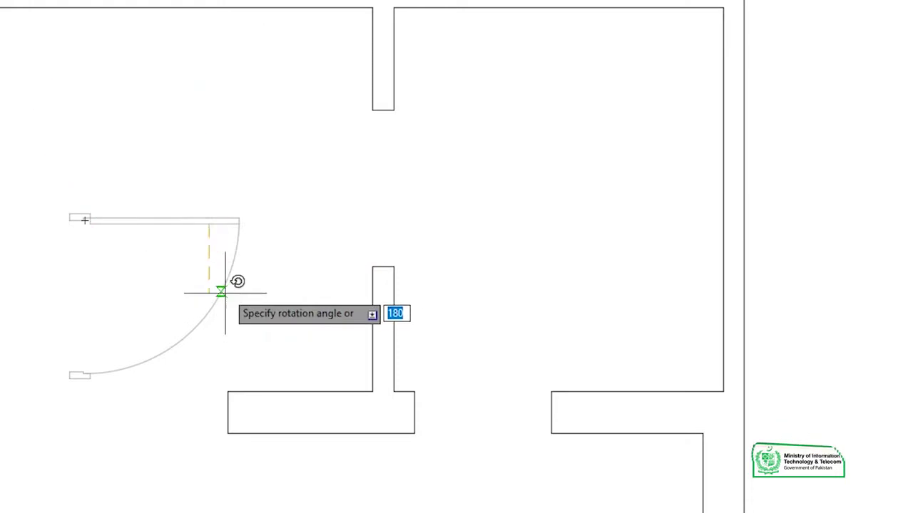
{"action": "left_click", "coordinate": [286, 144]}
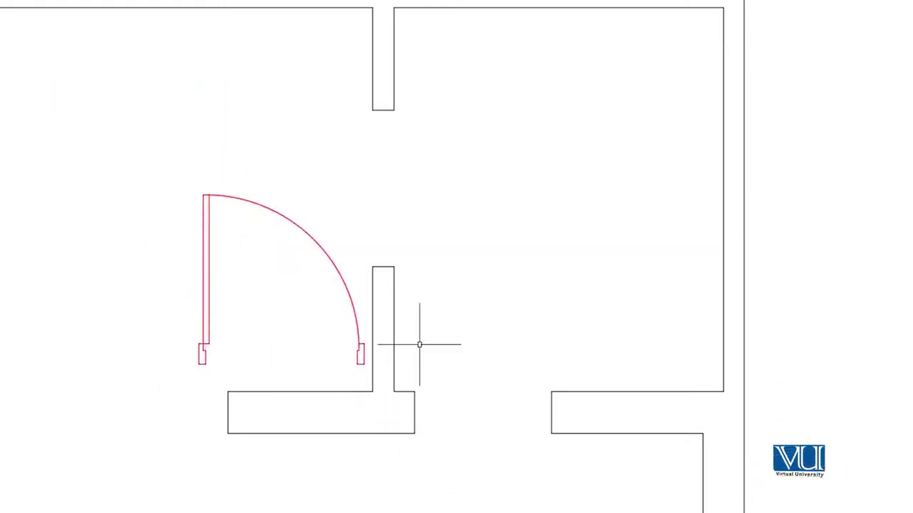
{"action": "scroll", "coordinate": [419, 345], "scroll_direction": "up", "scroll_amount": 2}
{"action": "middle_click_drag", "start_coordinate": [154, 403], "coordinate": [346, 395]}
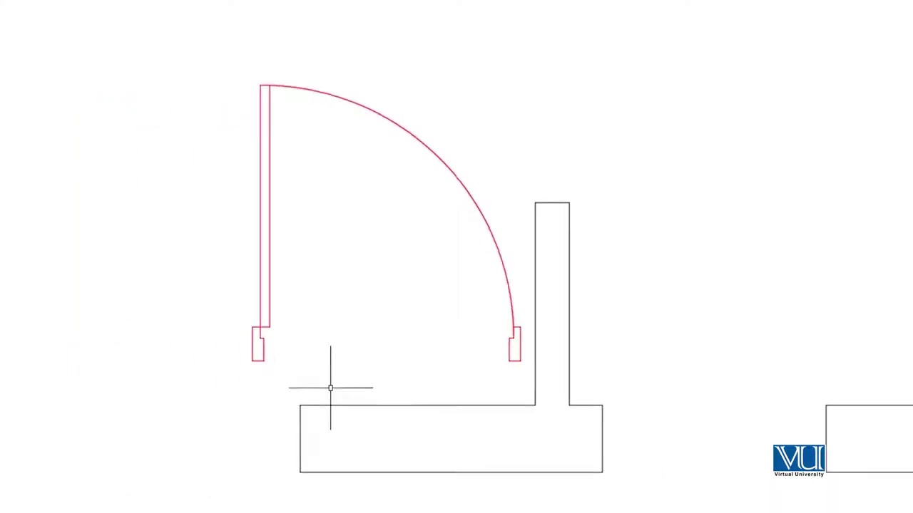
Step: Align the upright door's two lower corners to the opening's wall ends, scaling it to fit
{"action": "type", "text": "Al"}
{"action": "key", "text": "Return"}
{"action": "left_click", "coordinate": [49, 212]}
{"action": "key", "text": "Return"}
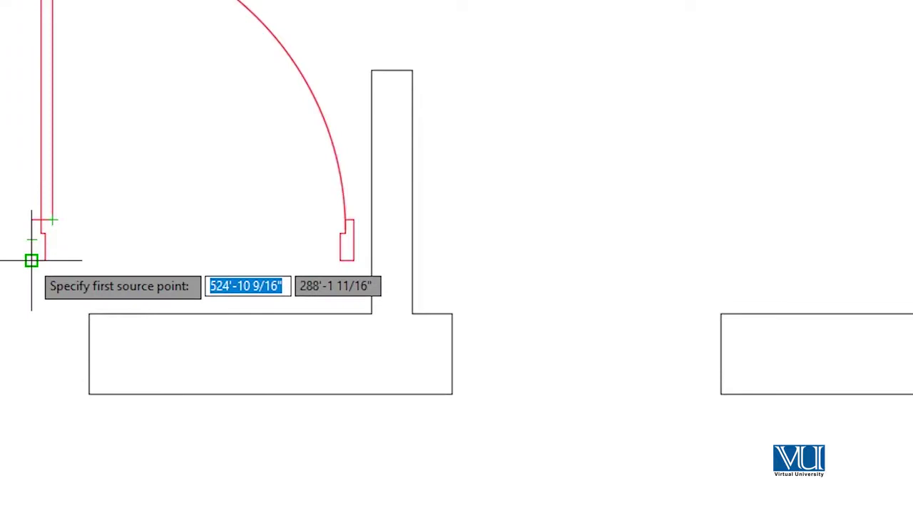
{"action": "left_click", "coordinate": [33, 259]}
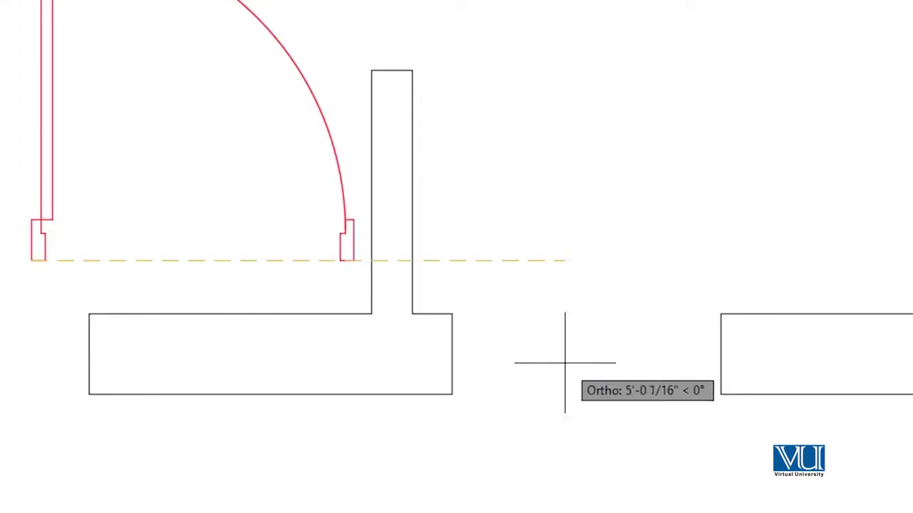
{"action": "left_click", "coordinate": [450, 357]}
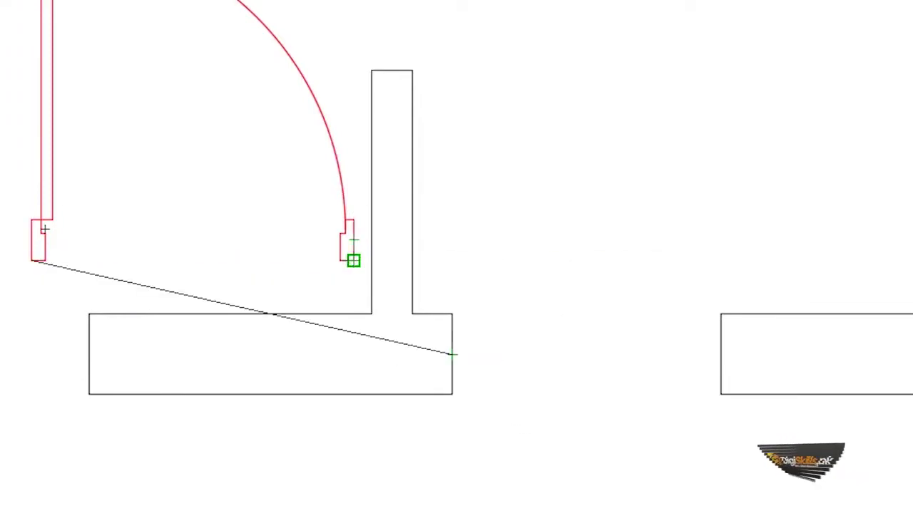
{"action": "left_click", "coordinate": [352, 259]}
{"action": "left_click", "coordinate": [720, 354]}
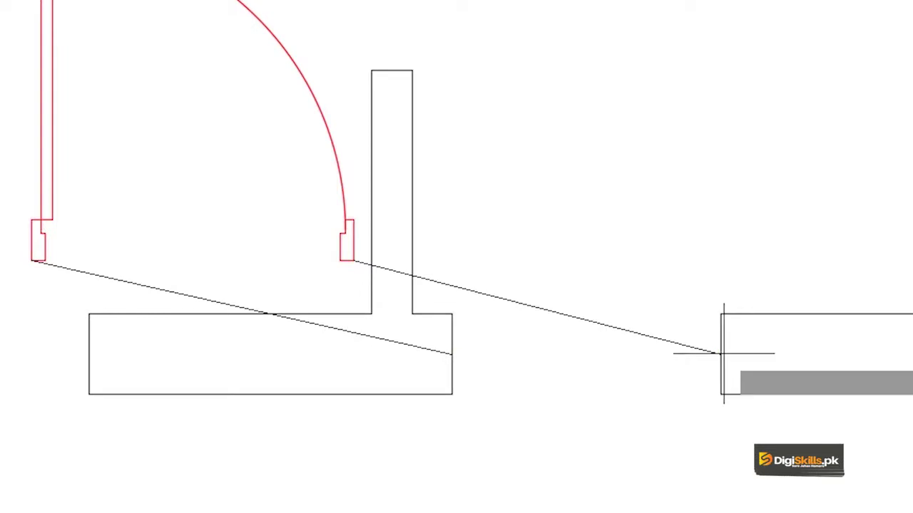
{"action": "key", "text": "Return"}
{"action": "left_click", "coordinate": [776, 497]}
{"action": "scroll", "coordinate": [766, 466], "scroll_direction": "down", "scroll_amount": 4}
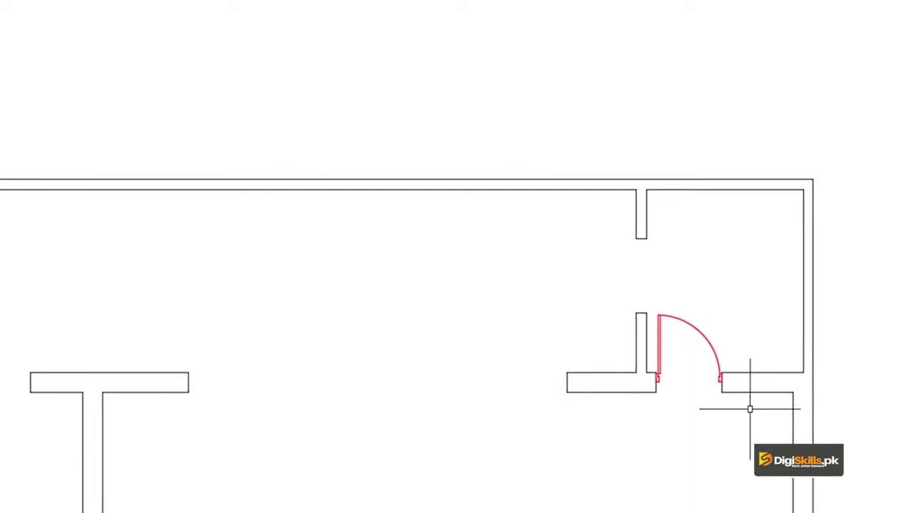
{"action": "middle_click_drag", "start_coordinate": [538, 415], "coordinate": [79, 421]}
{"action": "scroll", "coordinate": [367, 352], "scroll_direction": "up", "scroll_amount": 2}
{"action": "scroll", "coordinate": [367, 351], "scroll_direction": "up", "scroll_amount": 4}
{"action": "scroll", "coordinate": [295, 356], "scroll_direction": "up", "scroll_amount": 1}
{"action": "scroll", "coordinate": [397, 330], "scroll_direction": "down", "scroll_amount": 2}
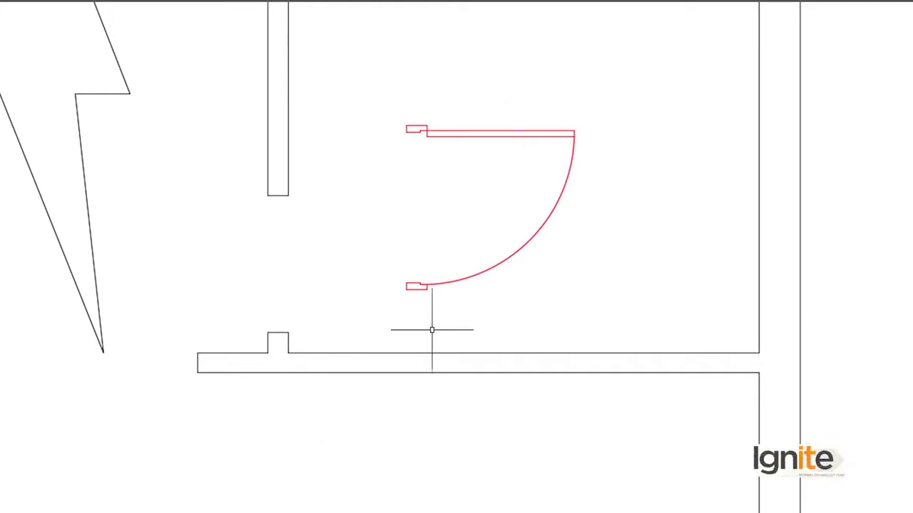
Step: Mirror the door near the stairs about a horizontal line along its top edge, erasing the original
{"action": "middle_click_drag", "start_coordinate": [408, 343], "coordinate": [421, 385]}
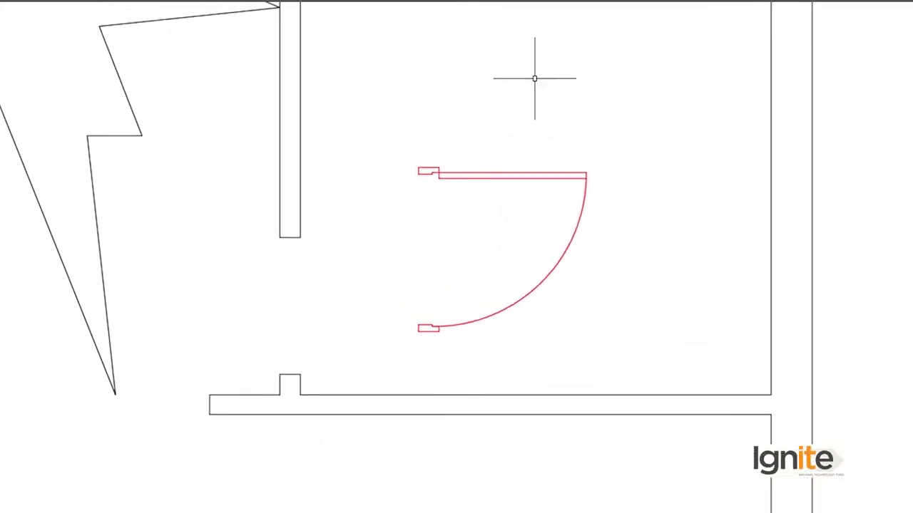
{"action": "left_click", "coordinate": [659, 97]}
{"action": "left_click", "coordinate": [411, 346]}
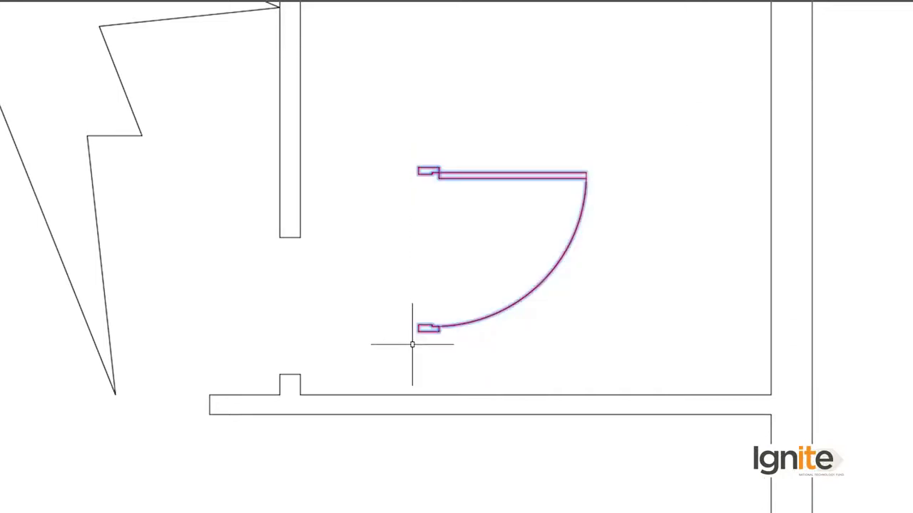
{"action": "type", "text": "MI"}
{"action": "key", "text": "Return"}
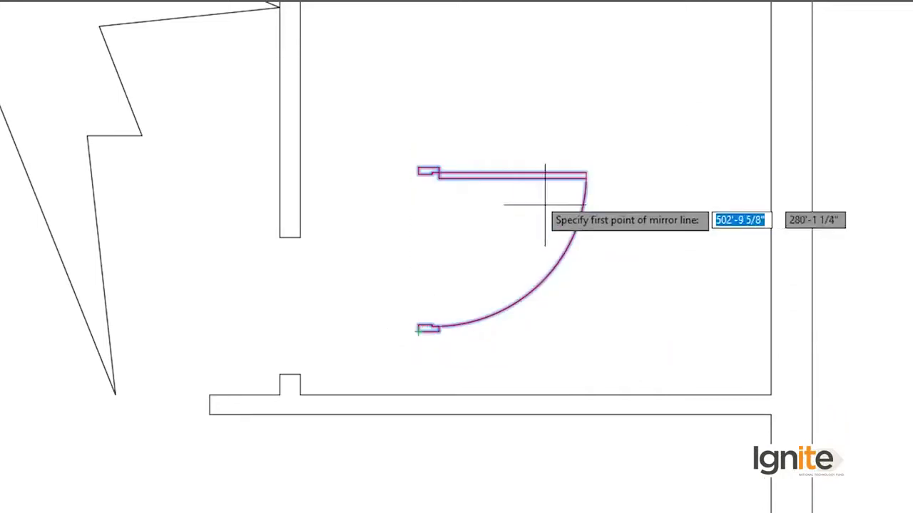
{"action": "left_click", "coordinate": [439, 177]}
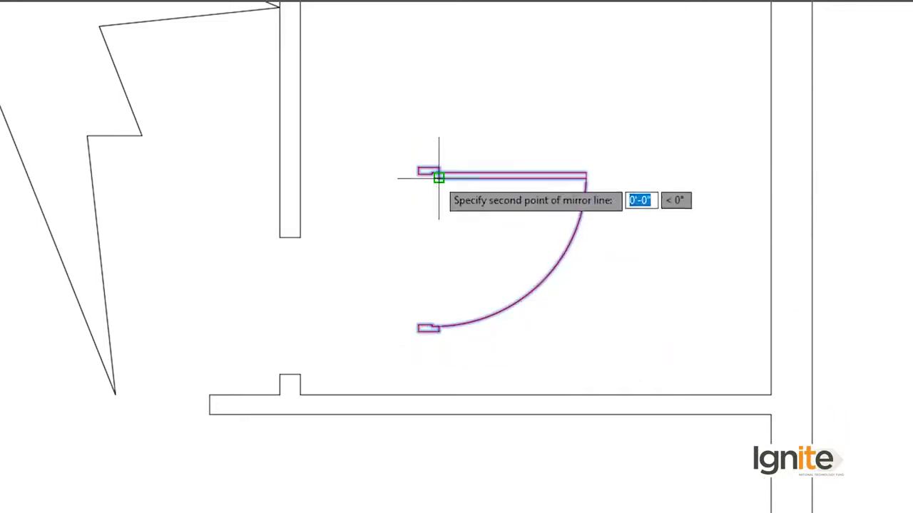
{"action": "left_click", "coordinate": [476, 151]}
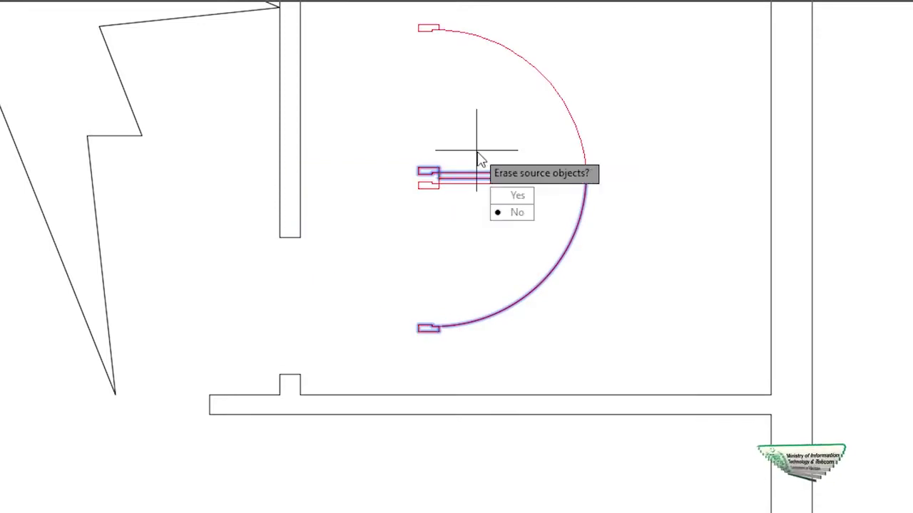
{"action": "left_click", "coordinate": [509, 197]}
{"action": "scroll", "coordinate": [462, 258], "scroll_direction": "down", "scroll_amount": 2}
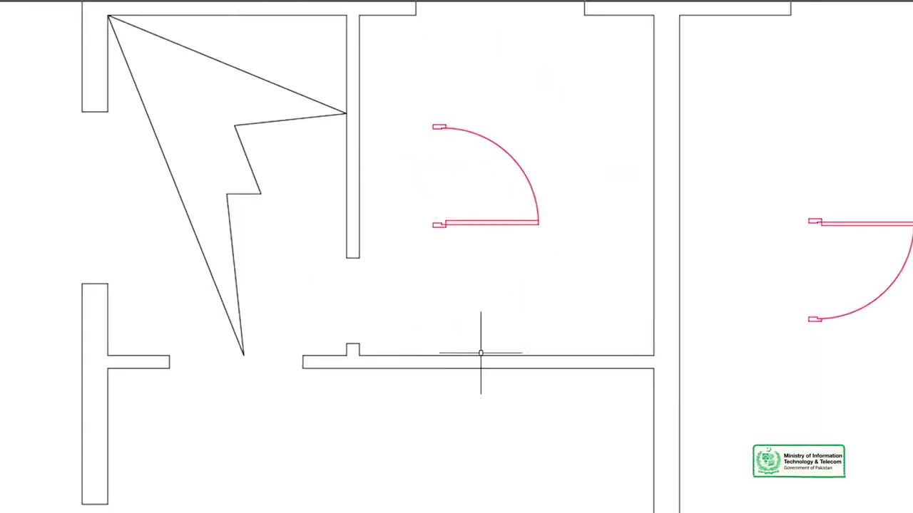
Step: Select the flipped door near the stairs for alignment with the AL command
{"action": "scroll", "coordinate": [505, 245], "scroll_direction": "up", "scroll_amount": 4}
{"action": "middle_click_drag", "start_coordinate": [506, 245], "coordinate": [567, 482]}
{"action": "scroll", "coordinate": [395, 403], "scroll_direction": "down", "scroll_amount": 2}
{"action": "type", "text": "A"}
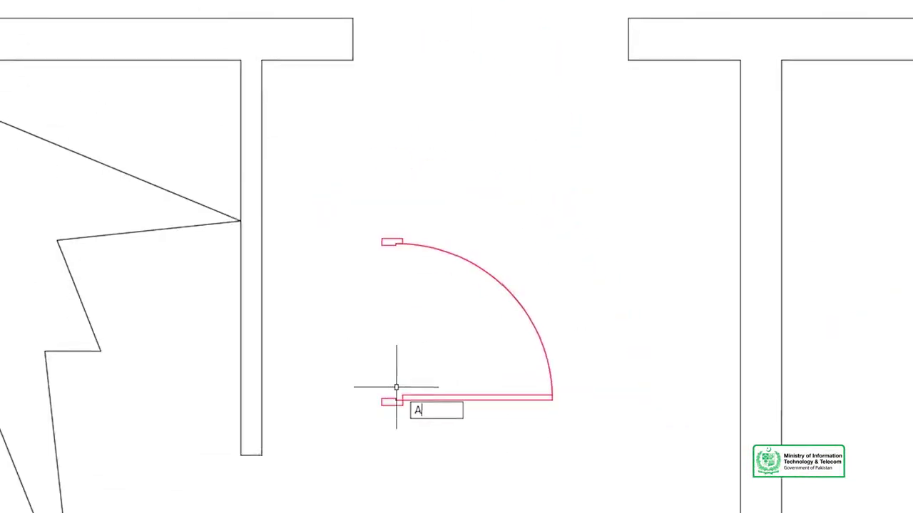
{"action": "middle_click_drag", "start_coordinate": [387, 387], "coordinate": [363, 261]}
{"action": "scroll", "coordinate": [363, 260], "scroll_direction": "up", "scroll_amount": 1}
{"action": "type", "text": "L"}
{"action": "key", "text": "Return"}
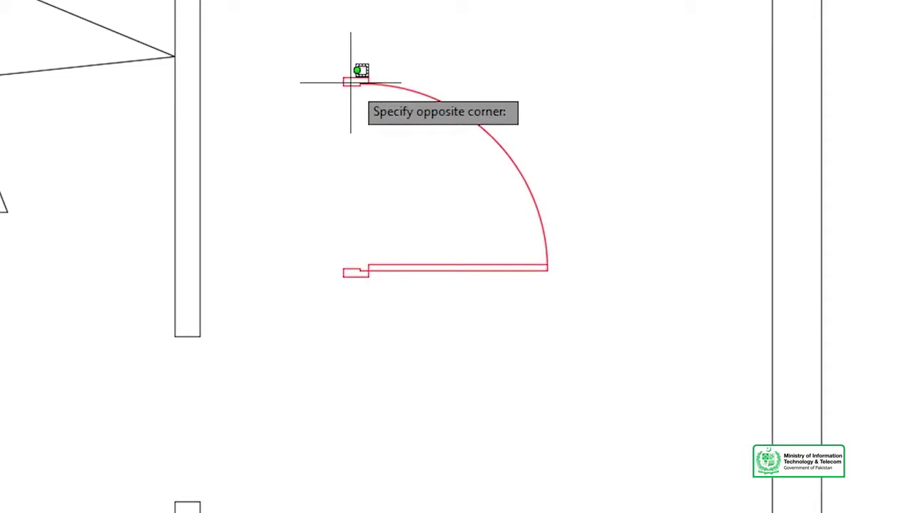
{"action": "left_click", "coordinate": [366, 86]}
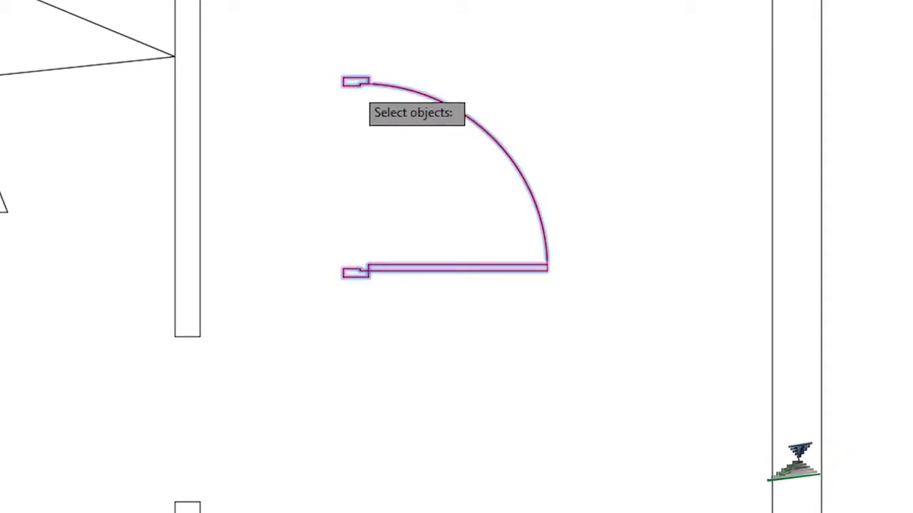
{"action": "key", "text": "Return"}
{"action": "scroll", "coordinate": [340, 81], "scroll_direction": "up", "scroll_amount": 3}
Step: Match the door's hinge corners to the wall ends and scale it into the upper-left doorway
{"action": "left_click", "coordinate": [337, 71]}
{"action": "middle_click_drag", "start_coordinate": [143, 162], "coordinate": [102, 259]}
{"action": "scroll", "coordinate": [102, 259], "scroll_direction": "down", "scroll_amount": 1}
{"action": "left_click", "coordinate": [104, 261]}
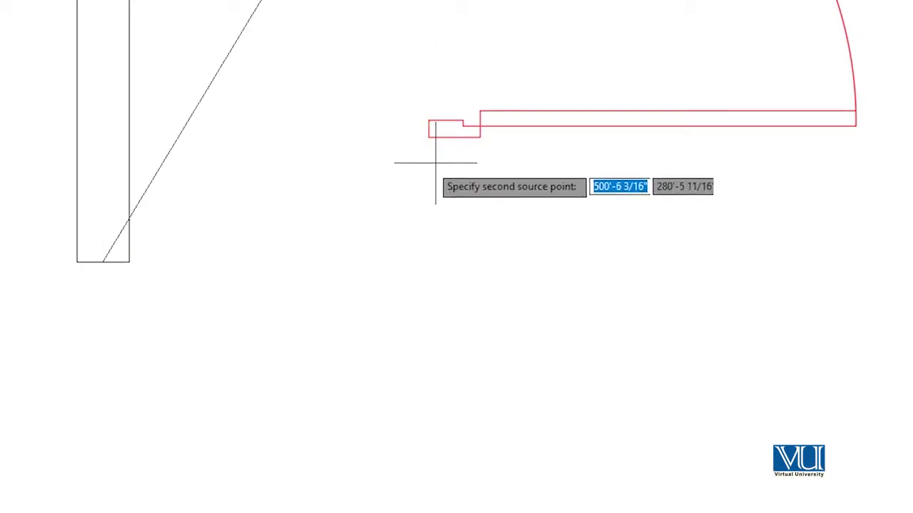
{"action": "left_click", "coordinate": [427, 136]}
{"action": "scroll", "coordinate": [428, 136], "scroll_direction": "down", "scroll_amount": 1}
{"action": "middle_click_drag", "start_coordinate": [428, 136], "coordinate": [428, 42]}
{"action": "left_click", "coordinate": [159, 436]}
{"action": "key", "text": "Return"}
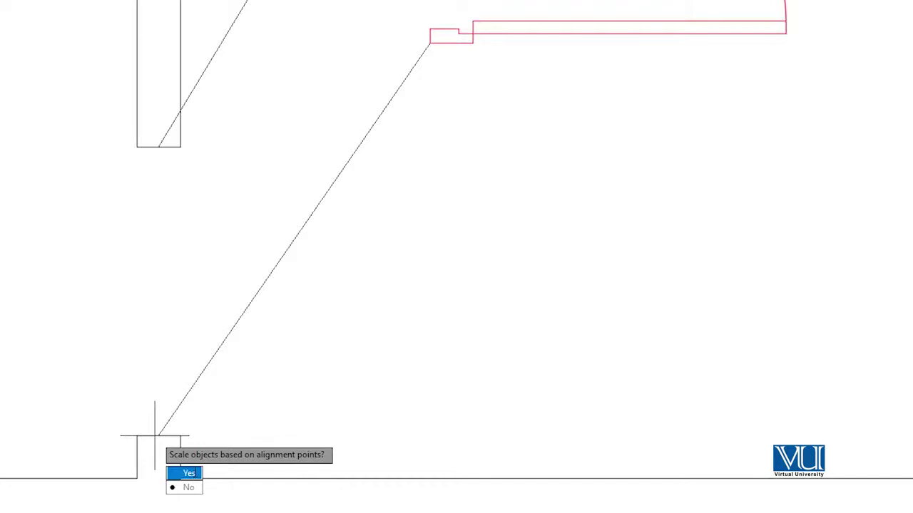
{"action": "key", "text": "Return"}
{"action": "scroll", "coordinate": [157, 432], "scroll_direction": "down", "scroll_amount": 4}
{"action": "scroll", "coordinate": [289, 332], "scroll_direction": "down", "scroll_amount": 4}
{"action": "middle_click_drag", "start_coordinate": [309, 246], "coordinate": [351, 155]}
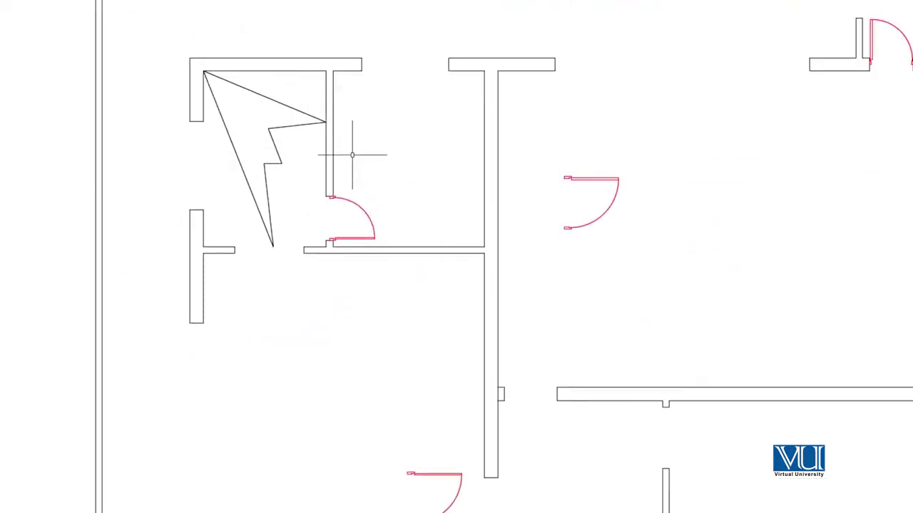
{"action": "middle_click_drag", "start_coordinate": [362, 362], "coordinate": [311, 176]}
{"action": "middle_click_drag", "start_coordinate": [402, 306], "coordinate": [203, 81]}
{"action": "scroll", "coordinate": [192, 75], "scroll_direction": "up", "scroll_amount": 2}
{"action": "middle_click_drag", "start_coordinate": [200, 128], "coordinate": [492, 219]}
{"action": "scroll", "coordinate": [273, 149], "scroll_direction": "up", "scroll_amount": 2}
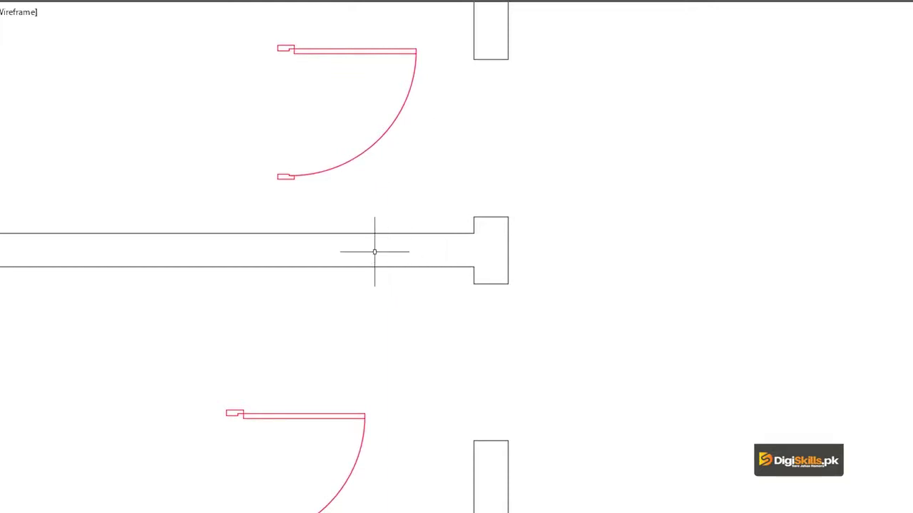
{"action": "scroll", "coordinate": [374, 252], "scroll_direction": "down", "scroll_amount": 2}
{"action": "middle_click_drag", "start_coordinate": [371, 252], "coordinate": [368, 299]}
{"action": "scroll", "coordinate": [360, 281], "scroll_direction": "up", "scroll_amount": 2}
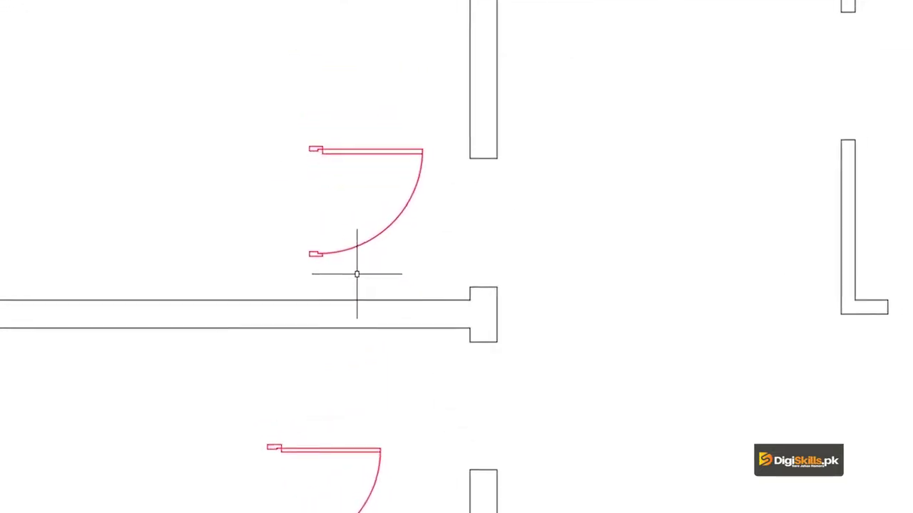
{"action": "type", "text": "Ro"}
{"action": "key", "text": "Return"}
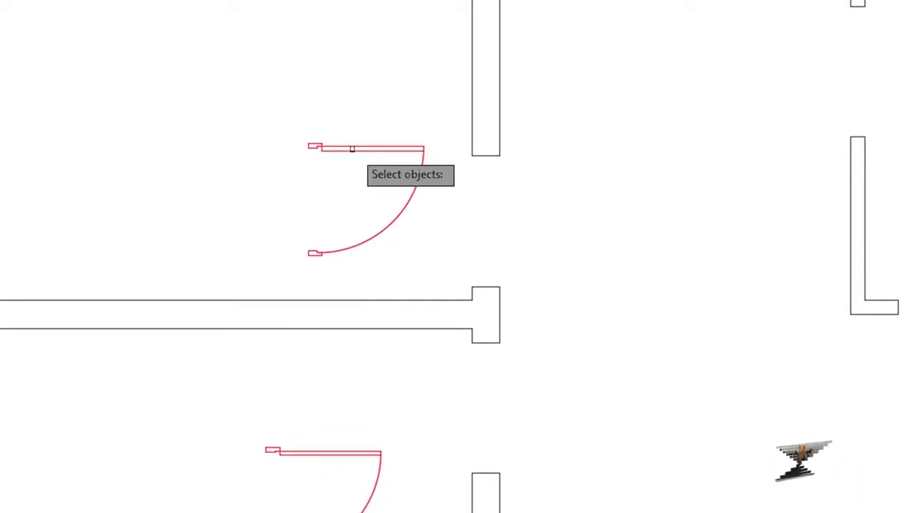
{"action": "left_click", "coordinate": [352, 149]}
{"action": "key", "text": "Return"}
{"action": "scroll", "coordinate": [315, 145], "scroll_direction": "up", "scroll_amount": 4}
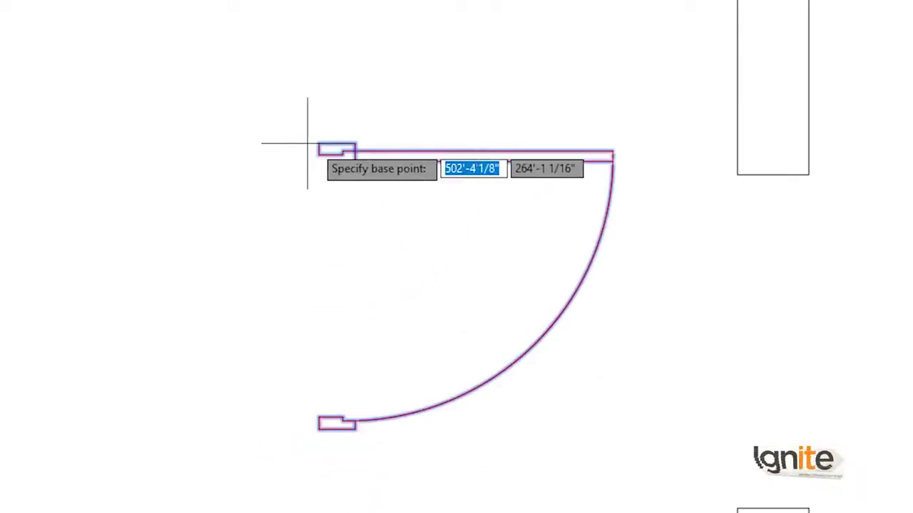
{"action": "left_click", "coordinate": [319, 146]}
{"action": "scroll", "coordinate": [509, 173], "scroll_direction": "down", "scroll_amount": 4}
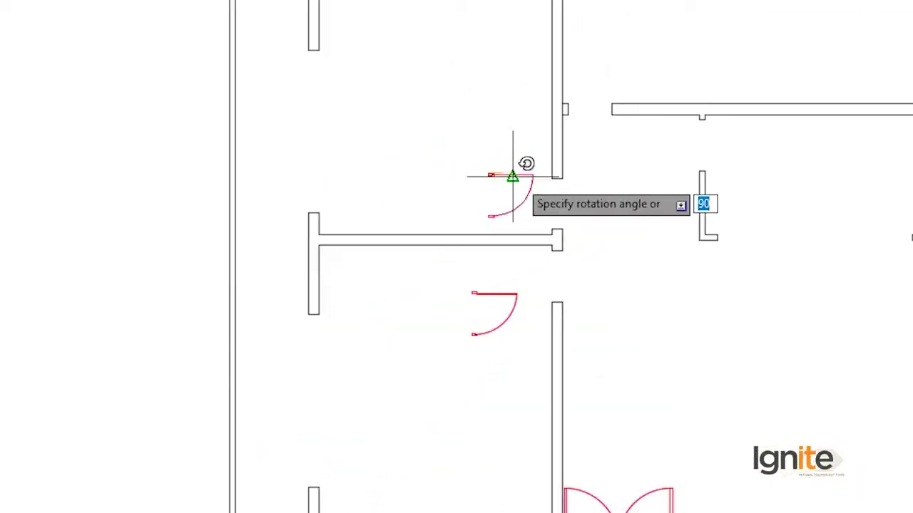
{"action": "scroll", "coordinate": [561, 187], "scroll_direction": "up", "scroll_amount": 3}
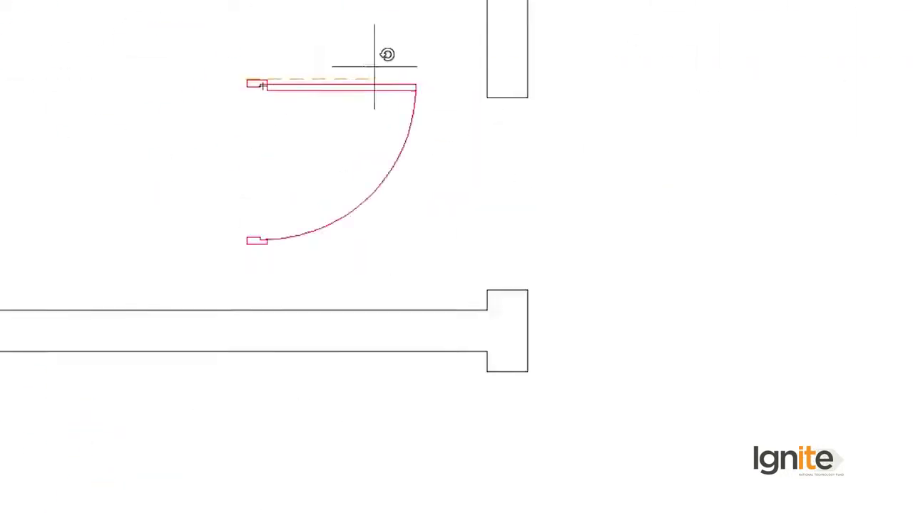
{"action": "key", "text": "Escape"}
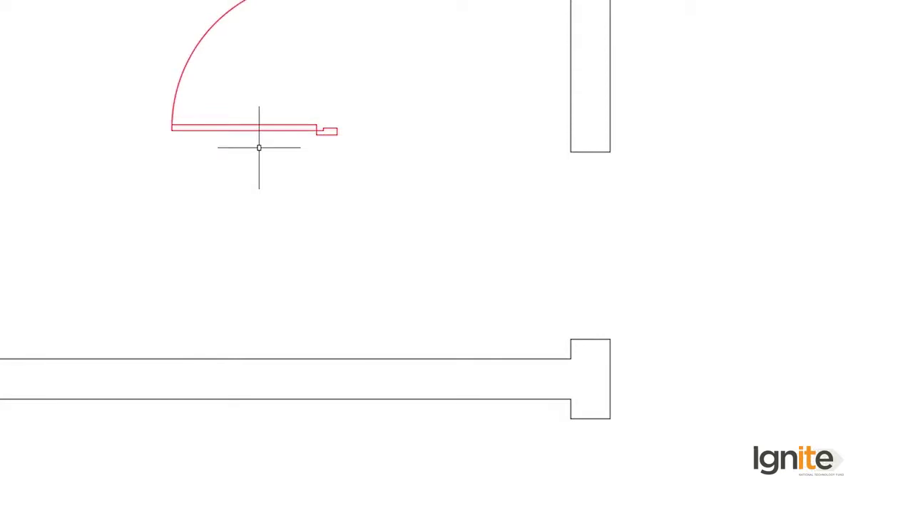
{"action": "scroll", "coordinate": [259, 147], "scroll_direction": "down", "scroll_amount": 2}
{"action": "middle_click_drag", "start_coordinate": [295, 209], "coordinate": [258, 277]}
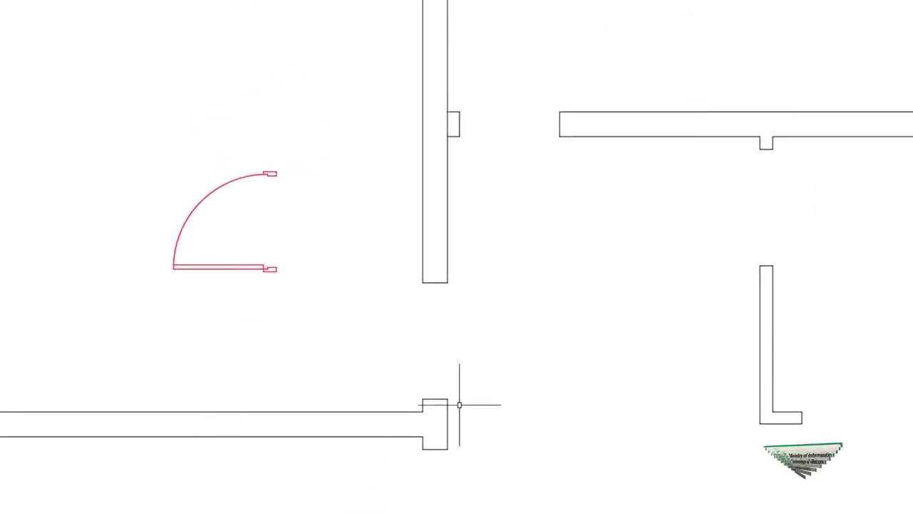
Step: Select the rotated red door for alignment with the AL command
{"action": "scroll", "coordinate": [288, 306], "scroll_direction": "up", "scroll_amount": 2}
{"action": "scroll", "coordinate": [287, 306], "scroll_direction": "up", "scroll_amount": 2}
{"action": "mouse_move", "coordinate": [287, 306]}
{"action": "middle_mouse_down"}
{"action": "mouse_move", "coordinate": [310, 407]}
{"action": "mouse_move", "coordinate": [289, 174]}
{"action": "middle_mouse_up"}
{"action": "type", "text": "A"}
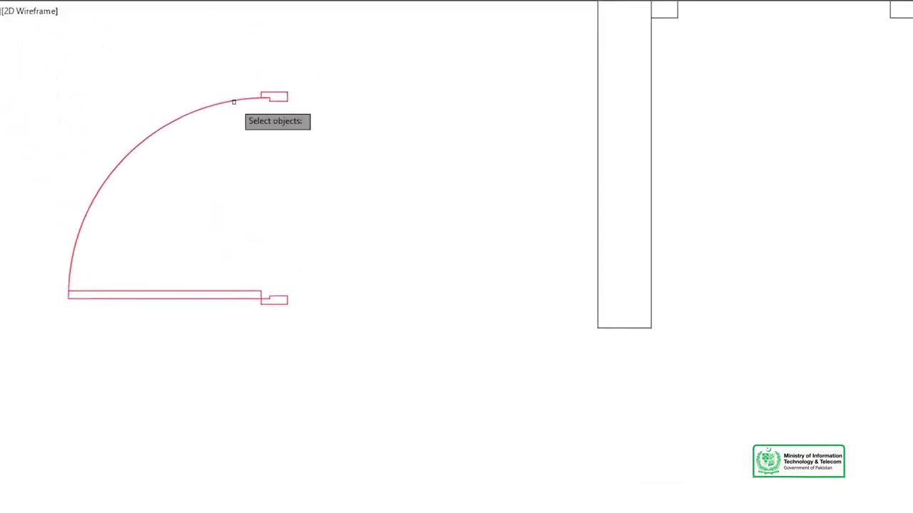
{"action": "left_click", "coordinate": [233, 102]}
{"action": "key", "text": "Return"}
Step: Map the door's two ends to the opening's wall corners and scale it to fill the doorway
{"action": "scroll", "coordinate": [236, 93], "scroll_direction": "up", "scroll_amount": 3}
{"action": "left_click", "coordinate": [293, 70]}
{"action": "scroll", "coordinate": [469, 312], "scroll_direction": "down", "scroll_amount": 5}
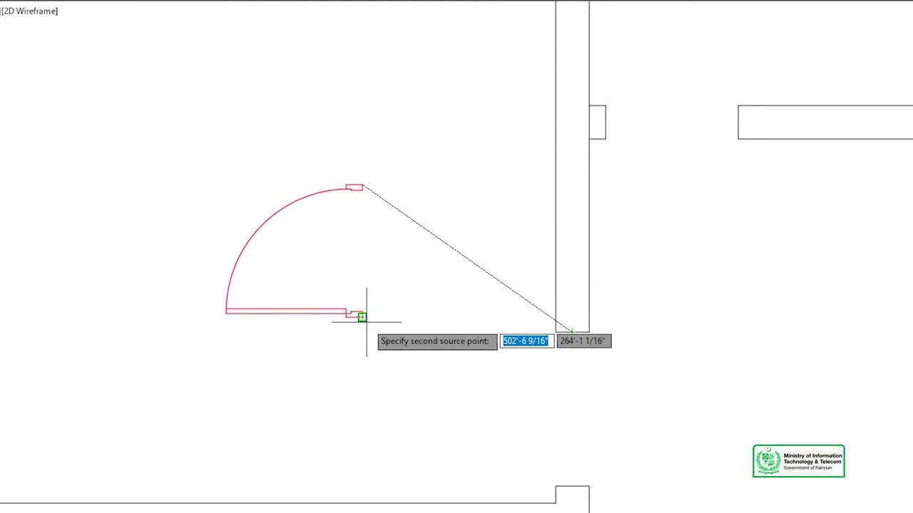
{"action": "scroll", "coordinate": [363, 311], "scroll_direction": "up", "scroll_amount": 4}
{"action": "scroll", "coordinate": [365, 317], "scroll_direction": "up", "scroll_amount": 2}
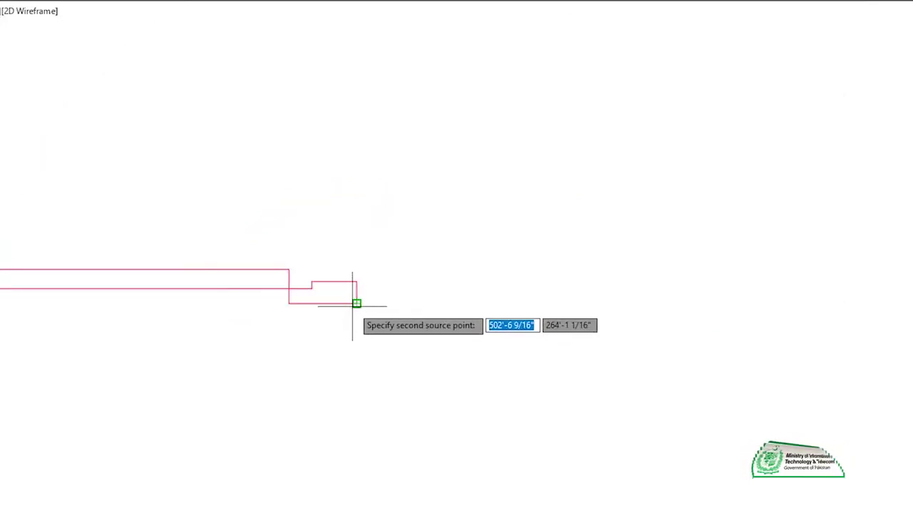
{"action": "left_click", "coordinate": [356, 304]}
{"action": "scroll", "coordinate": [492, 357], "scroll_direction": "down", "scroll_amount": 5}
{"action": "middle_click_drag", "start_coordinate": [603, 387], "coordinate": [517, 224]}
{"action": "left_click", "coordinate": [584, 347]}
{"action": "key", "text": "Return"}
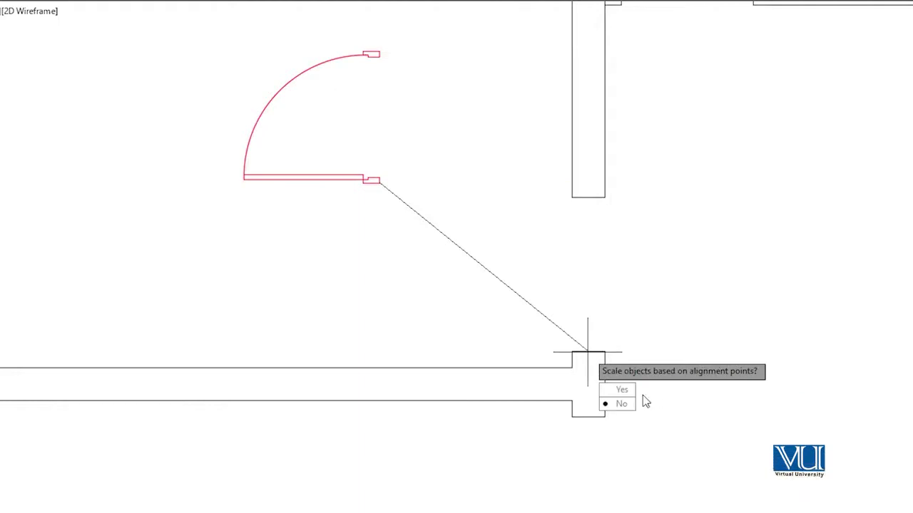
{"action": "left_click", "coordinate": [635, 393]}
{"action": "scroll", "coordinate": [579, 292], "scroll_direction": "down", "scroll_amount": 2}
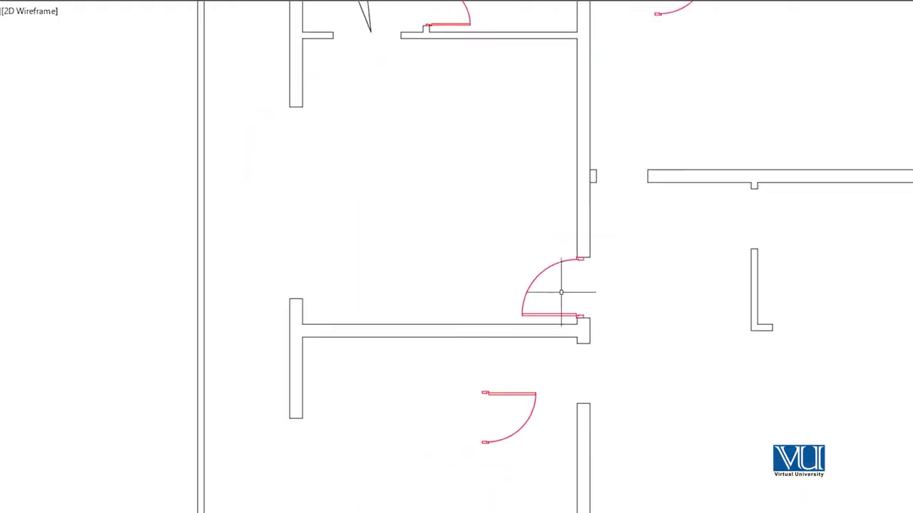
{"action": "middle_click_drag", "start_coordinate": [584, 436], "coordinate": [489, 254]}
{"action": "scroll", "coordinate": [422, 222], "scroll_direction": "up", "scroll_amount": 2}
{"action": "middle_click_drag", "start_coordinate": [418, 223], "coordinate": [414, 307]}
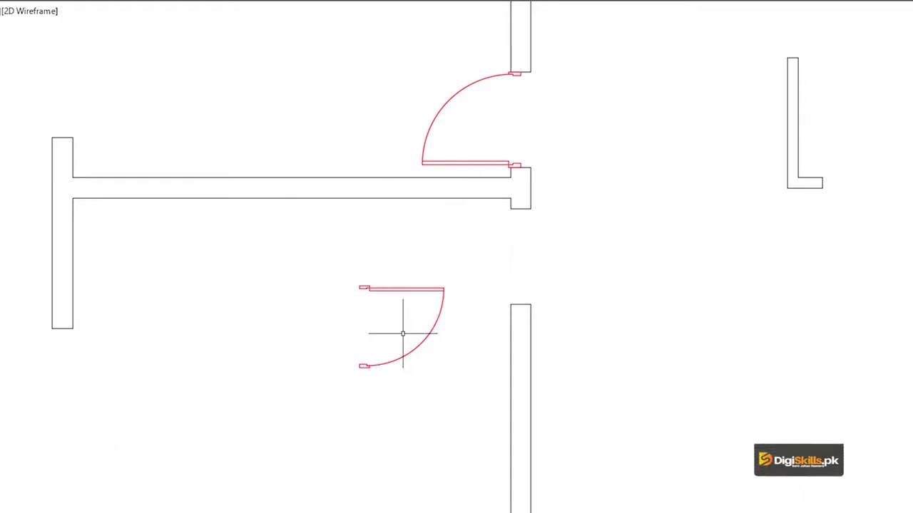
{"action": "type", "text": "RO"}
{"action": "key", "text": "Return"}
{"action": "left_click", "coordinate": [344, 188]}
{"action": "key", "text": "Return"}
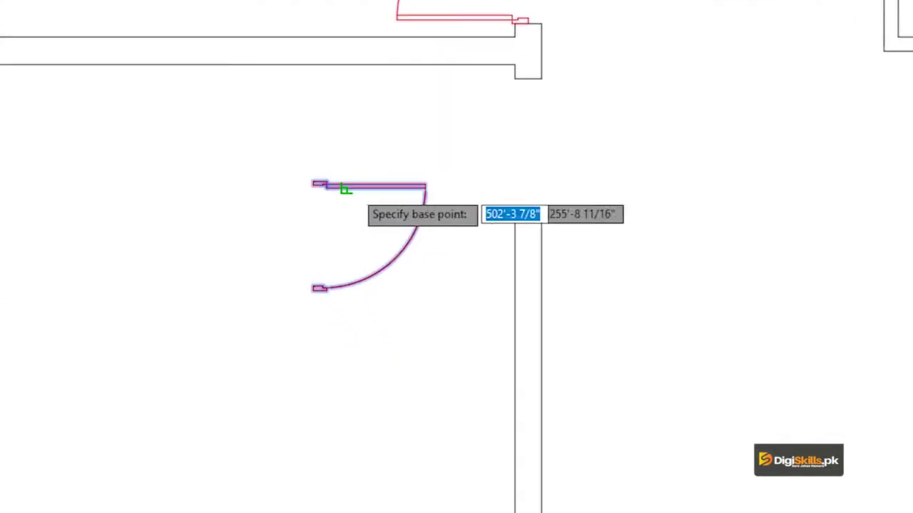
{"action": "left_click", "coordinate": [314, 184]}
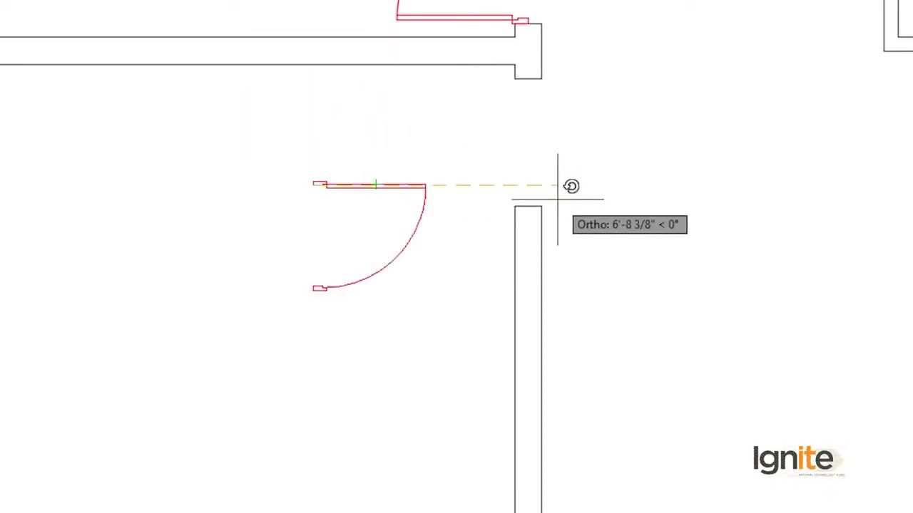
{"action": "key", "text": "Escape"}
{"action": "type", "text": "MI"}
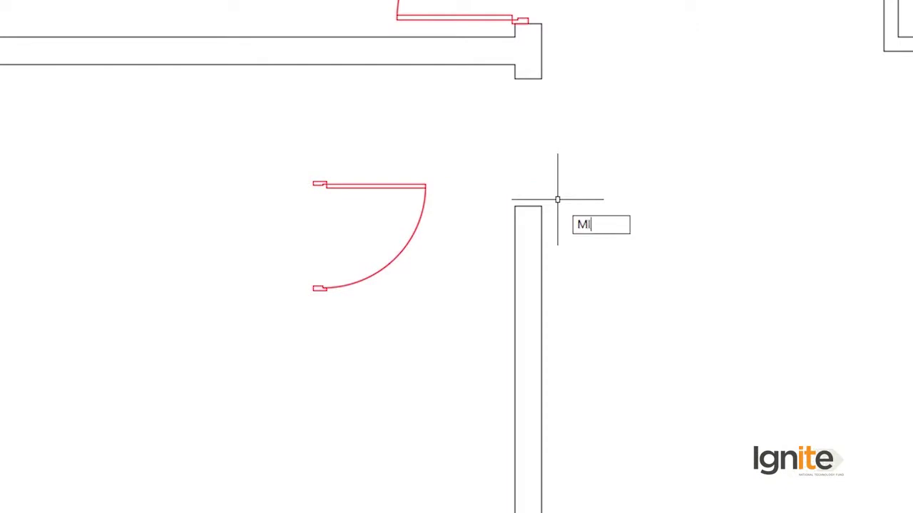
Step: Mirror the lower red door about a vertical line through its hinge and erase the original
{"action": "key", "text": "Return"}
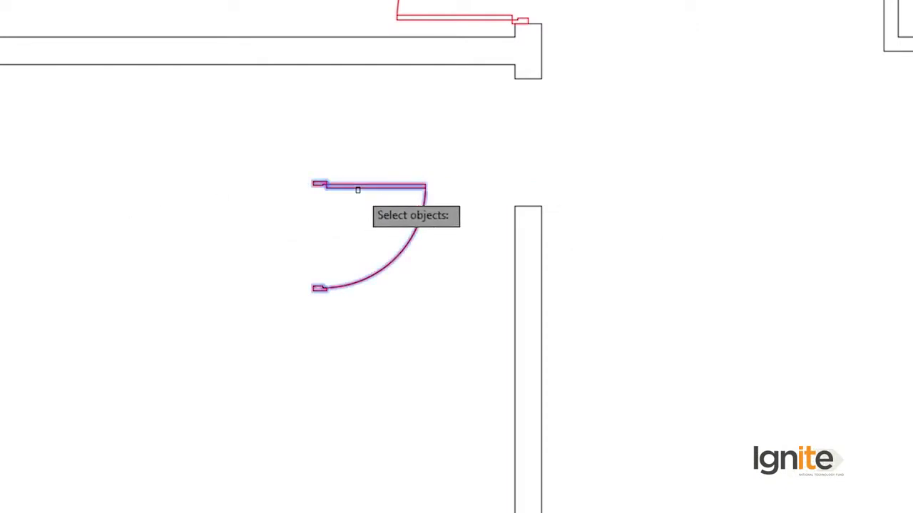
{"action": "left_click", "coordinate": [356, 186]}
{"action": "key", "text": "Return"}
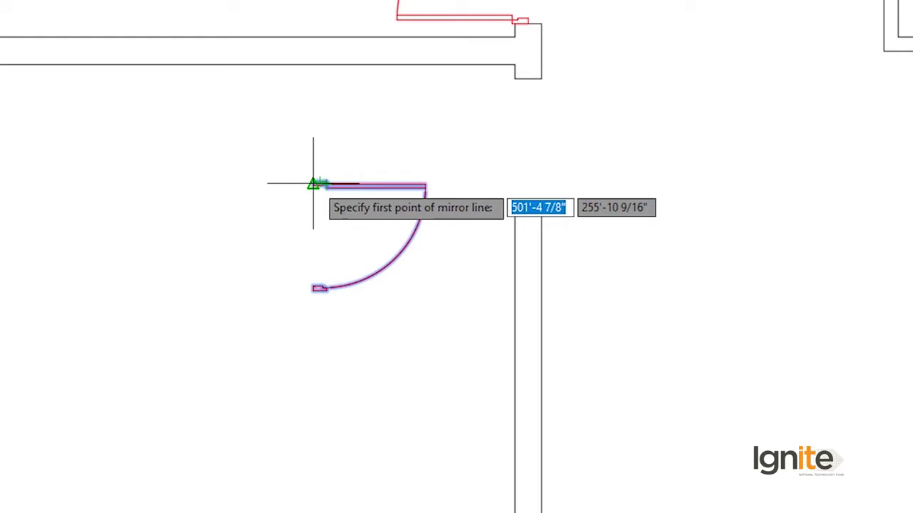
{"action": "left_click", "coordinate": [312, 184]}
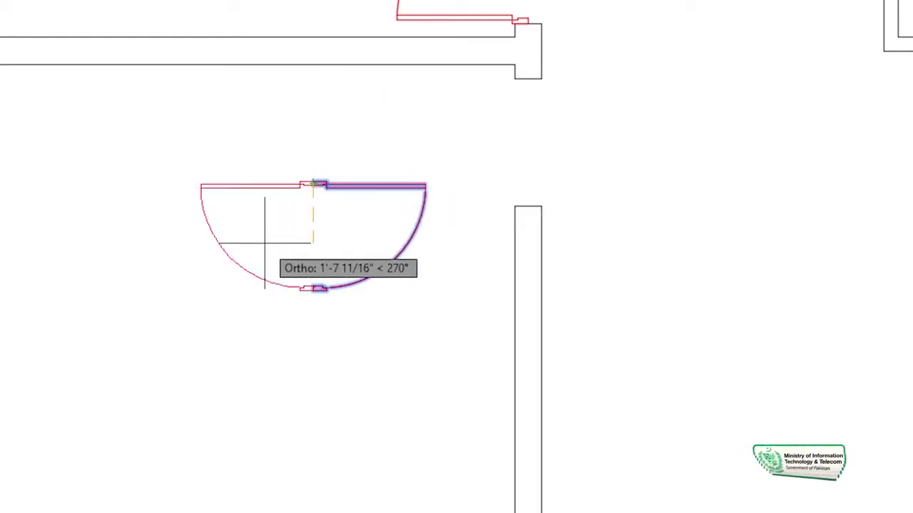
{"action": "left_click", "coordinate": [264, 243]}
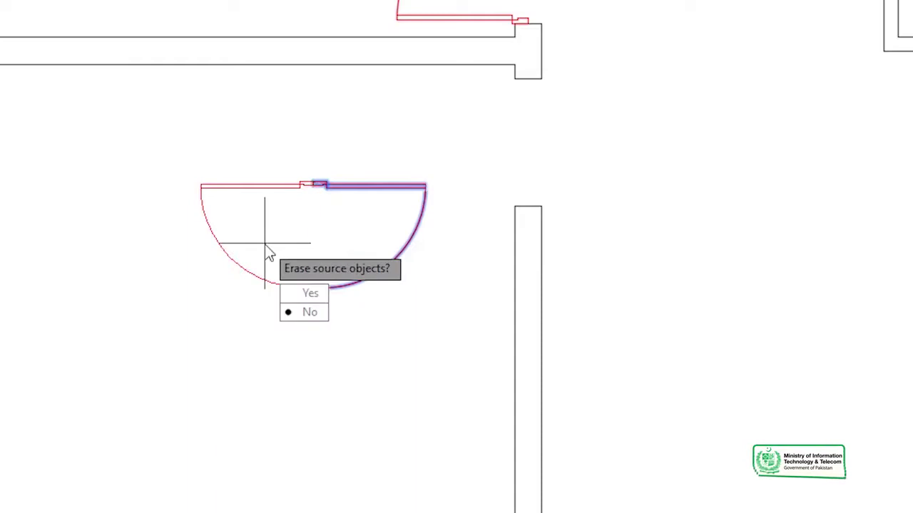
{"action": "left_click", "coordinate": [318, 295]}
Step: Align the flipped door to the wall ends of the opening below the horizontal wall, scaling it to fit
{"action": "type", "text": "AL"}
{"action": "key", "text": "Return"}
{"action": "left_click", "coordinate": [281, 187]}
{"action": "key", "text": "Return"}
{"action": "scroll", "coordinate": [286, 188], "scroll_direction": "up", "scroll_amount": 5}
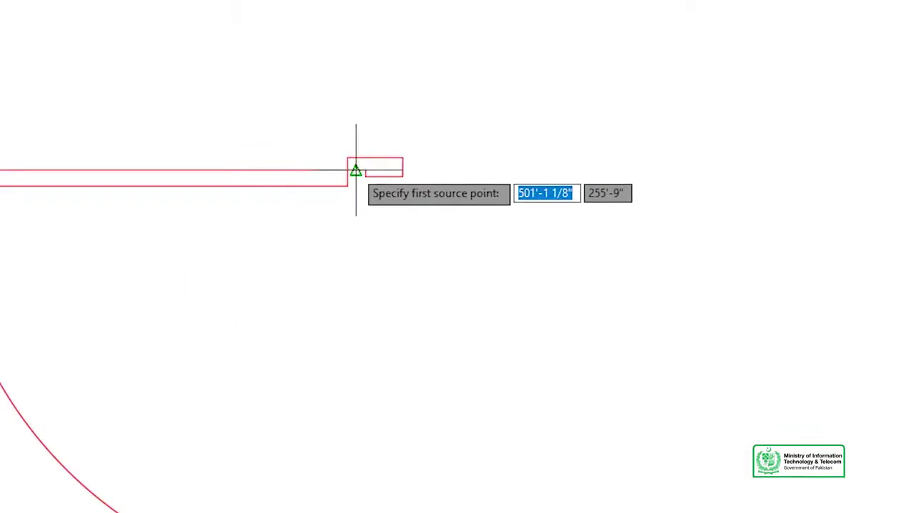
{"action": "left_click", "coordinate": [404, 155]}
{"action": "scroll", "coordinate": [346, 153], "scroll_direction": "down", "scroll_amount": 3}
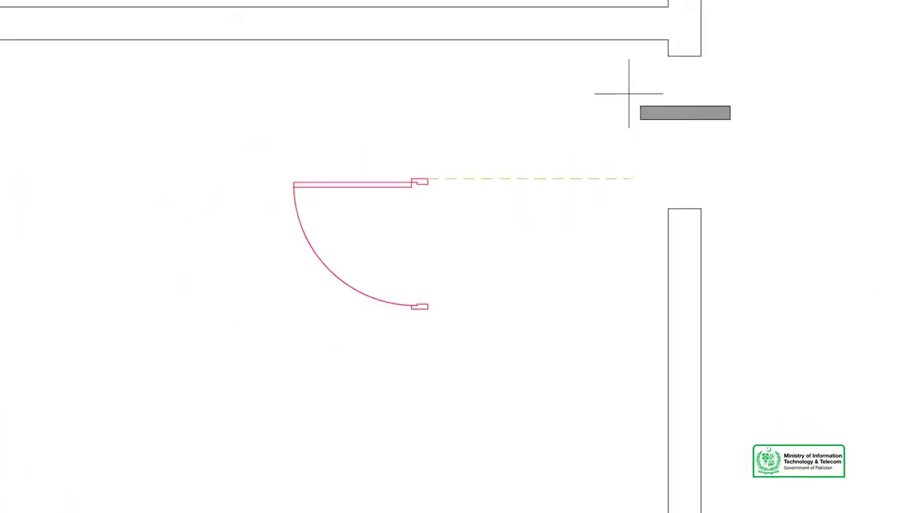
{"action": "left_click", "coordinate": [684, 55]}
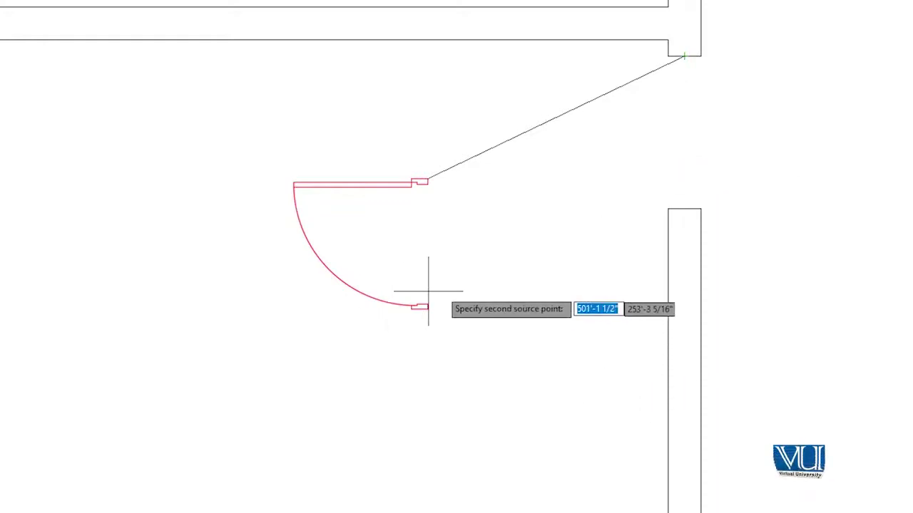
{"action": "scroll", "coordinate": [428, 291], "scroll_direction": "up", "scroll_amount": 2}
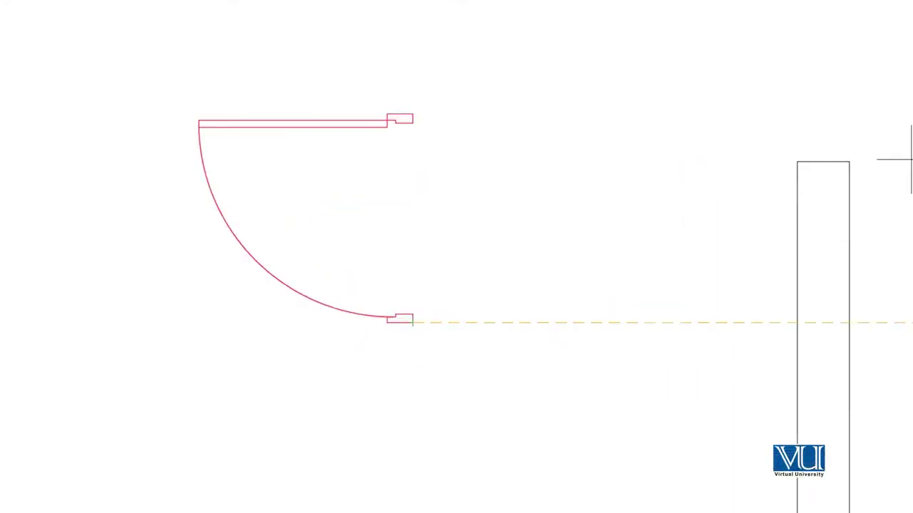
{"action": "left_click", "coordinate": [823, 163]}
{"action": "key", "text": "Return"}
{"action": "left_click", "coordinate": [703, 303]}
Step: Pan and zoom the plan to bring the room with the L-shaped wall into view
{"action": "scroll", "coordinate": [660, 259], "scroll_direction": "down", "scroll_amount": 3}
{"action": "middle_click_drag", "start_coordinate": [660, 259], "coordinate": [102, 279]}
{"action": "scroll", "coordinate": [95, 269], "scroll_direction": "down", "scroll_amount": 1}
{"action": "middle_click_drag", "start_coordinate": [196, 333], "coordinate": [163, 350]}
{"action": "scroll", "coordinate": [356, 143], "scroll_direction": "down", "scroll_amount": 2}
{"action": "scroll", "coordinate": [363, 143], "scroll_direction": "up", "scroll_amount": 4}
{"action": "middle_click_drag", "start_coordinate": [367, 147], "coordinate": [323, 239]}
{"action": "middle_click_drag", "start_coordinate": [294, 203], "coordinate": [332, 262]}
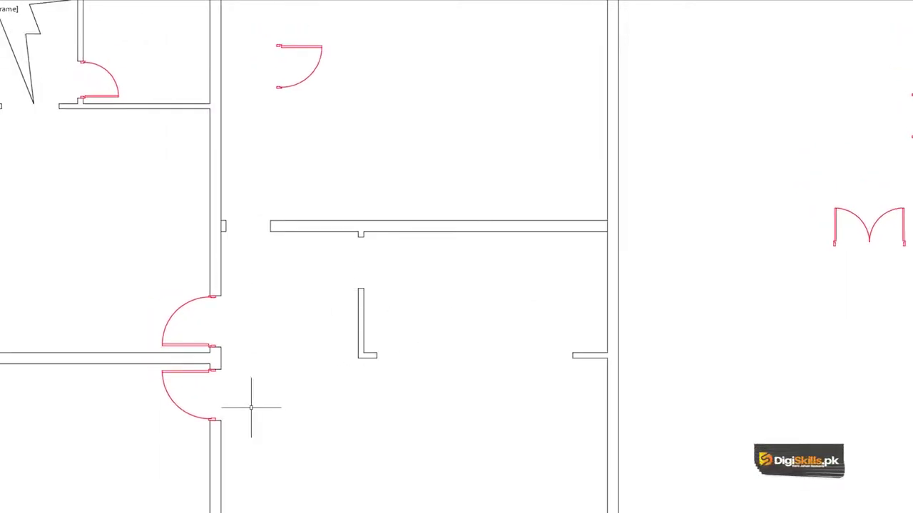
Step: Window-select the single red door next to the double door area
{"action": "middle_click_drag", "start_coordinate": [251, 408], "coordinate": [266, 385]}
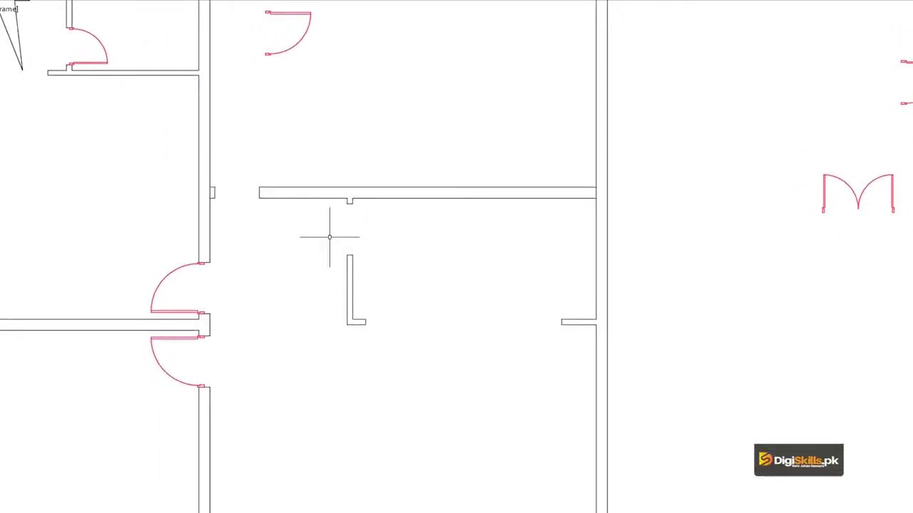
{"action": "scroll", "coordinate": [158, 256], "scroll_direction": "up", "scroll_amount": 1}
{"action": "middle_click_drag", "start_coordinate": [428, 214], "coordinate": [164, 257]}
{"action": "middle_click_drag", "start_coordinate": [641, 178], "coordinate": [442, 216]}
{"action": "left_click", "coordinate": [804, 18]}
{"action": "left_click", "coordinate": [699, 144]}
Step: Copy the door from its end point into the room with the L-shaped wall, with ortho turned off
{"action": "type", "text": "co"}
{"action": "key", "text": "Return"}
{"action": "left_click", "coordinate": [717, 68]}
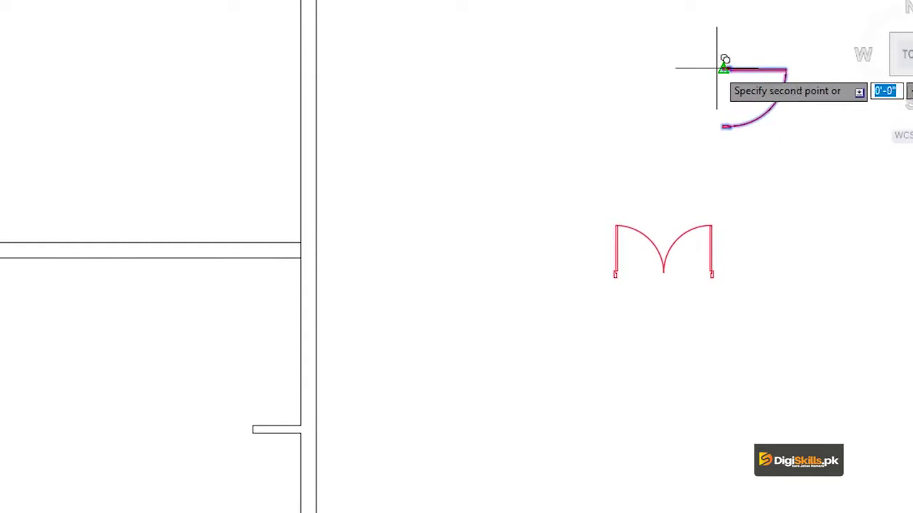
{"action": "scroll", "coordinate": [204, 326], "scroll_direction": "down", "scroll_amount": 2}
{"action": "middle_click_drag", "start_coordinate": [204, 326], "coordinate": [336, 347]}
{"action": "scroll", "coordinate": [225, 479], "scroll_direction": "up", "scroll_amount": 3}
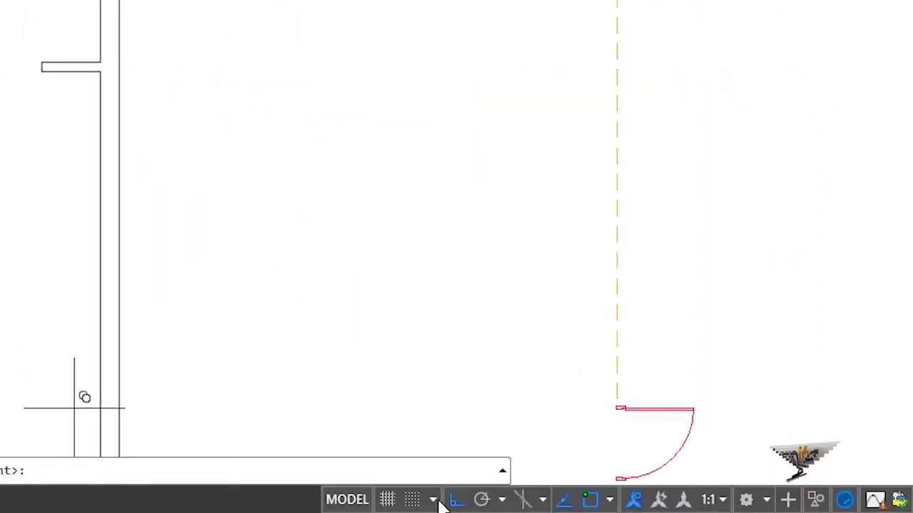
{"action": "left_click", "coordinate": [454, 499]}
{"action": "middle_click_drag", "start_coordinate": [82, 398], "coordinate": [331, 509]}
{"action": "middle_click_drag", "start_coordinate": [17, 59], "coordinate": [348, 55]}
{"action": "scroll", "coordinate": [397, 235], "scroll_direction": "up", "scroll_amount": 3}
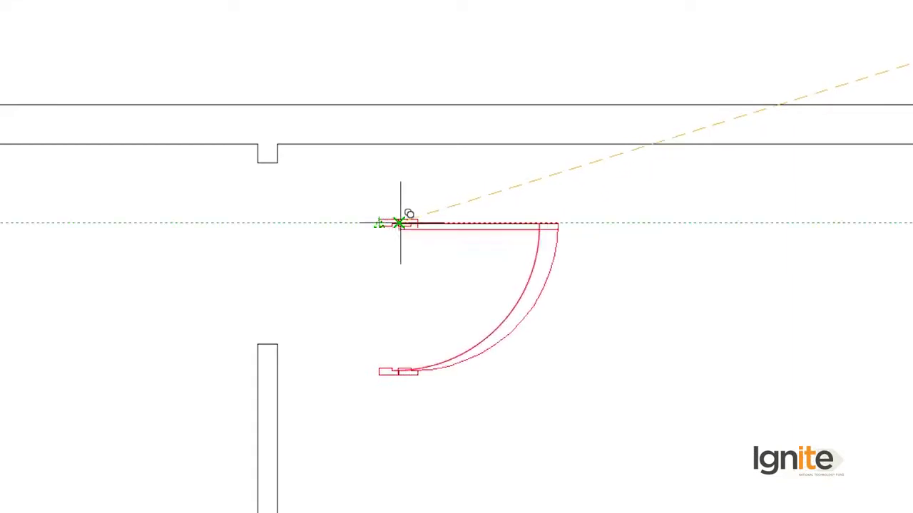
{"action": "left_click", "coordinate": [385, 221]}
{"action": "scroll", "coordinate": [385, 306], "scroll_direction": "up", "scroll_amount": 1}
{"action": "key", "text": "Escape"}
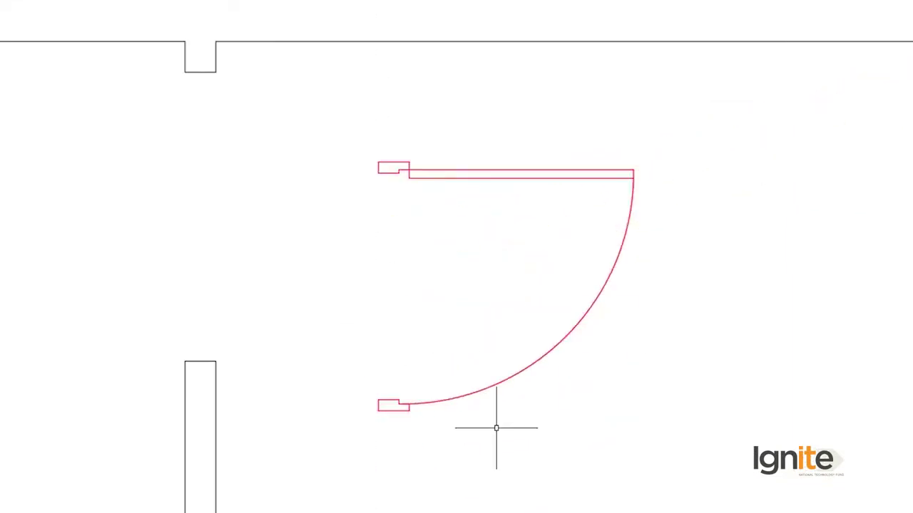
Step: Start an AL alignment of the copied door and match its first end to the wall corner
{"action": "middle_click_drag", "start_coordinate": [496, 428], "coordinate": [495, 373]}
{"action": "type", "text": "AL"}
{"action": "key", "text": "Return"}
{"action": "left_click", "coordinate": [382, 117]}
{"action": "left_click", "coordinate": [378, 117]}
{"action": "key", "text": "Return"}
{"action": "scroll", "coordinate": [377, 107], "scroll_direction": "up", "scroll_amount": 2}
{"action": "middle_click_drag", "start_coordinate": [397, 118], "coordinate": [517, 217]}
{"action": "left_click", "coordinate": [521, 221]}
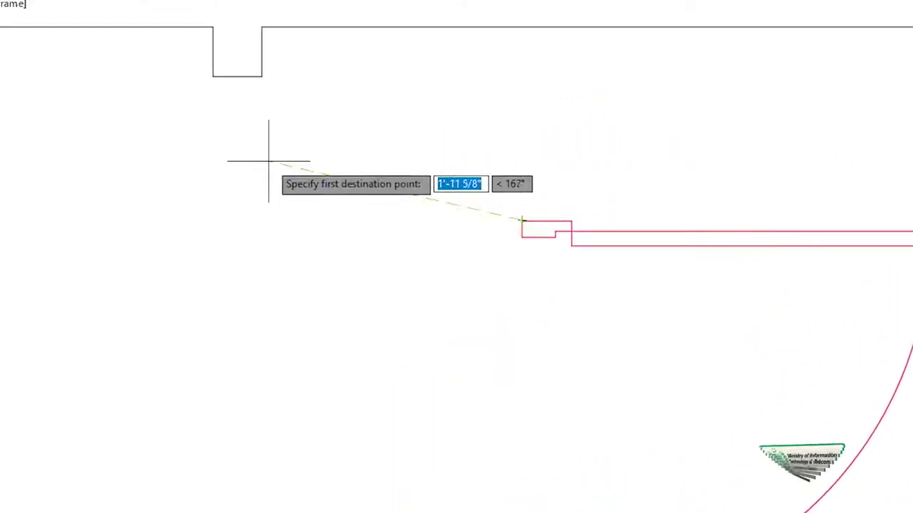
{"action": "left_click", "coordinate": [236, 75]}
Step: Match the door's other end to the second wall point and align it without scaling
{"action": "scroll", "coordinate": [236, 75], "scroll_direction": "down", "scroll_amount": 1}
{"action": "middle_click_drag", "start_coordinate": [478, 510], "coordinate": [464, 479]}
{"action": "scroll", "coordinate": [464, 480], "scroll_direction": "down", "scroll_amount": 1}
{"action": "left_click", "coordinate": [452, 440]}
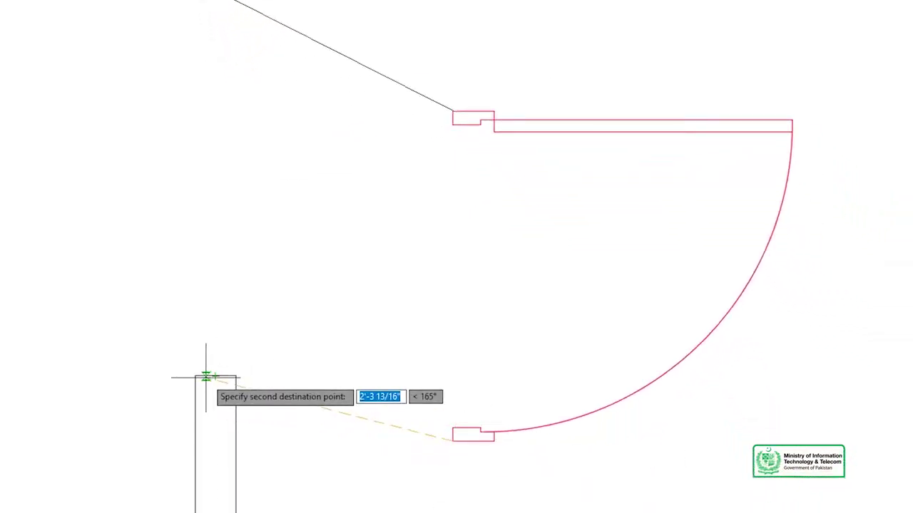
{"action": "left_click", "coordinate": [215, 377]}
{"action": "key", "text": "Return"}
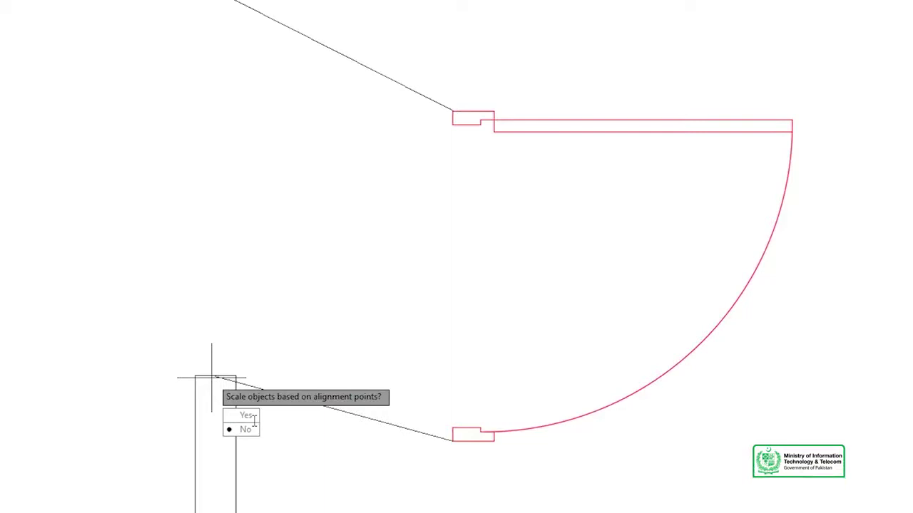
{"action": "key", "text": "Return"}
{"action": "scroll", "coordinate": [251, 376], "scroll_direction": "down", "scroll_amount": 3}
{"action": "scroll", "coordinate": [330, 378], "scroll_direction": "down", "scroll_amount": 2}
{"action": "middle_click_drag", "start_coordinate": [330, 378], "coordinate": [499, 427]}
{"action": "scroll", "coordinate": [260, 290], "scroll_direction": "down", "scroll_amount": 4}
{"action": "scroll", "coordinate": [320, 221], "scroll_direction": "up", "scroll_amount": 4}
{"action": "scroll", "coordinate": [320, 220], "scroll_direction": "up", "scroll_amount": 4}
{"action": "scroll", "coordinate": [330, 187], "scroll_direction": "down", "scroll_amount": 4}
{"action": "scroll", "coordinate": [329, 188], "scroll_direction": "down", "scroll_amount": 2}
{"action": "middle_click_drag", "start_coordinate": [331, 283], "coordinate": [320, 289]}
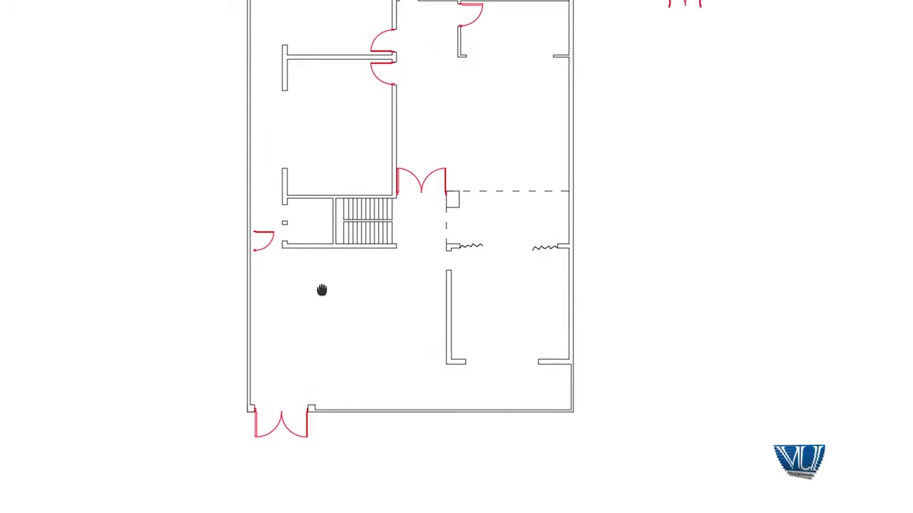
{"action": "scroll", "coordinate": [299, 246], "scroll_direction": "up", "scroll_amount": 2}
{"action": "scroll", "coordinate": [296, 246], "scroll_direction": "down", "scroll_amount": 2}
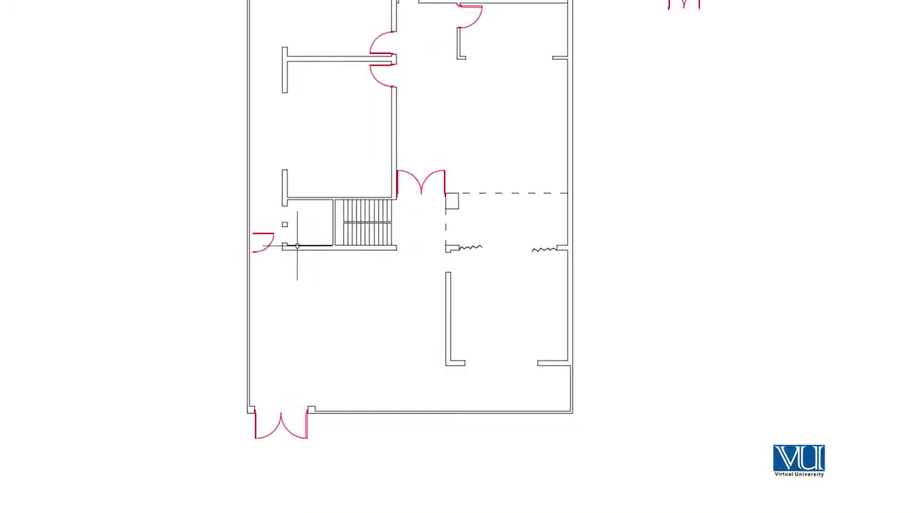
{"action": "middle_click_drag", "start_coordinate": [293, 246], "coordinate": [307, 292]}
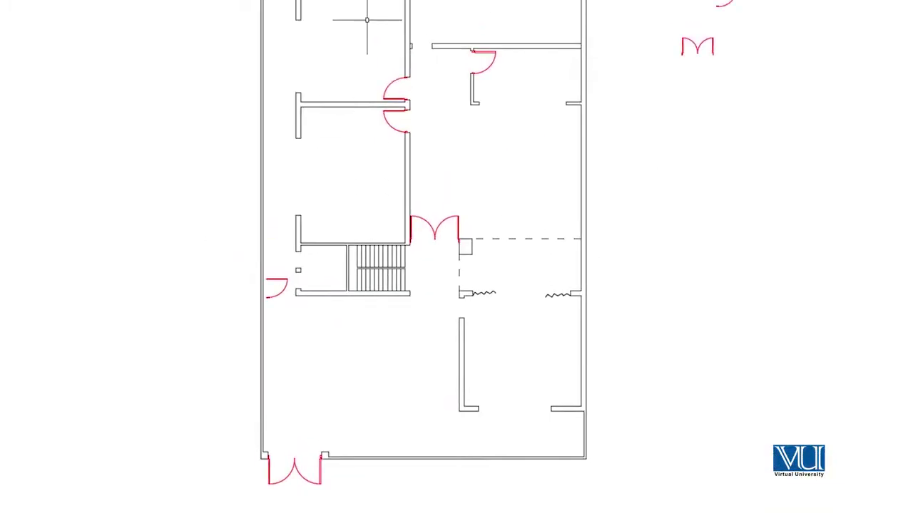
{"action": "scroll", "coordinate": [367, 19], "scroll_direction": "up", "scroll_amount": 2}
{"action": "middle_click_drag", "start_coordinate": [367, 19], "coordinate": [376, 64]}
{"action": "scroll", "coordinate": [376, 94], "scroll_direction": "up", "scroll_amount": 1}
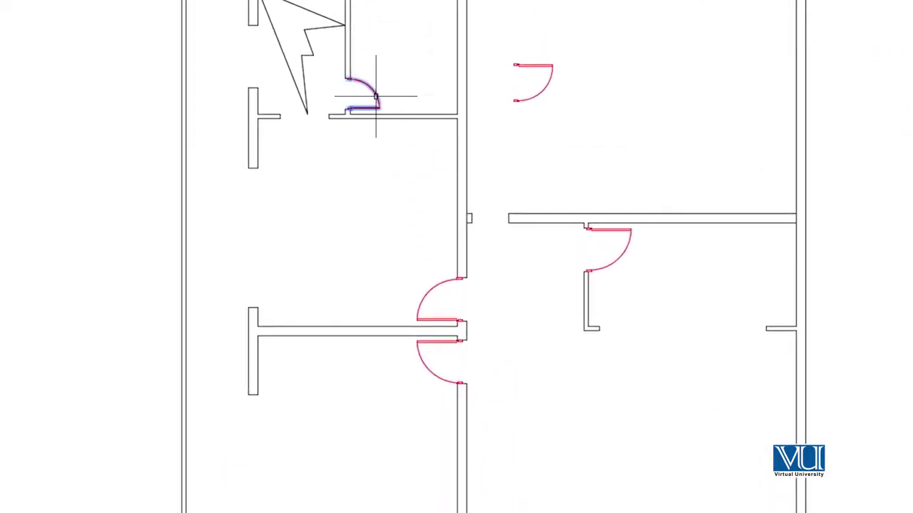
Step: Copy the upper-room door to a spot near the small opening by the stairs
{"action": "type", "text": "Co"}
{"action": "key", "text": "Return"}
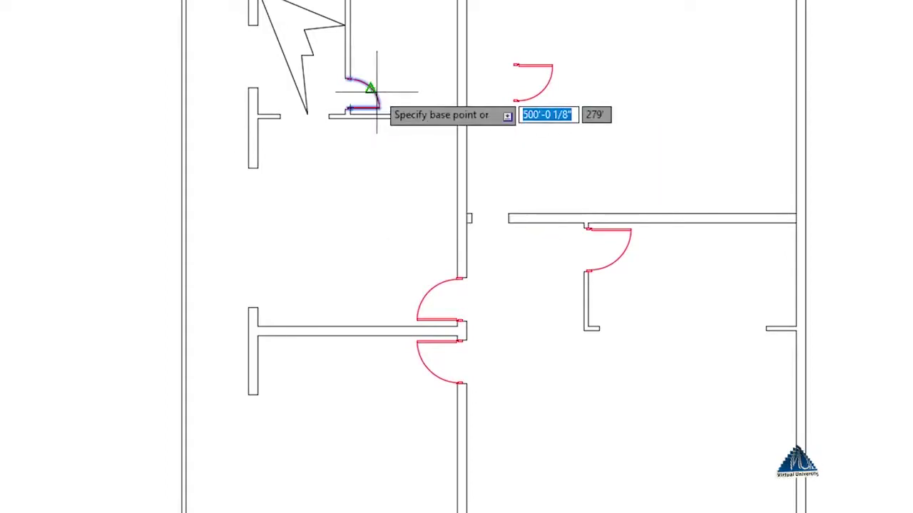
{"action": "left_click", "coordinate": [361, 81]}
{"action": "middle_click_drag", "start_coordinate": [315, 505], "coordinate": [434, 143]}
{"action": "scroll", "coordinate": [400, 347], "scroll_direction": "up", "scroll_amount": 2}
{"action": "scroll", "coordinate": [375, 299], "scroll_direction": "up", "scroll_amount": 1}
{"action": "scroll", "coordinate": [410, 253], "scroll_direction": "up", "scroll_amount": 4}
{"action": "left_click", "coordinate": [396, 227]}
{"action": "key", "text": "Escape"}
Step: Align the door copy to the stair opening's points, scaling it to fit
{"action": "key", "text": "Return"}
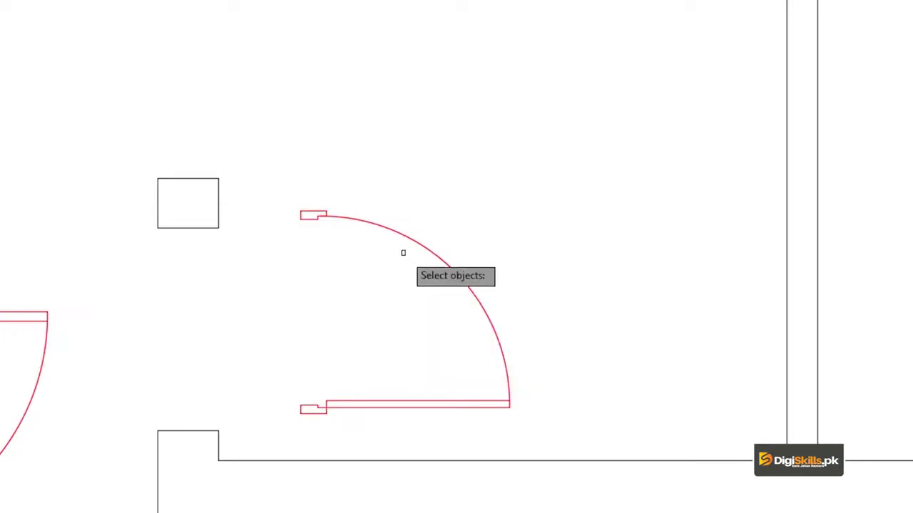
{"action": "left_click", "coordinate": [333, 218]}
{"action": "key", "text": "Return"}
{"action": "scroll", "coordinate": [290, 205], "scroll_direction": "up", "scroll_amount": 3}
{"action": "left_click", "coordinate": [290, 206]}
{"action": "middle_click_drag", "start_coordinate": [290, 205], "coordinate": [400, 134]}
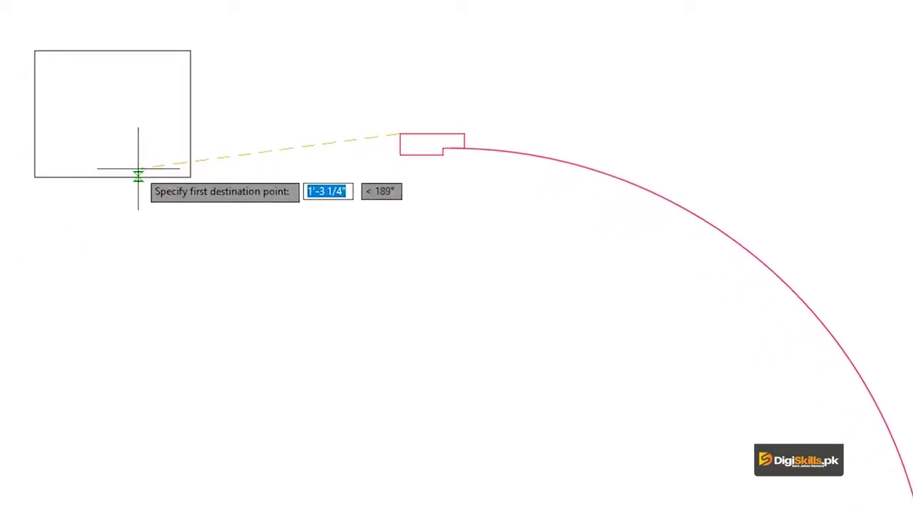
{"action": "left_click", "coordinate": [112, 177]}
{"action": "scroll", "coordinate": [254, 346], "scroll_direction": "up", "scroll_amount": 5}
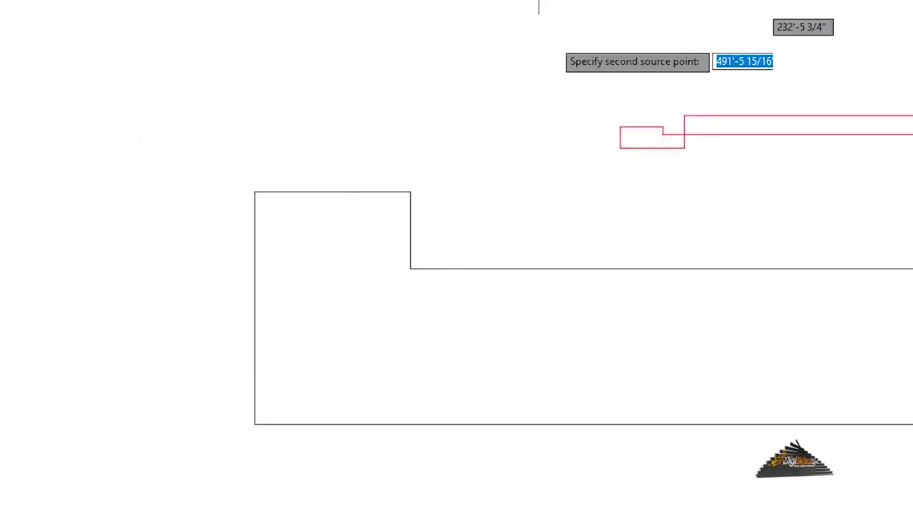
{"action": "left_click", "coordinate": [619, 148]}
{"action": "left_click", "coordinate": [333, 191]}
{"action": "key", "text": "Return"}
{"action": "left_click", "coordinate": [360, 239]}
Step: Pan and zoom to recentre the floor plan around the lower doors
{"action": "scroll", "coordinate": [428, 214], "scroll_direction": "down", "scroll_amount": 3}
{"action": "scroll", "coordinate": [556, 116], "scroll_direction": "down", "scroll_amount": 2}
{"action": "scroll", "coordinate": [510, 133], "scroll_direction": "down", "scroll_amount": 2}
{"action": "middle_click_drag", "start_coordinate": [510, 133], "coordinate": [409, 188]}
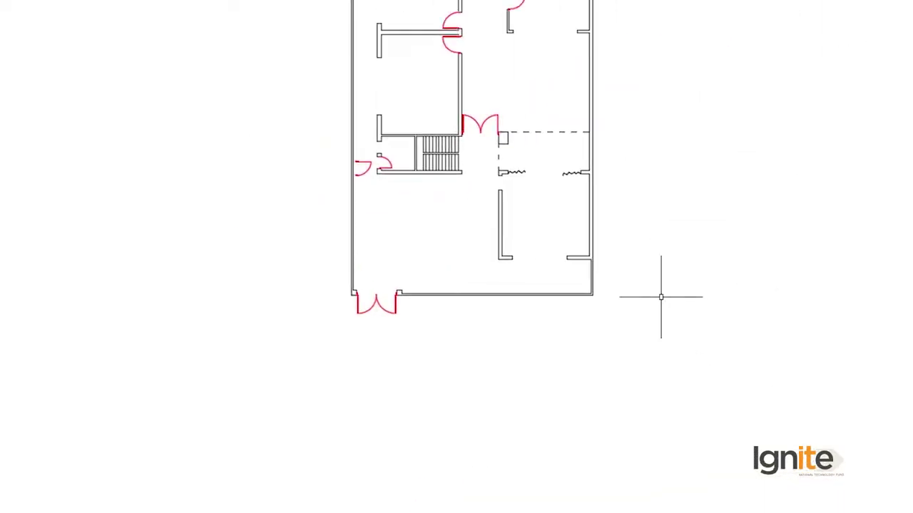
{"action": "middle_click_drag", "start_coordinate": [478, 219], "coordinate": [524, 356]}
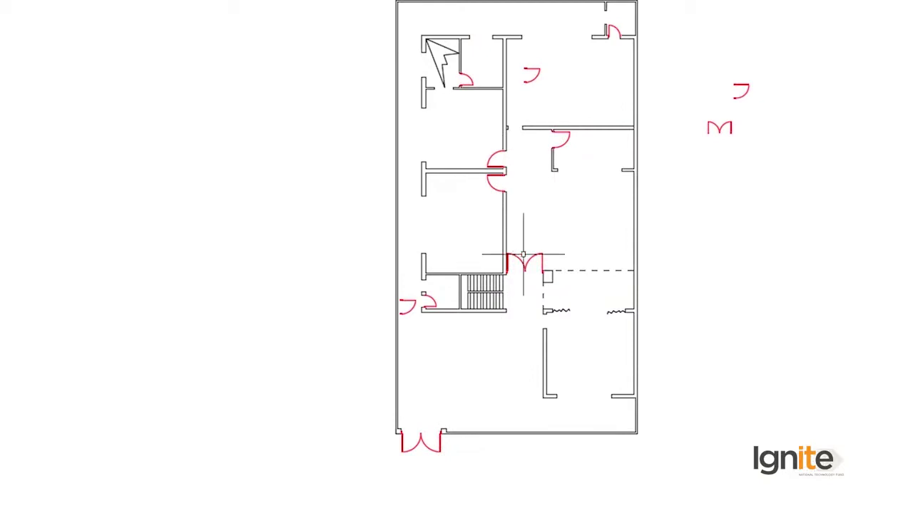
{"action": "scroll", "coordinate": [547, 176], "scroll_direction": "up", "scroll_amount": 2}
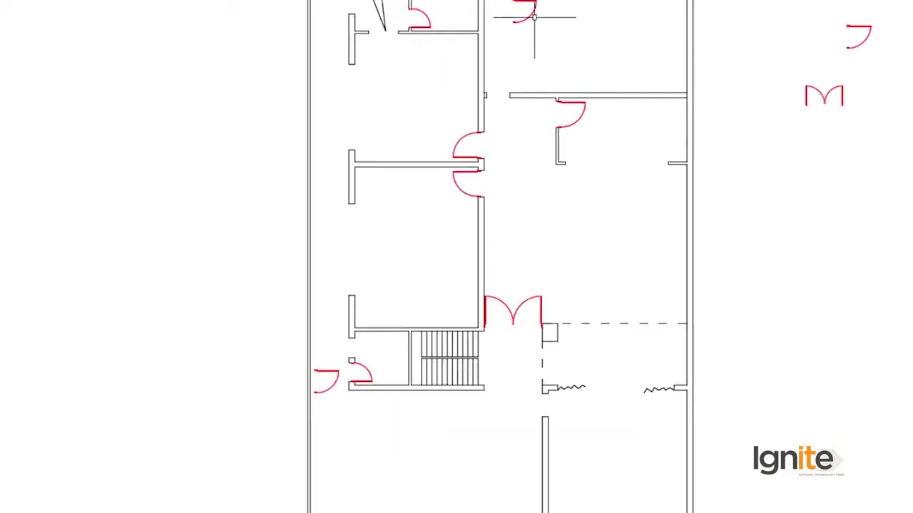
{"action": "middle_click_drag", "start_coordinate": [544, 201], "coordinate": [544, 151]}
{"action": "scroll", "coordinate": [546, 413], "scroll_direction": "up", "scroll_amount": 2}
{"action": "middle_click_drag", "start_coordinate": [546, 392], "coordinate": [572, 423]}
{"action": "scroll", "coordinate": [571, 423], "scroll_direction": "up", "scroll_amount": 2}
{"action": "scroll", "coordinate": [576, 427], "scroll_direction": "down", "scroll_amount": 2}
{"action": "scroll", "coordinate": [567, 435], "scroll_direction": "down", "scroll_amount": 2}
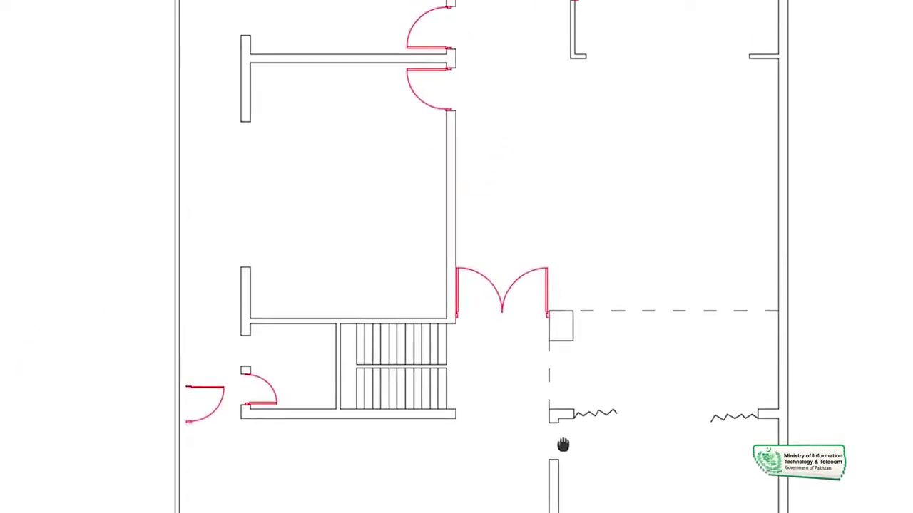
{"action": "scroll", "coordinate": [557, 436], "scroll_direction": "down", "scroll_amount": 1}
{"action": "middle_click_drag", "start_coordinate": [559, 426], "coordinate": [549, 317]}
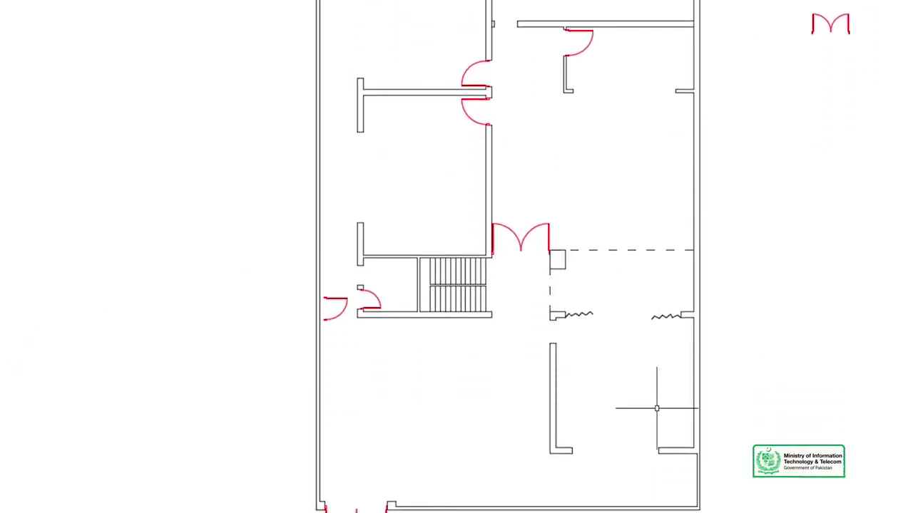
{"action": "scroll", "coordinate": [591, 259], "scroll_direction": "up", "scroll_amount": 2}
{"action": "scroll", "coordinate": [546, 101], "scroll_direction": "up", "scroll_amount": 1}
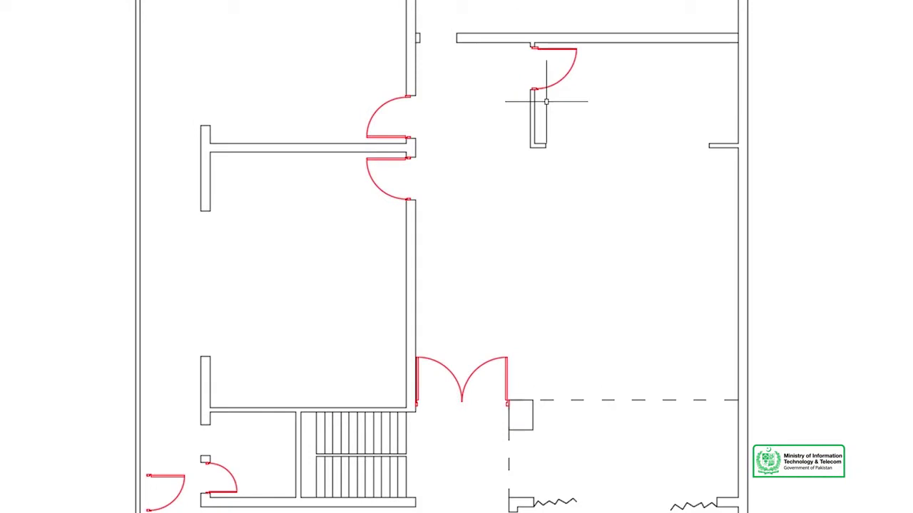
Step: Copy the upper-right room's door down beside the zigzag wall
{"action": "left_click", "coordinate": [578, 41]}
{"action": "key", "text": "Escape"}
{"action": "type", "text": "o"}
{"action": "key", "text": "Return"}
{"action": "left_click", "coordinate": [556, 48]}
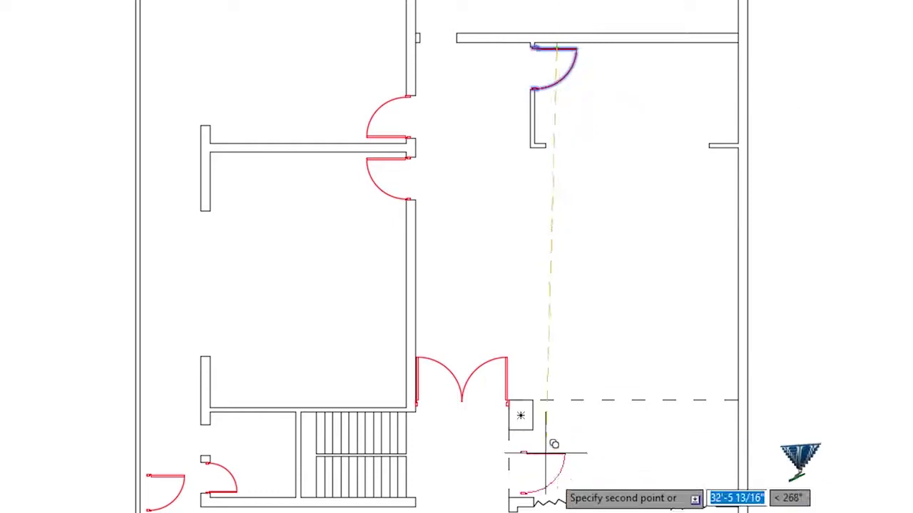
{"action": "middle_click_drag", "start_coordinate": [549, 438], "coordinate": [591, 193]}
{"action": "scroll", "coordinate": [591, 193], "scroll_direction": "up", "scroll_amount": 5}
{"action": "left_click", "coordinate": [650, 137]}
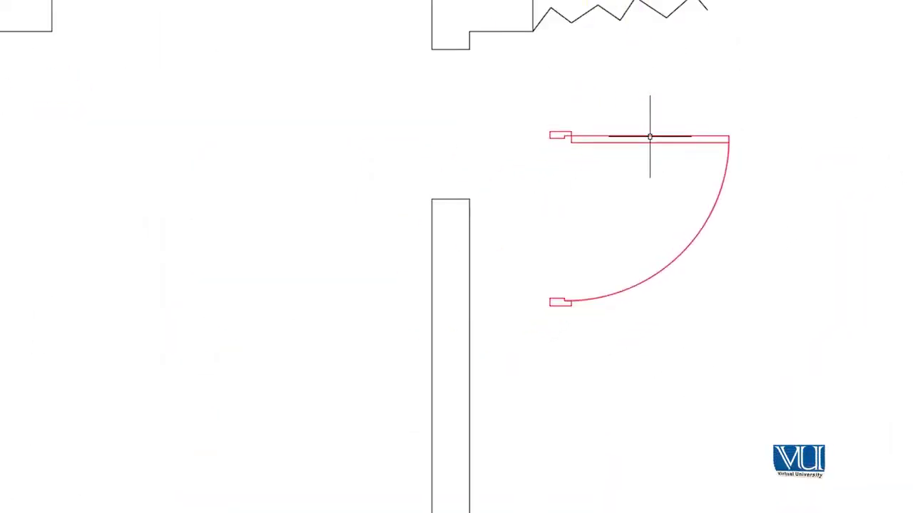
Step: Align the door copy to the zigzag-wall opening, matching its corners to the wall end and rectangle corner
{"action": "type", "text": "Ar"}
{"action": "key", "text": "Return"}
{"action": "left_click", "coordinate": [581, 135]}
{"action": "left_click", "coordinate": [576, 136]}
{"action": "key", "text": "Return"}
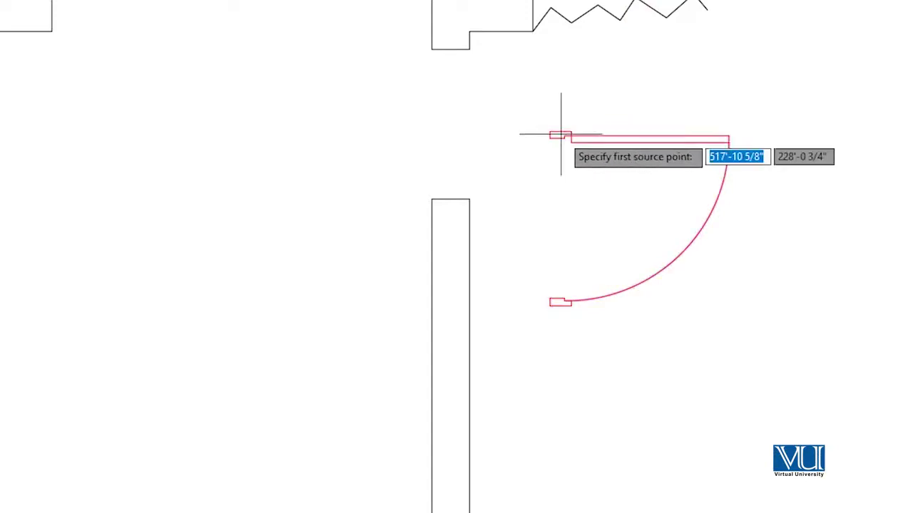
{"action": "left_click", "coordinate": [552, 129]}
{"action": "scroll", "coordinate": [364, 106], "scroll_direction": "down", "scroll_amount": 2}
{"action": "left_click", "coordinate": [353, 119]}
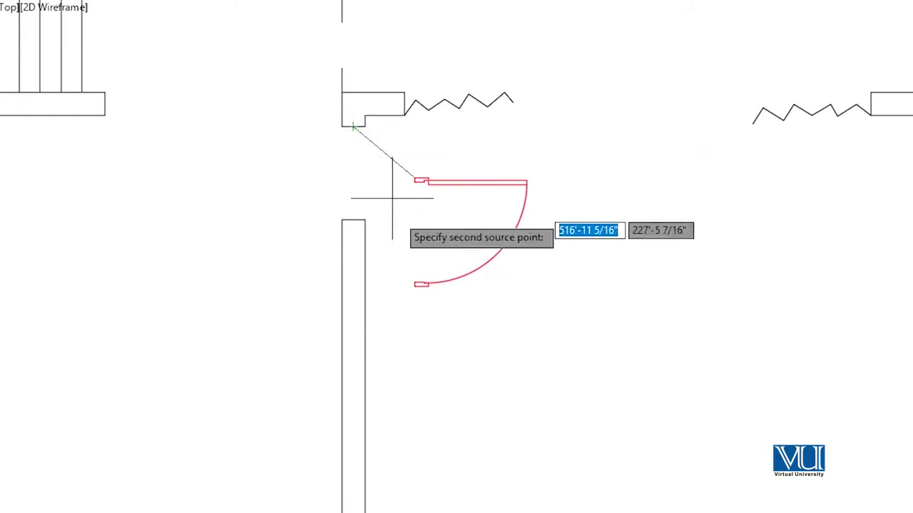
{"action": "scroll", "coordinate": [378, 204], "scroll_direction": "up", "scroll_amount": 5}
{"action": "left_click", "coordinate": [537, 89]}
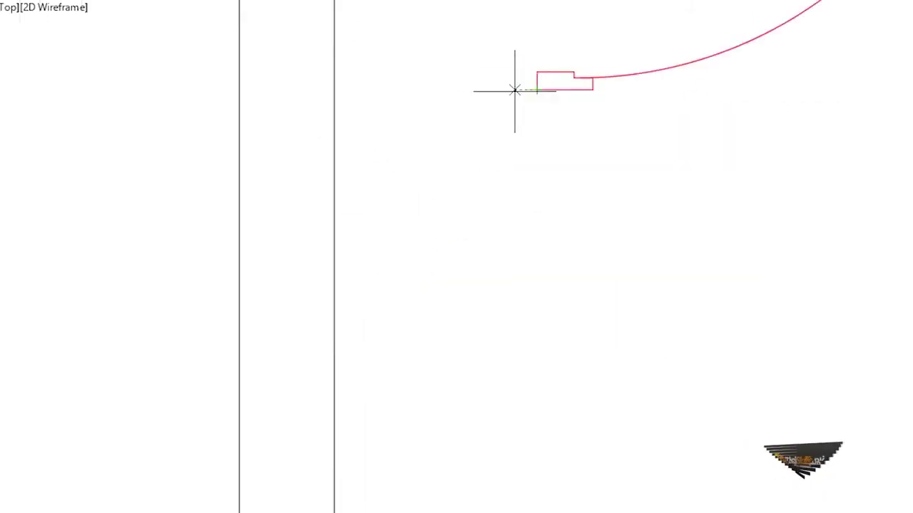
{"action": "middle_click_drag", "start_coordinate": [389, 413], "coordinate": [597, 350]}
{"action": "left_click", "coordinate": [493, 181]}
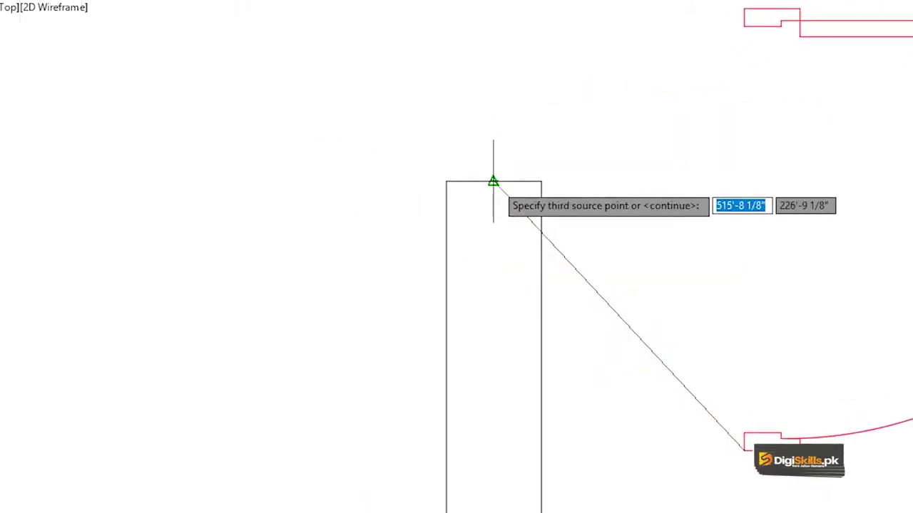
{"action": "key", "text": "Return"}
{"action": "key", "text": "Return"}
Step: Open the Layer Properties Manager and recentre the floor plan
{"action": "scroll", "coordinate": [501, 183], "scroll_direction": "down", "scroll_amount": 3}
{"action": "scroll", "coordinate": [534, 240], "scroll_direction": "down", "scroll_amount": 2}
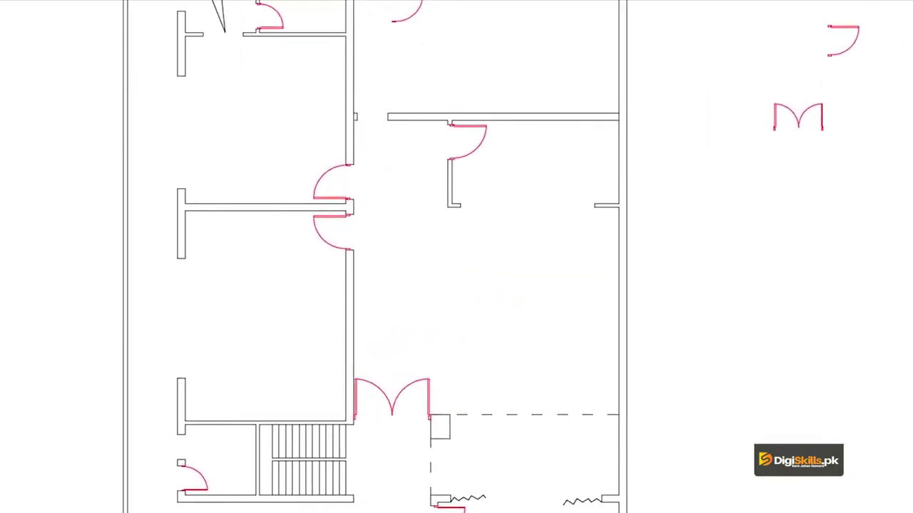
{"action": "left_click", "coordinate": [388, 197]}
{"action": "left_click", "coordinate": [396, 207]}
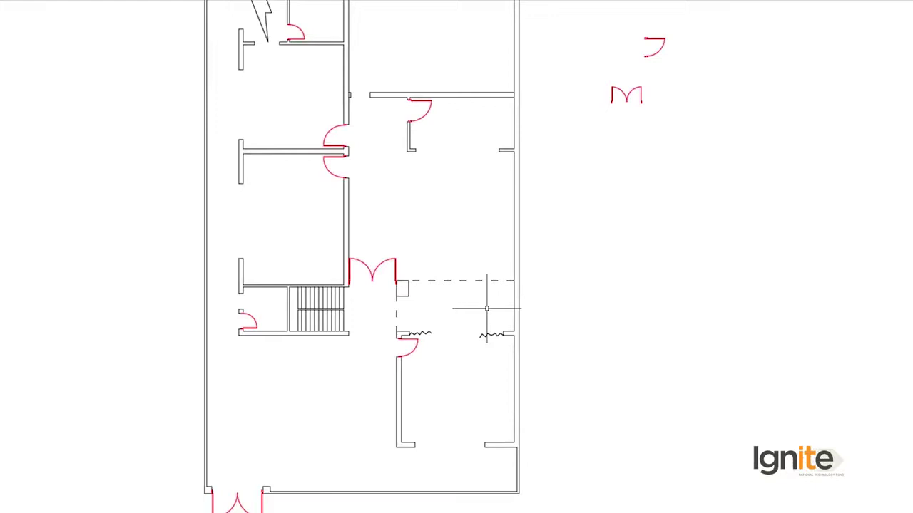
{"action": "middle_click_drag", "start_coordinate": [330, 284], "coordinate": [503, 332]}
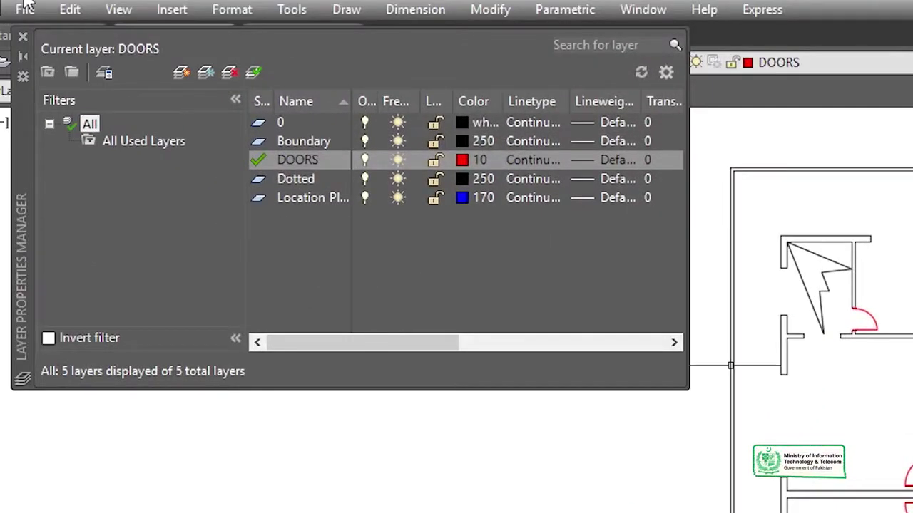
Step: Add a WINDOWS layer in blue colour 170, make it current, and close the manager
{"action": "left_click", "coordinate": [180, 77]}
{"action": "type", "text": "wINDOWS"}
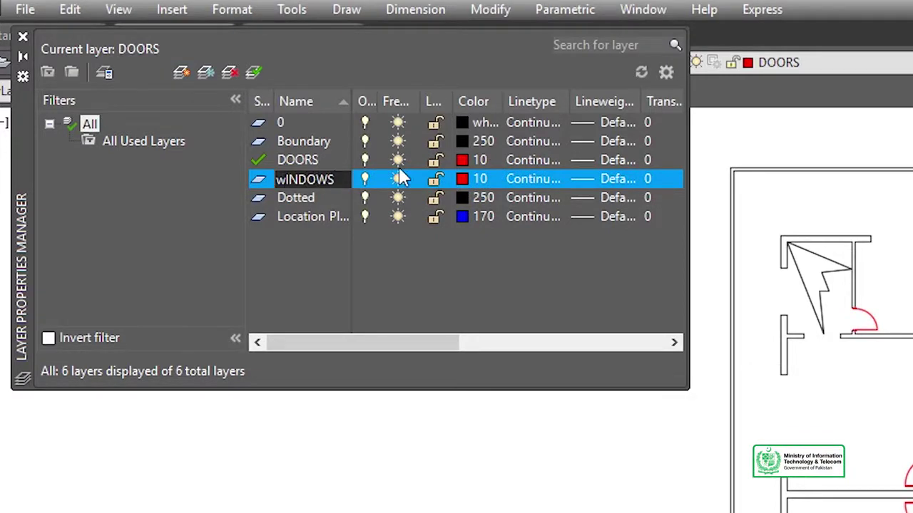
{"action": "key", "text": "BackSpace"}
{"action": "type", "text": "W"}
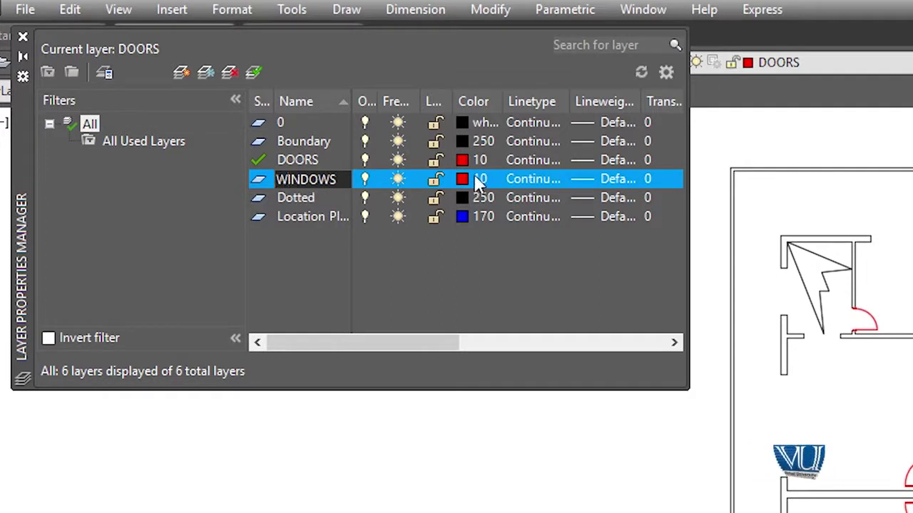
{"action": "left_click", "coordinate": [463, 179]}
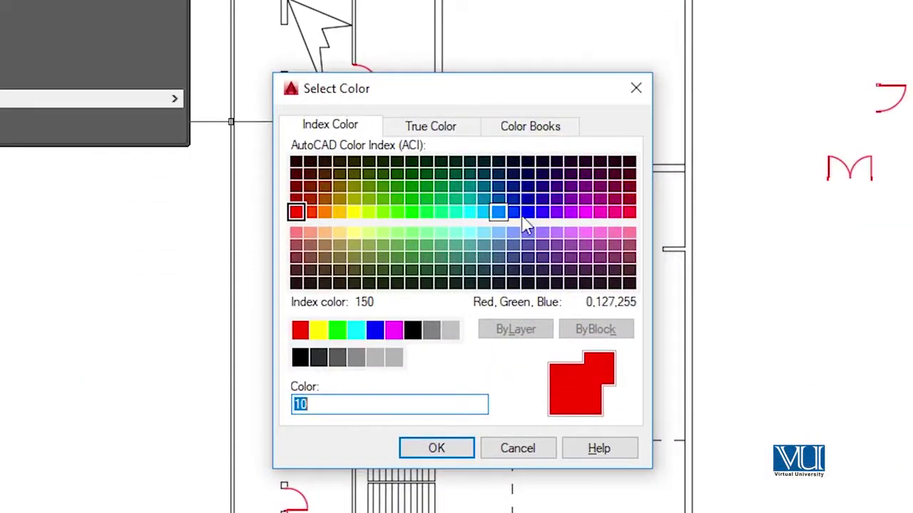
{"action": "left_click", "coordinate": [528, 212]}
{"action": "left_click", "coordinate": [465, 452]}
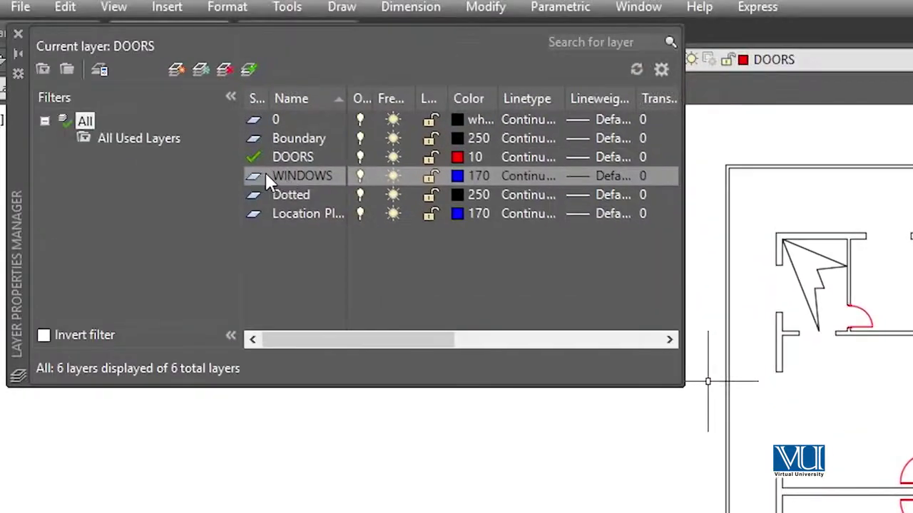
{"action": "left_click", "coordinate": [256, 171]}
{"action": "double_click", "coordinate": [256, 171]}
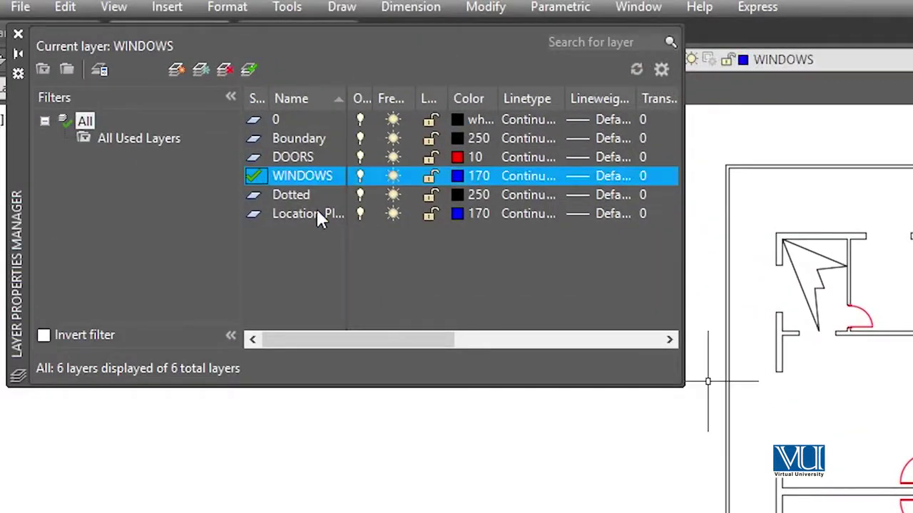
{"action": "left_click", "coordinate": [18, 35]}
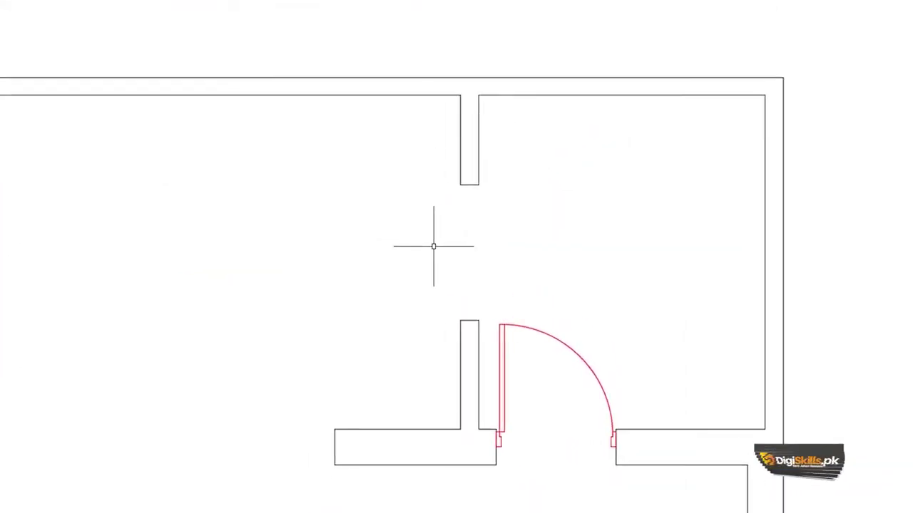
Step: Draw the first window rectangle at the wall opening using the RE rectangle command
{"action": "type", "text": "REC"}
{"action": "key", "text": "Return"}
{"action": "left_click", "coordinate": [449, 157]}
{"action": "left_click", "coordinate": [482, 406]}
Step: Draw the long window across the wall opening and the window in the top wall gap
{"action": "key", "text": "Return"}
{"action": "scroll", "coordinate": [132, 245], "scroll_direction": "down", "scroll_amount": 3}
{"action": "scroll", "coordinate": [195, 204], "scroll_direction": "up", "scroll_amount": 2}
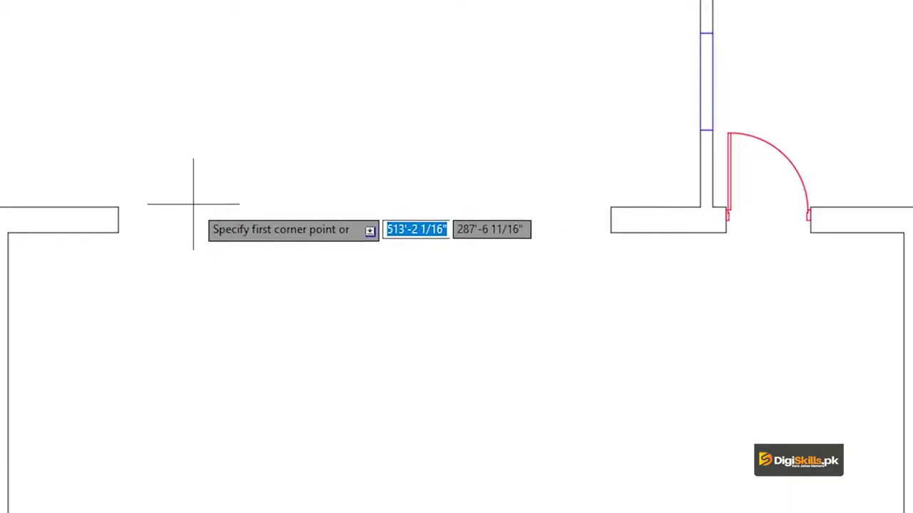
{"action": "left_click", "coordinate": [119, 206]}
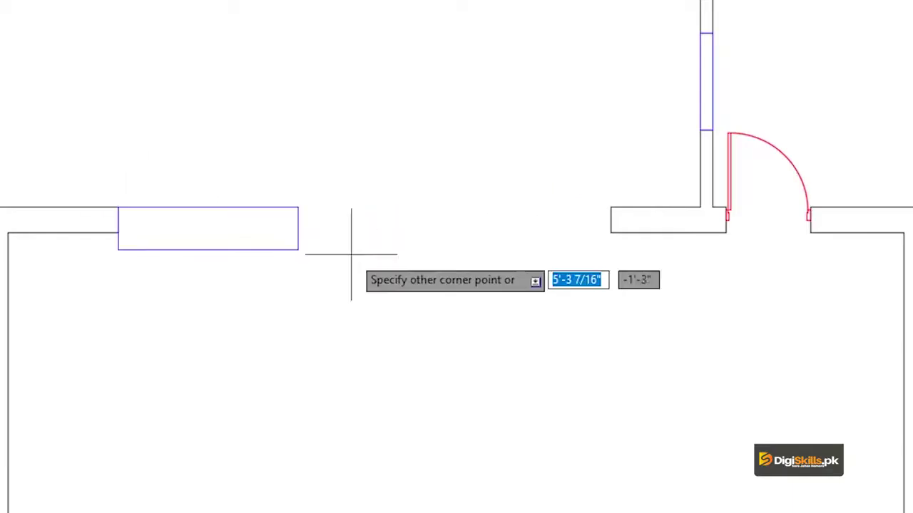
{"action": "left_click", "coordinate": [610, 232]}
{"action": "key", "text": "Return"}
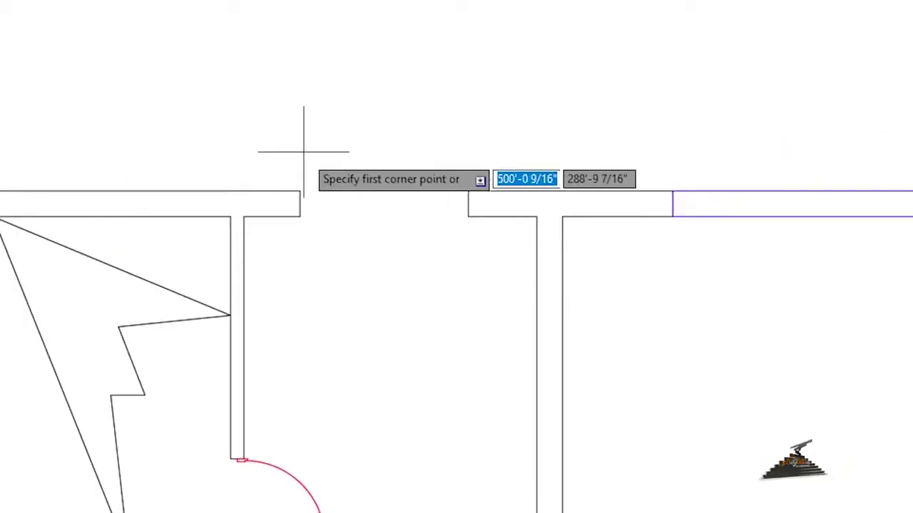
{"action": "left_click", "coordinate": [300, 191]}
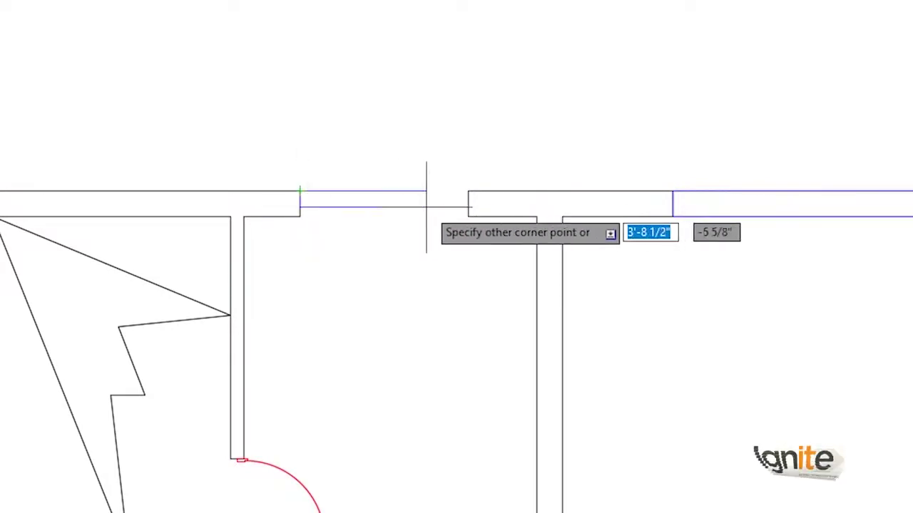
{"action": "left_click", "coordinate": [467, 216]}
Step: Move to the zigzag-marked room and begin a window rectangle in its top wall
{"action": "middle_click_drag", "start_coordinate": [421, 302], "coordinate": [418, 269]}
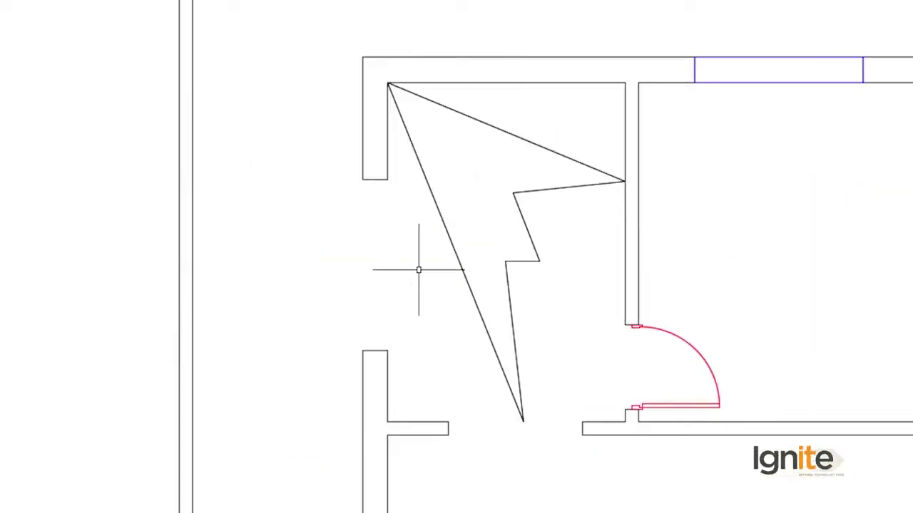
{"action": "key", "text": "Return"}
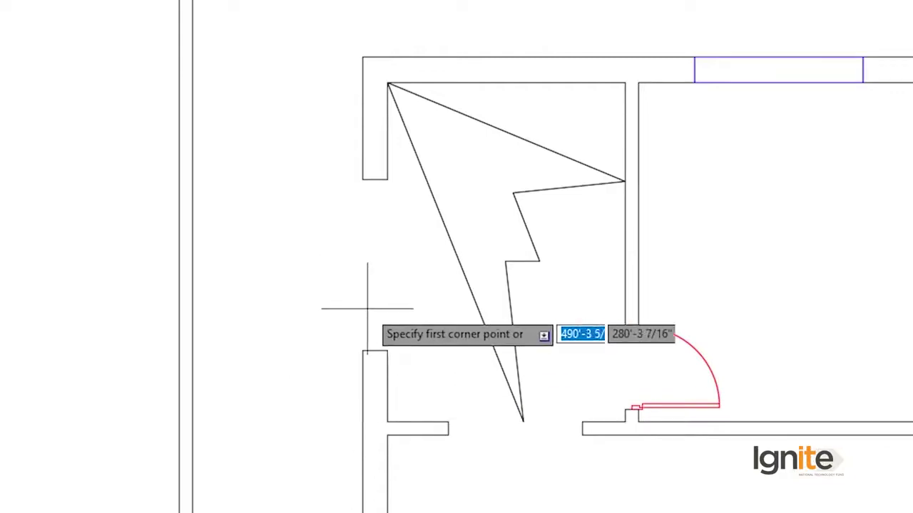
{"action": "left_click", "coordinate": [437, 206]}
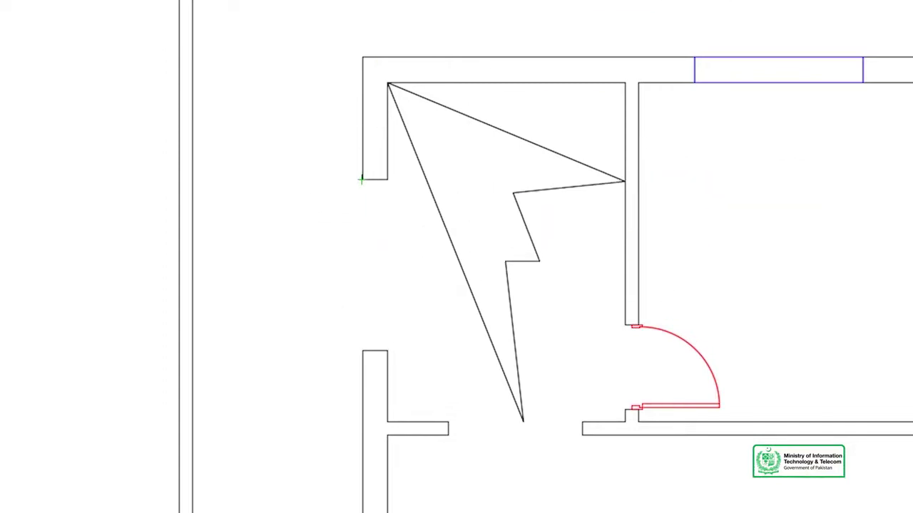
{"action": "scroll", "coordinate": [364, 228], "scroll_direction": "up", "scroll_amount": 3}
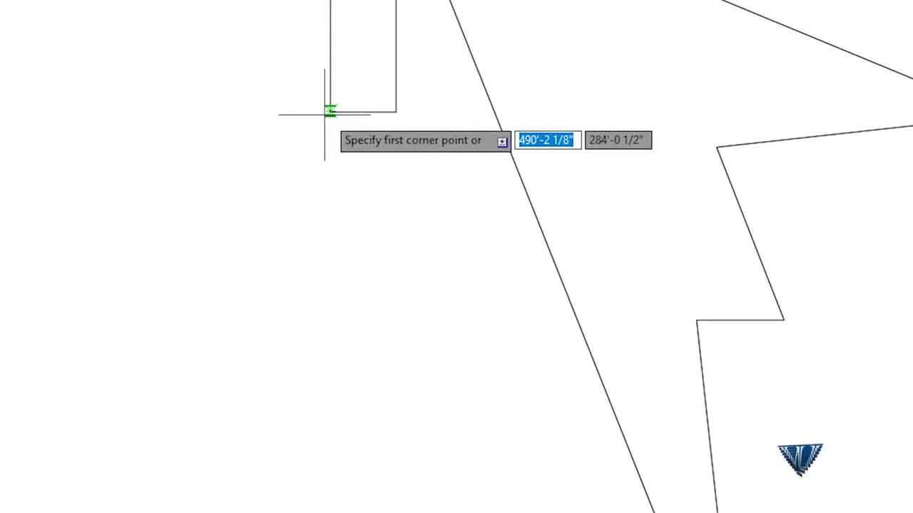
Step: Draw a window rectangle in the left wall opening
{"action": "left_click", "coordinate": [330, 111]}
{"action": "scroll", "coordinate": [371, 250], "scroll_direction": "down", "scroll_amount": 1}
{"action": "scroll", "coordinate": [412, 322], "scroll_direction": "up", "scroll_amount": 1}
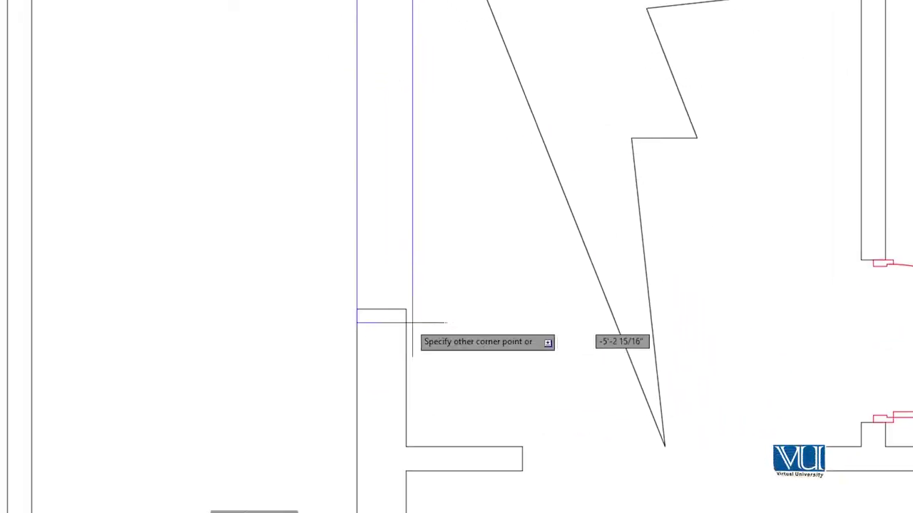
{"action": "scroll", "coordinate": [402, 306], "scroll_direction": "down", "scroll_amount": 1}
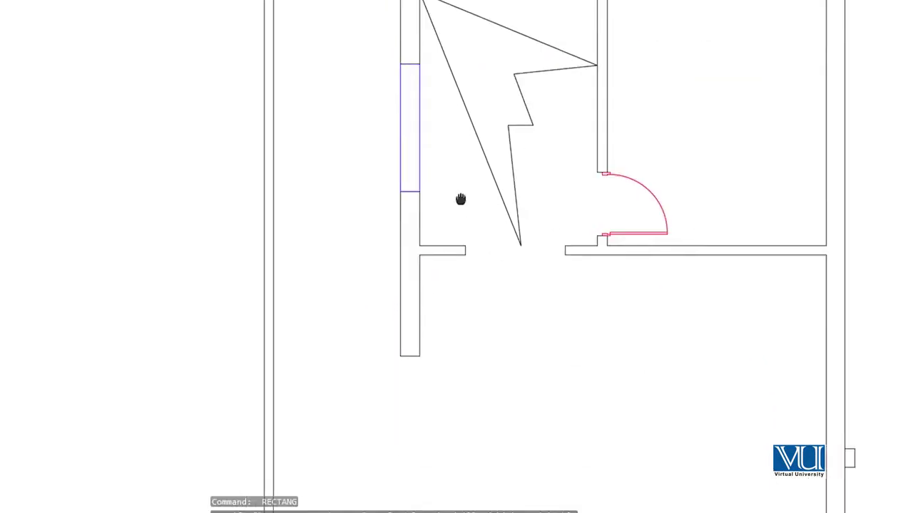
{"action": "scroll", "coordinate": [461, 200], "scroll_direction": "down", "scroll_amount": 1}
{"action": "scroll", "coordinate": [532, 120], "scroll_direction": "up", "scroll_amount": 2}
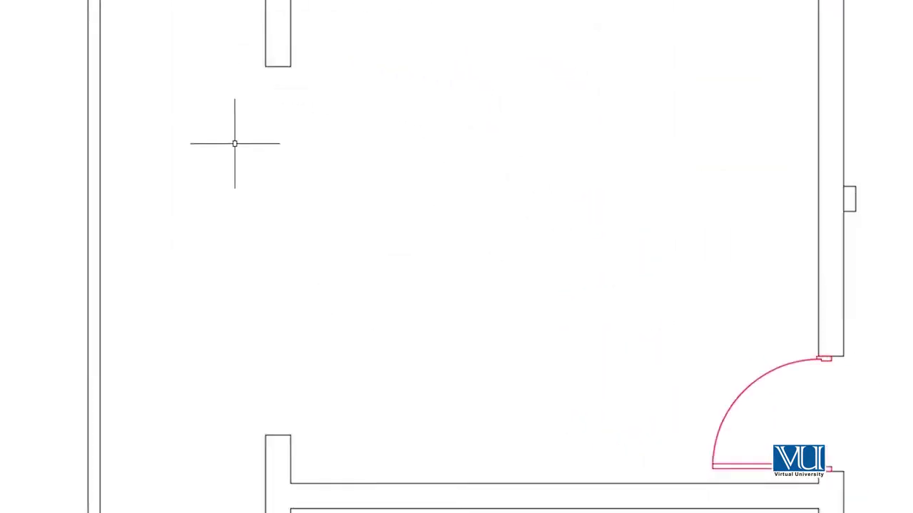
{"action": "left_click", "coordinate": [249, 64]}
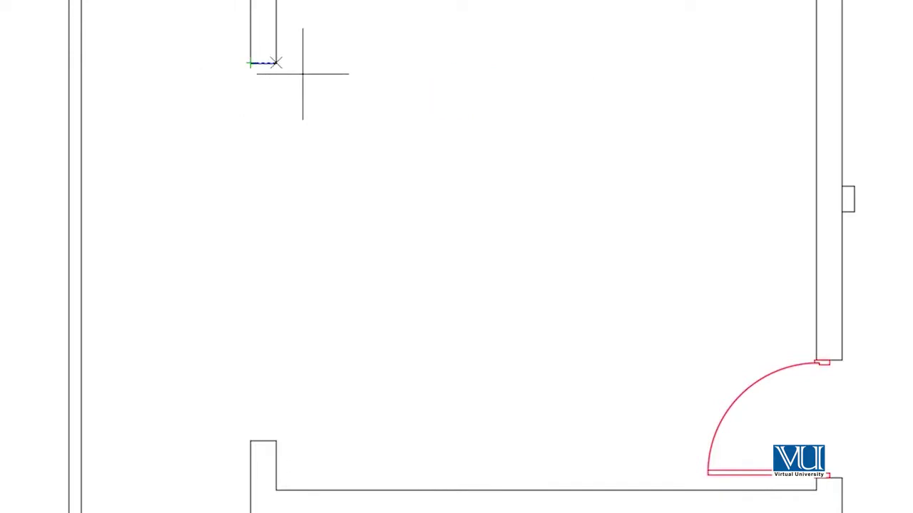
{"action": "left_click", "coordinate": [276, 441]}
Step: Draw a second window rectangle along the left exterior wall
{"action": "type", "text": "EC"}
{"action": "key", "text": "Return"}
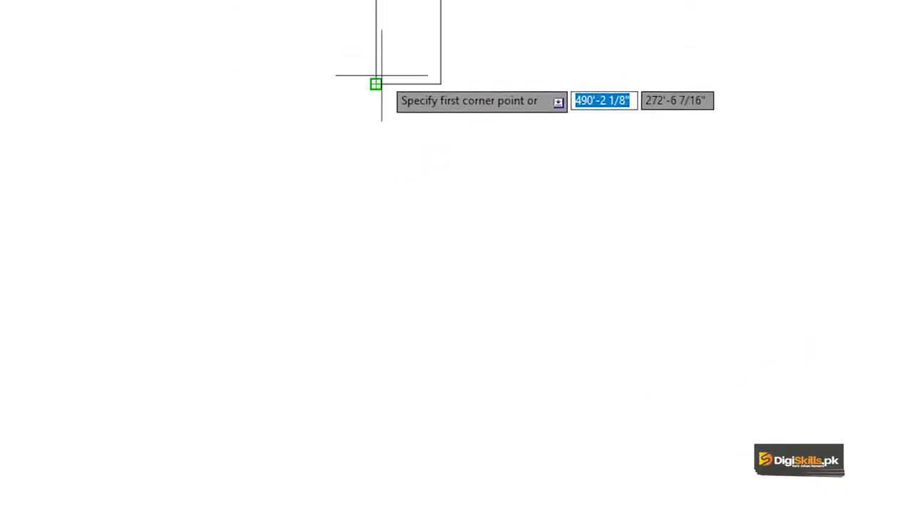
{"action": "left_click", "coordinate": [376, 84]}
{"action": "middle_click_drag", "start_coordinate": [428, 489], "coordinate": [475, 224]}
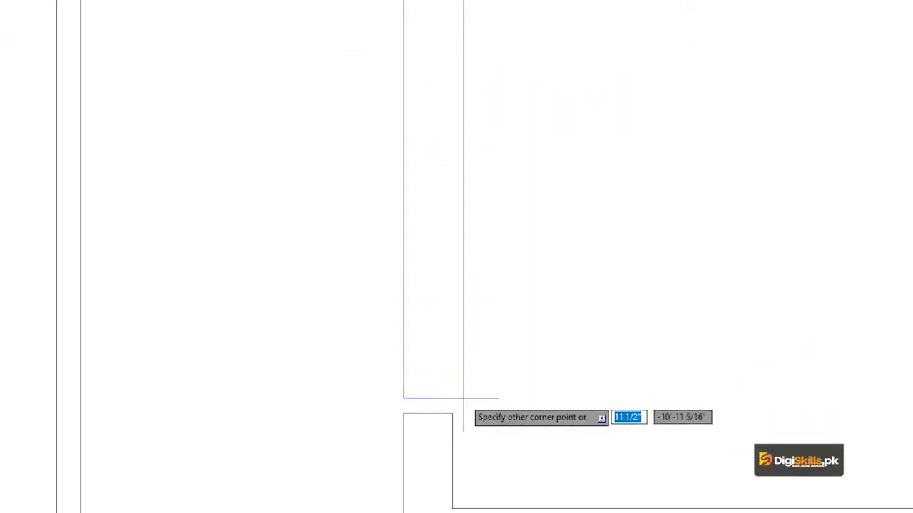
{"action": "left_click", "coordinate": [452, 413]}
{"action": "scroll", "coordinate": [463, 435], "scroll_direction": "down", "scroll_amount": 3}
{"action": "scroll", "coordinate": [387, 155], "scroll_direction": "up", "scroll_amount": 1}
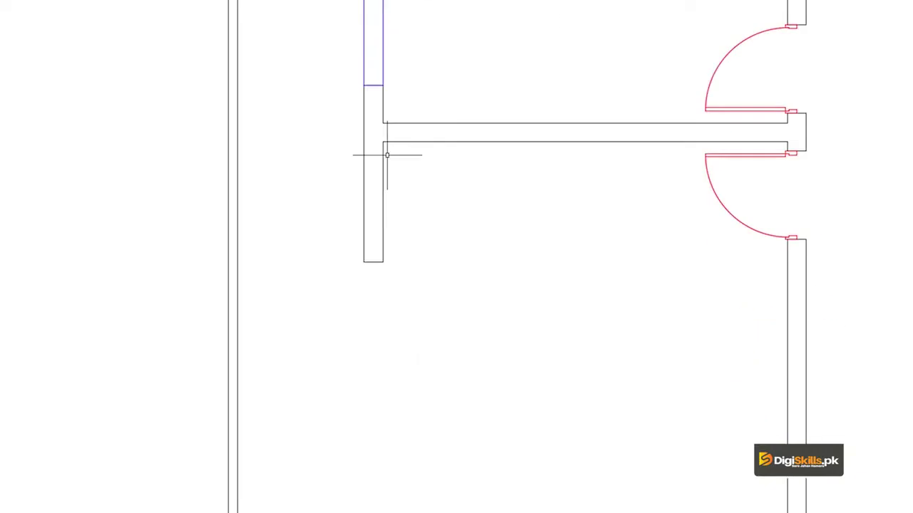
{"action": "scroll", "coordinate": [428, 256], "scroll_direction": "down", "scroll_amount": 2}
Step: Add a narrow window rectangle along the same wall
{"action": "key", "text": "Return"}
{"action": "scroll", "coordinate": [373, 153], "scroll_direction": "up", "scroll_amount": 2}
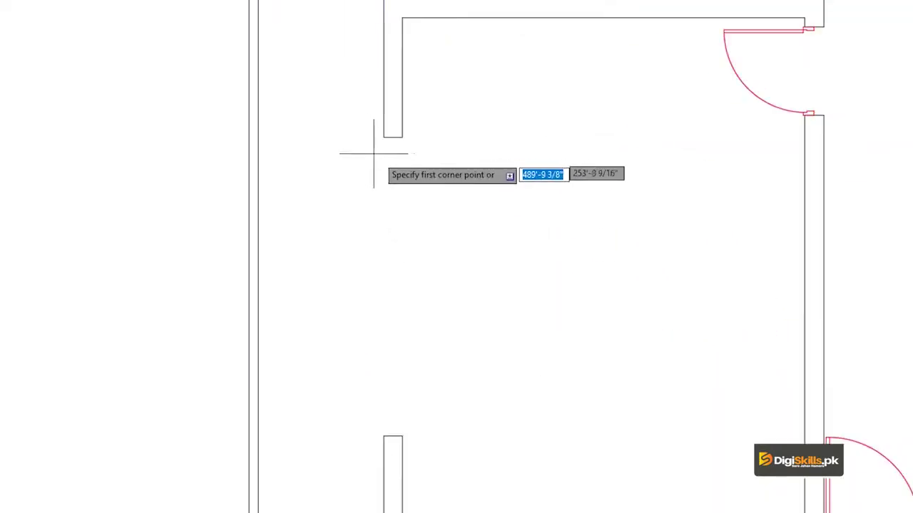
{"action": "left_click", "coordinate": [383, 139]}
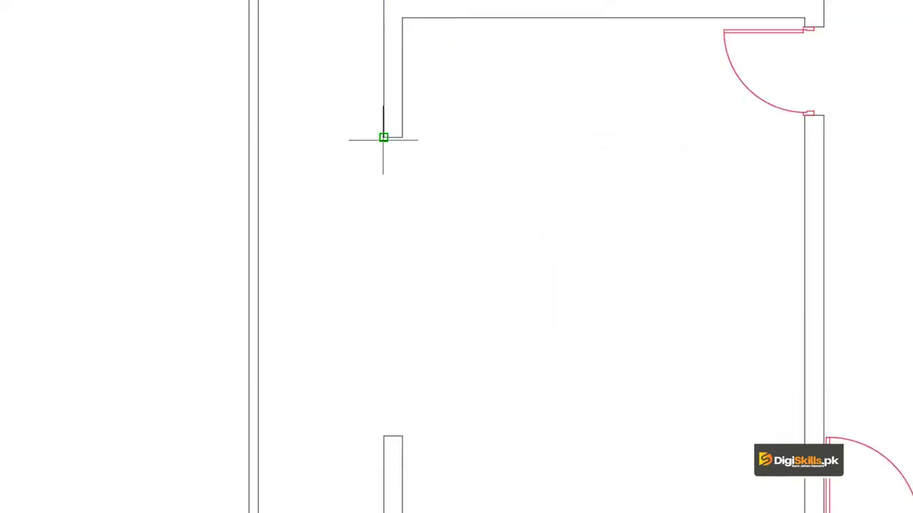
{"action": "left_click", "coordinate": [402, 434]}
{"action": "scroll", "coordinate": [499, 415], "scroll_direction": "down", "scroll_amount": 2}
Step: Draw 9-inch-wide window rectangles in the small room by the stairs
{"action": "middle_click_drag", "start_coordinate": [499, 415], "coordinate": [411, 164]}
{"action": "key", "text": "Return"}
{"action": "scroll", "coordinate": [335, 271], "scroll_direction": "up", "scroll_amount": 3}
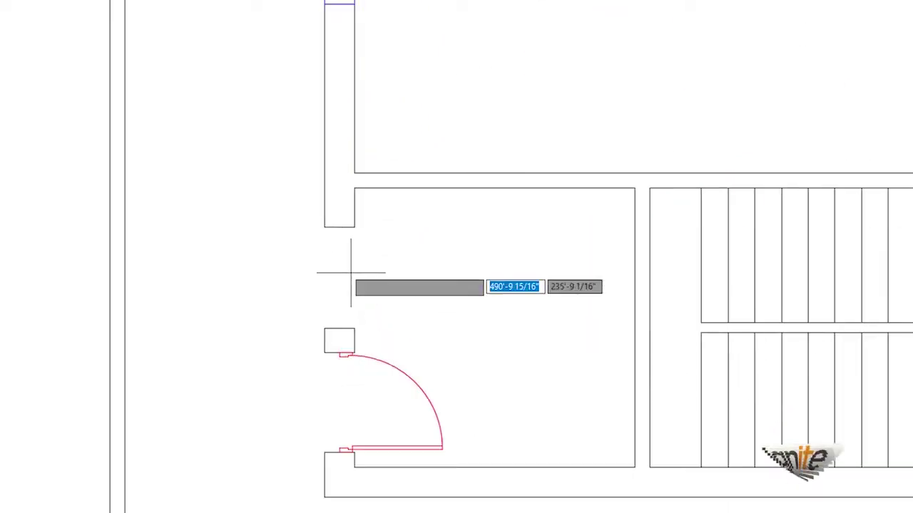
{"action": "left_click", "coordinate": [324, 227]}
{"action": "type", "text": "9"}
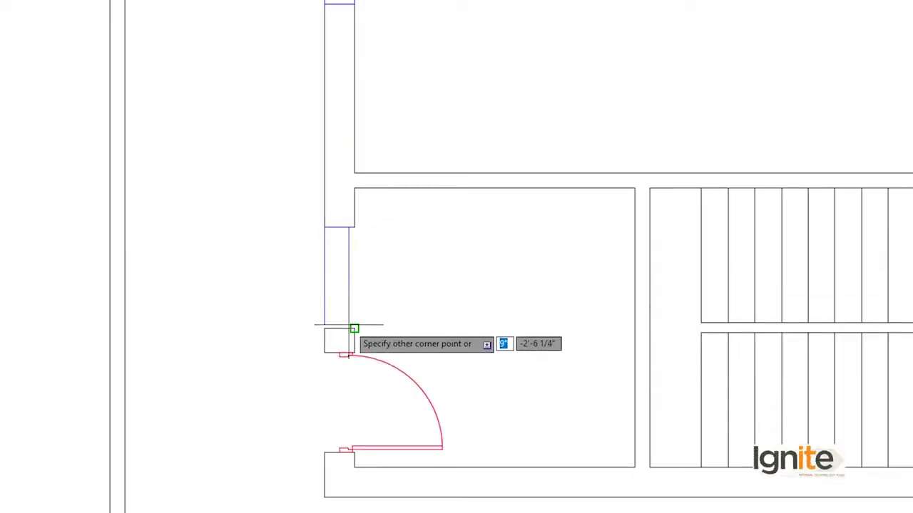
{"action": "key", "text": "Return"}
{"action": "scroll", "coordinate": [449, 316], "scroll_direction": "down", "scroll_amount": 3}
{"action": "scroll", "coordinate": [385, 308], "scroll_direction": "up", "scroll_amount": 4}
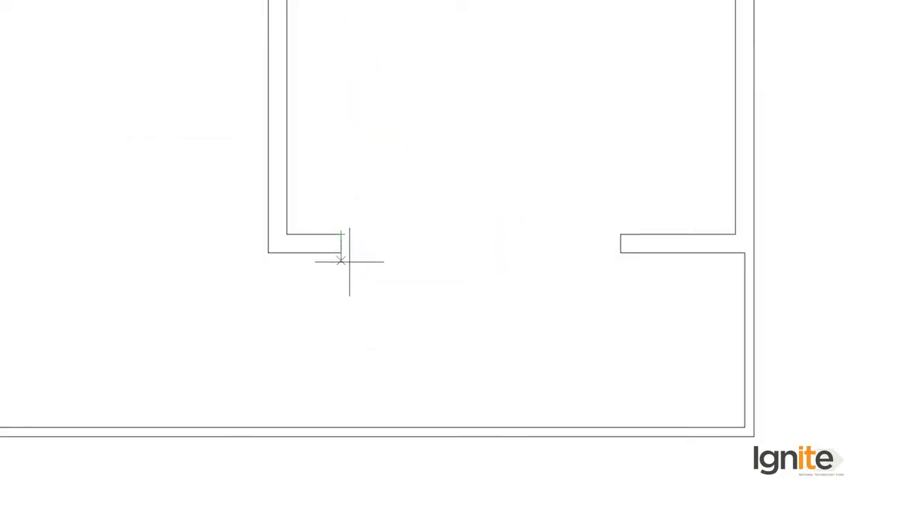
{"action": "left_click", "coordinate": [341, 234]}
{"action": "key", "text": "Return"}
{"action": "scroll", "coordinate": [650, 254], "scroll_direction": "down", "scroll_amount": 4}
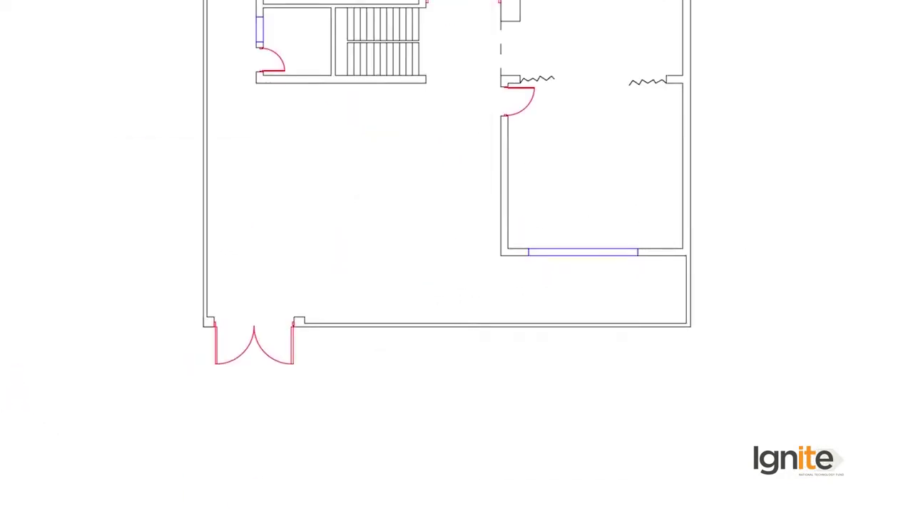
Step: Draw the long window rectangle in the bottom wall of the lower room
{"action": "middle_click_drag", "start_coordinate": [373, 204], "coordinate": [382, 310]}
{"action": "scroll", "coordinate": [330, 293], "scroll_direction": "up", "scroll_amount": 5}
{"action": "key", "text": "Return"}
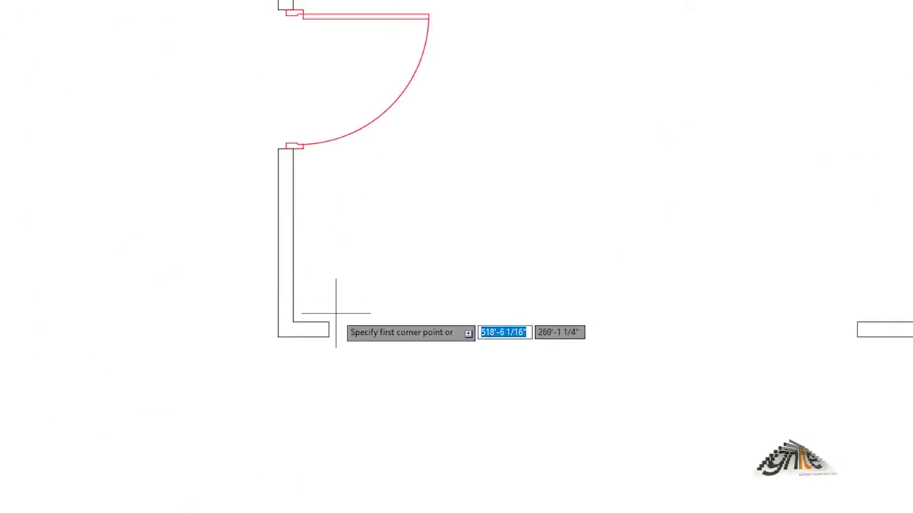
{"action": "left_click", "coordinate": [329, 322]}
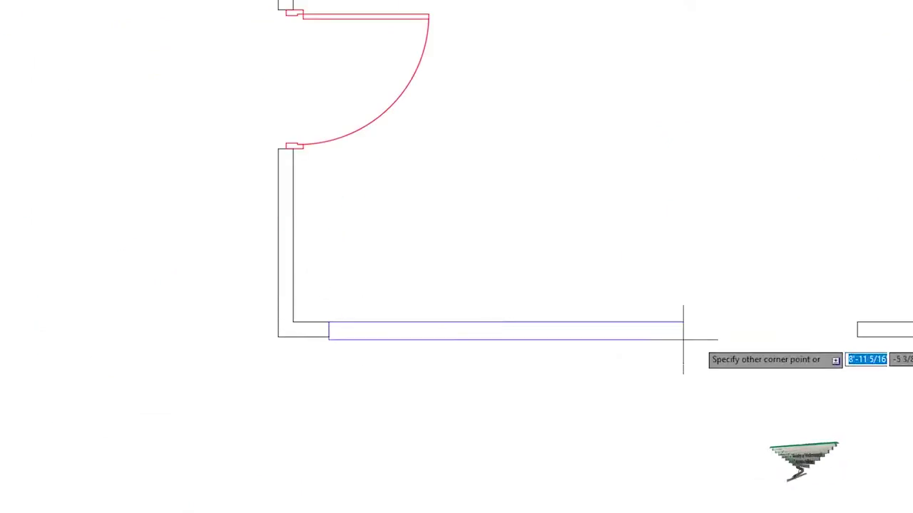
{"action": "left_click", "coordinate": [857, 336]}
{"action": "scroll", "coordinate": [808, 383], "scroll_direction": "down", "scroll_amount": 3}
{"action": "scroll", "coordinate": [808, 383], "scroll_direction": "down", "scroll_amount": 2}
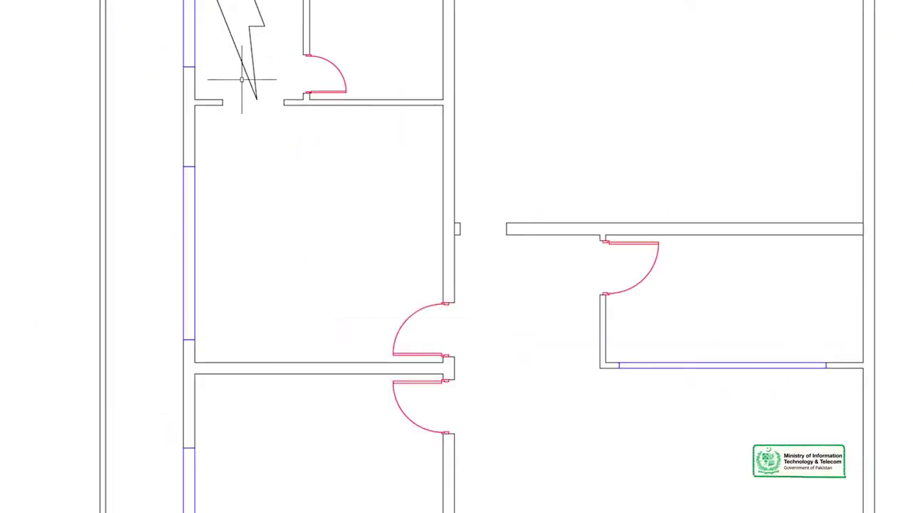
{"action": "scroll", "coordinate": [279, 214], "scroll_direction": "up", "scroll_amount": 3}
{"action": "scroll", "coordinate": [258, 170], "scroll_direction": "up", "scroll_amount": 2}
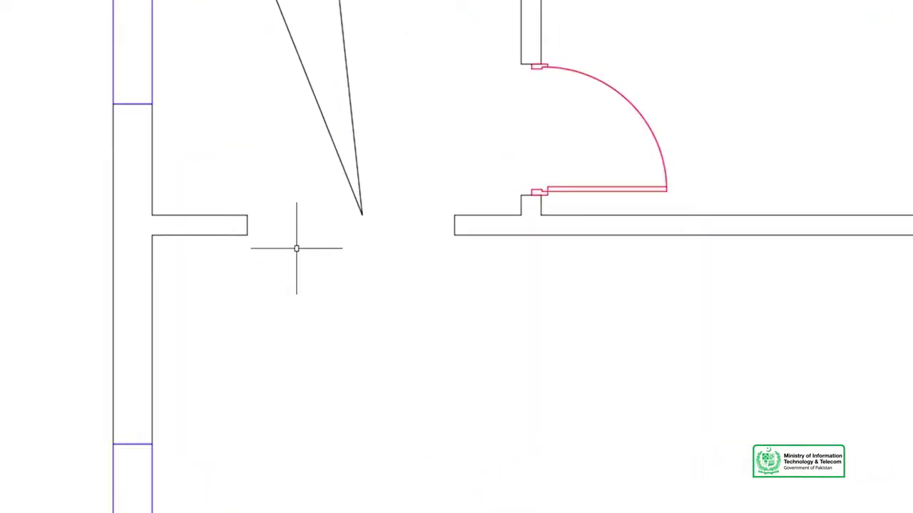
{"action": "scroll", "coordinate": [713, 384], "scroll_direction": "down", "scroll_amount": 2}
{"action": "middle_click_drag", "start_coordinate": [717, 387], "coordinate": [611, 312]}
{"action": "scroll", "coordinate": [460, 246], "scroll_direction": "down", "scroll_amount": 2}
{"action": "scroll", "coordinate": [441, 418], "scroll_direction": "up", "scroll_amount": 1}
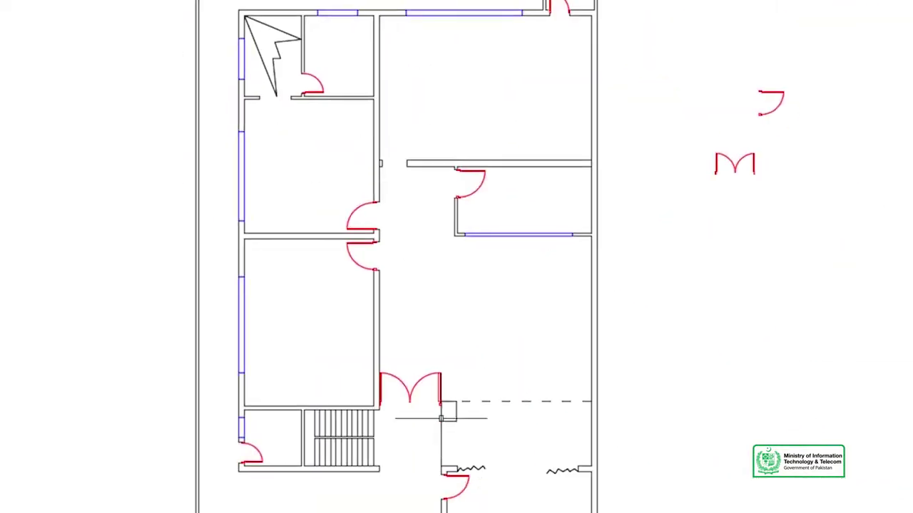
{"action": "middle_click_drag", "start_coordinate": [440, 419], "coordinate": [440, 373]}
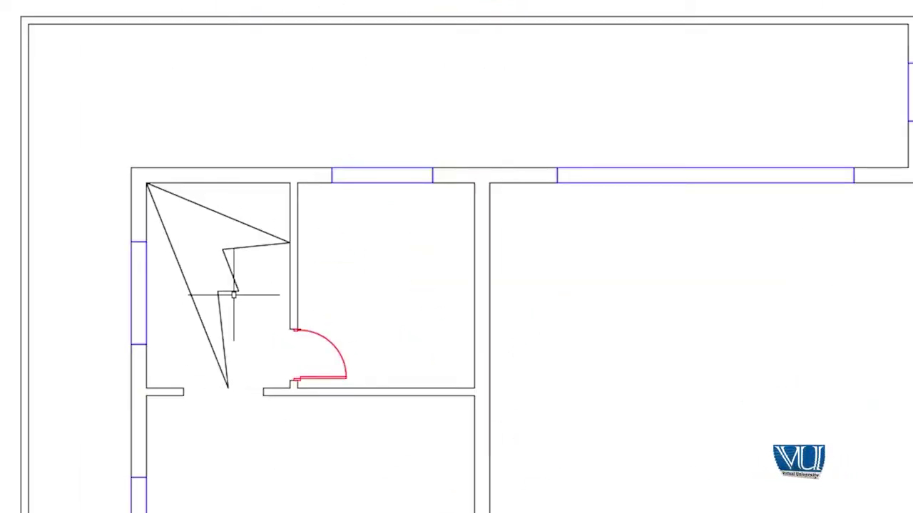
Step: Select the window rectangles on the top and left walls with crossing windows
{"action": "scroll", "coordinate": [356, 373], "scroll_direction": "down", "scroll_amount": 2}
{"action": "middle_click_drag", "start_coordinate": [425, 332], "coordinate": [426, 255]}
{"action": "scroll", "coordinate": [362, 285], "scroll_direction": "up", "scroll_amount": 3}
{"action": "scroll", "coordinate": [363, 285], "scroll_direction": "up", "scroll_amount": 3}
{"action": "mouse_move", "coordinate": [363, 285]}
{"action": "middle_mouse_down"}
{"action": "mouse_move", "coordinate": [219, 385]}
{"action": "mouse_move", "coordinate": [449, 86]}
{"action": "middle_mouse_up"}
{"action": "left_click_drag", "start_coordinate": [428, 180], "coordinate": [298, 228]}
{"action": "scroll", "coordinate": [300, 285], "scroll_direction": "down", "scroll_amount": 3}
{"action": "scroll", "coordinate": [285, 285], "scroll_direction": "up", "scroll_amount": 5}
{"action": "left_click_drag", "start_coordinate": [247, 118], "coordinate": [115, 285]}
{"action": "scroll", "coordinate": [115, 286], "scroll_direction": "down", "scroll_amount": 5}
{"action": "scroll", "coordinate": [373, 133], "scroll_direction": "up", "scroll_amount": 5}
{"action": "middle_click_drag", "start_coordinate": [295, 69], "coordinate": [295, 137]}
{"action": "scroll", "coordinate": [54, 278], "scroll_direction": "down", "scroll_amount": 3}
{"action": "left_click", "coordinate": [183, 246]}
{"action": "left_click", "coordinate": [86, 240]}
{"action": "scroll", "coordinate": [291, 322], "scroll_direction": "up", "scroll_amount": 5}
{"action": "left_click", "coordinate": [422, 295]}
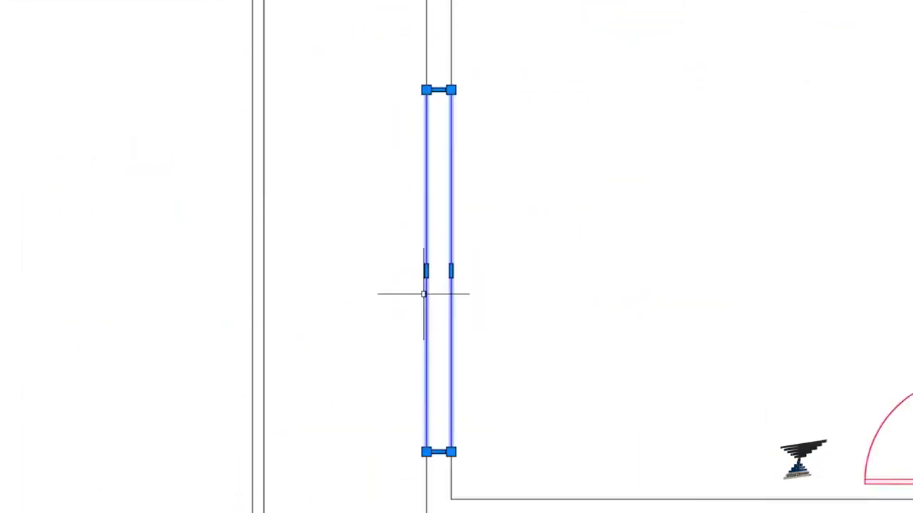
{"action": "scroll", "coordinate": [421, 295], "scroll_direction": "down", "scroll_amount": 2}
{"action": "middle_click_drag", "start_coordinate": [456, 385], "coordinate": [461, 59]}
Step: Add the lower-wall and stair-side windows to the selection and explode them into lines
{"action": "left_click", "coordinate": [507, 305]}
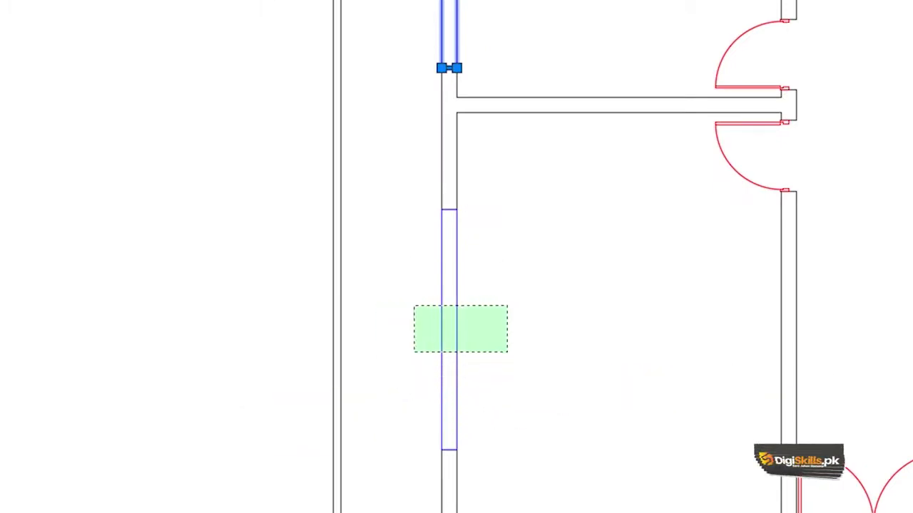
{"action": "left_click", "coordinate": [416, 350]}
{"action": "middle_click_drag", "start_coordinate": [463, 393], "coordinate": [504, 75]}
{"action": "scroll", "coordinate": [491, 355], "scroll_direction": "up", "scroll_amount": 3}
{"action": "left_click", "coordinate": [517, 161]}
{"action": "scroll", "coordinate": [520, 175], "scroll_direction": "down", "scroll_amount": 3}
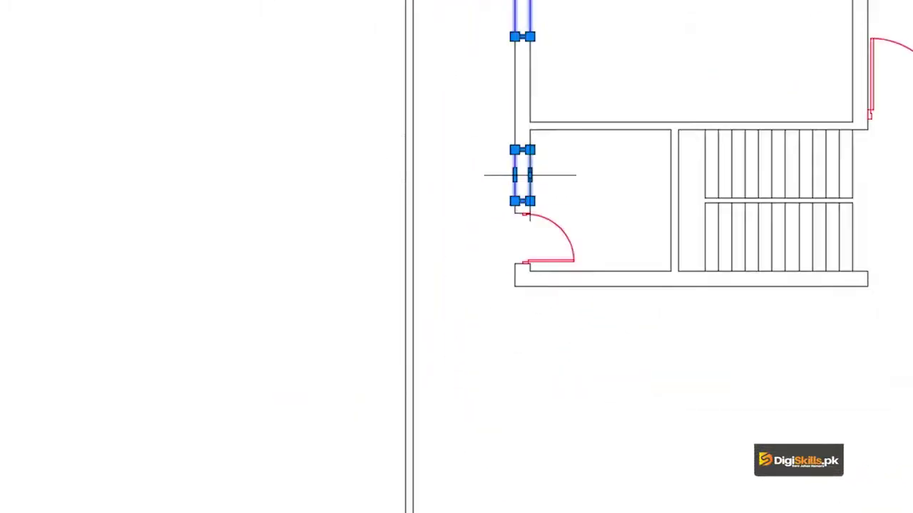
{"action": "scroll", "coordinate": [710, 314], "scroll_direction": "down", "scroll_amount": 2}
{"action": "middle_click_drag", "start_coordinate": [896, 426], "coordinate": [632, 377]}
{"action": "left_click", "coordinate": [632, 381]}
{"action": "left_click", "coordinate": [599, 421]}
{"action": "middle_click_drag", "start_coordinate": [627, 285], "coordinate": [588, 402]}
{"action": "left_click", "coordinate": [614, 126]}
{"action": "left_click", "coordinate": [571, 175]}
{"action": "scroll", "coordinate": [554, 328], "scroll_direction": "down", "scroll_amount": 2}
{"action": "scroll", "coordinate": [554, 324], "scroll_direction": "down", "scroll_amount": 2}
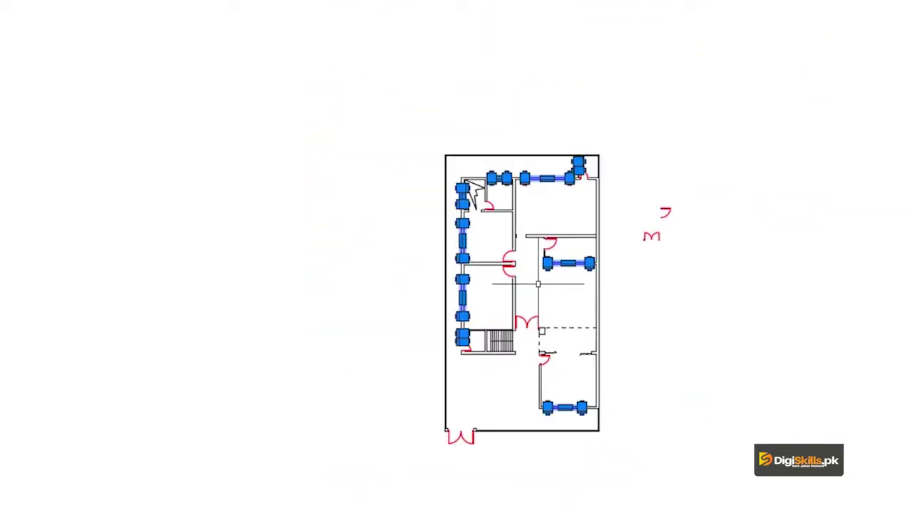
{"action": "key", "text": "Return"}
{"action": "scroll", "coordinate": [586, 240], "scroll_direction": "up", "scroll_amount": 5}
{"action": "scroll", "coordinate": [507, 190], "scroll_direction": "up", "scroll_amount": 2}
{"action": "scroll", "coordinate": [538, 95], "scroll_direction": "up", "scroll_amount": 3}
Step: Draw a centre line in the first window on the windowed wall, ending at its bottom midpoint
{"action": "mouse_move", "coordinate": [538, 95]}
{"action": "middle_mouse_down"}
{"action": "mouse_move", "coordinate": [477, 95]}
{"action": "mouse_move", "coordinate": [373, 24]}
{"action": "middle_mouse_up"}
{"action": "scroll", "coordinate": [381, 196], "scroll_direction": "up", "scroll_amount": 2}
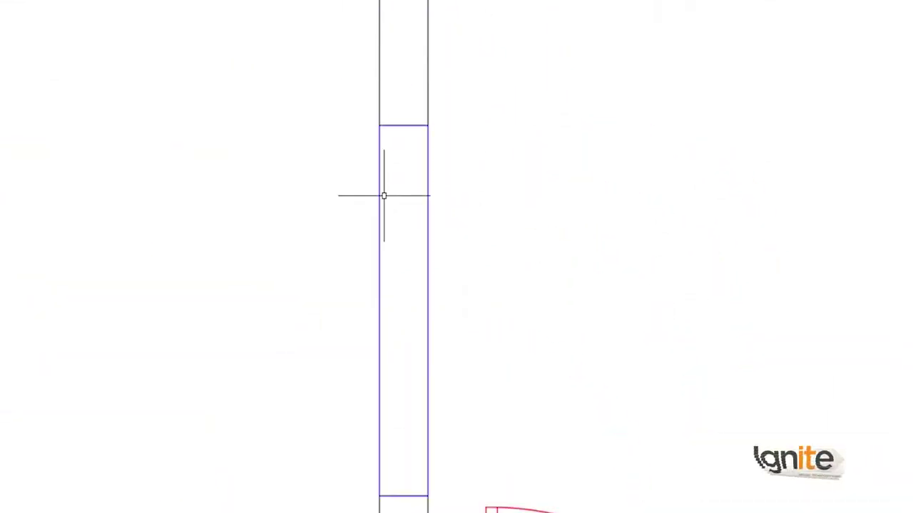
{"action": "middle_click_drag", "start_coordinate": [381, 195], "coordinate": [221, 180]}
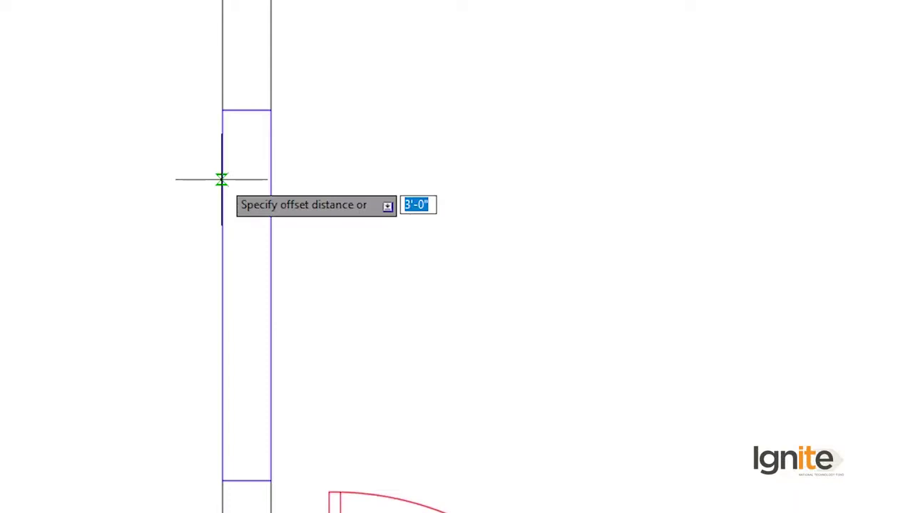
{"action": "type", "text": "l"}
{"action": "key", "text": "Return"}
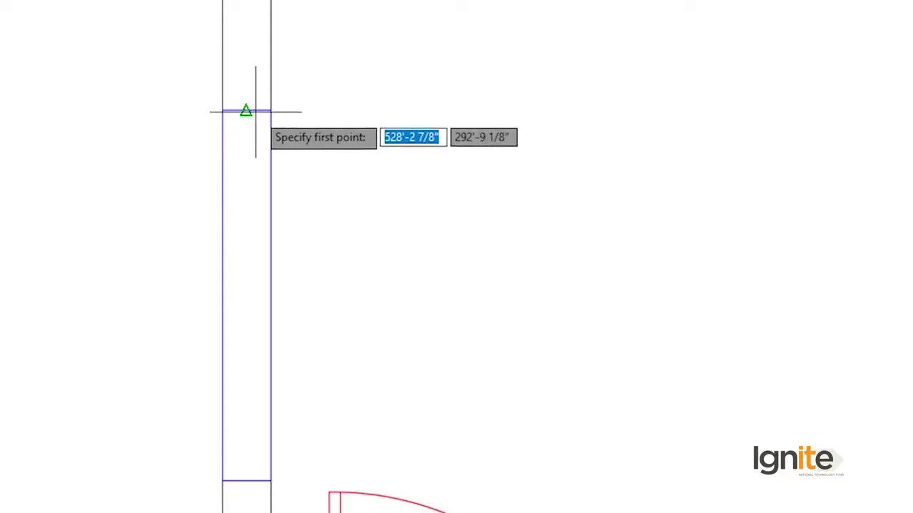
{"action": "left_click", "coordinate": [243, 483]}
Step: Draw a centre line end to end through the horizontal window
{"action": "scroll", "coordinate": [521, 39], "scroll_direction": "down", "scroll_amount": 3}
{"action": "scroll", "coordinate": [521, 38], "scroll_direction": "down", "scroll_amount": 2}
{"action": "middle_click_drag", "start_coordinate": [521, 39], "coordinate": [176, 254]}
{"action": "scroll", "coordinate": [175, 255], "scroll_direction": "up", "scroll_amount": 4}
{"action": "type", "text": "l"}
{"action": "key", "text": "Return"}
{"action": "left_click", "coordinate": [44, 223]}
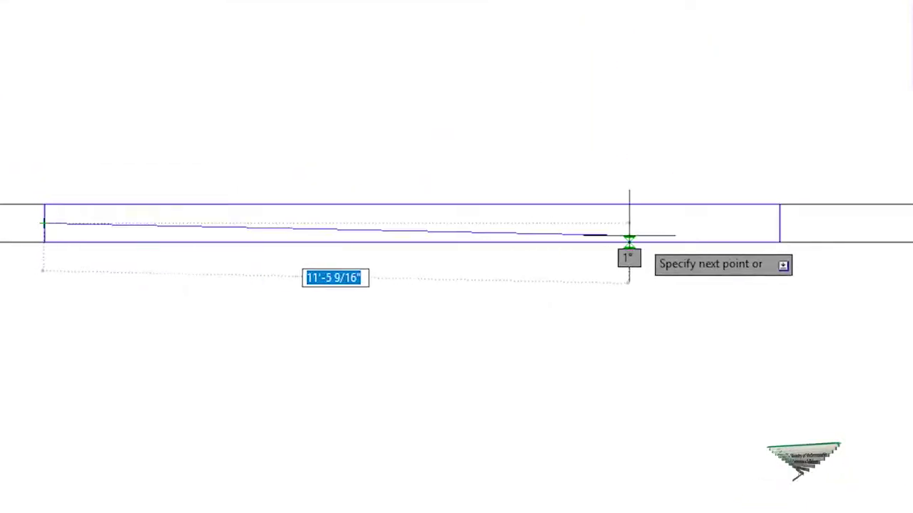
{"action": "left_click", "coordinate": [789, 226]}
{"action": "key", "text": "Return"}
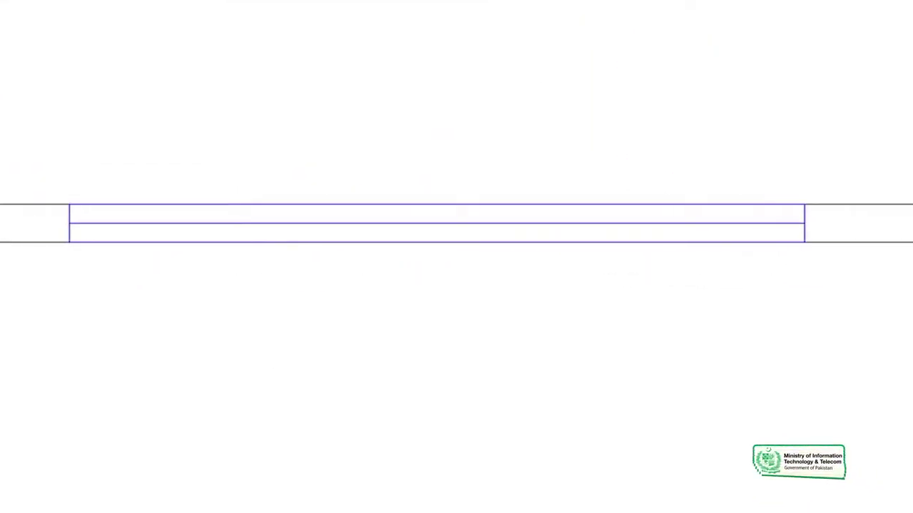
Step: Draw a centre line through the next window, from its left edge to its far end
{"action": "middle_click_drag", "start_coordinate": [49, 247], "coordinate": [336, 241]}
{"action": "scroll", "coordinate": [336, 242], "scroll_direction": "up", "scroll_amount": 2}
{"action": "left_click", "coordinate": [142, 167]}
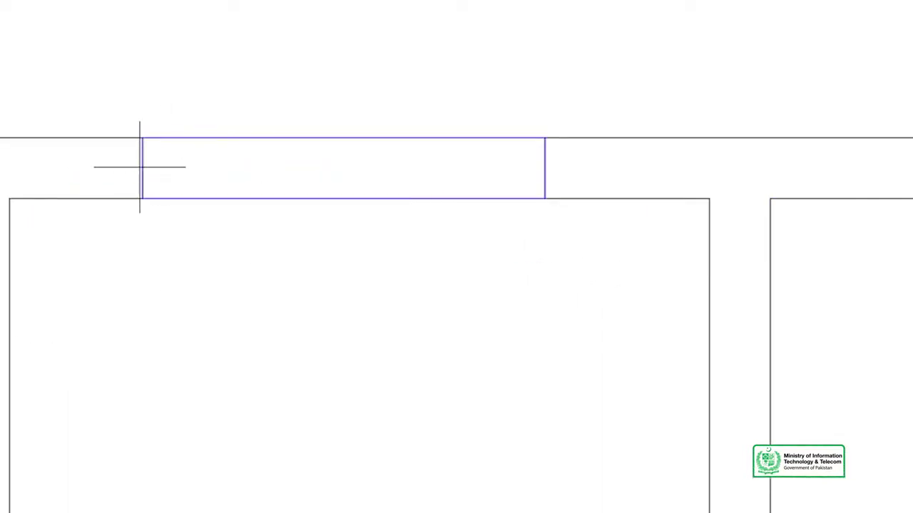
{"action": "left_click", "coordinate": [544, 168]}
{"action": "key", "text": "Return"}
Step: Start the next window's centre line at its top midpoint after cancelling a misplaced start
{"action": "scroll", "coordinate": [478, 218], "scroll_direction": "down", "scroll_amount": 2}
{"action": "middle_click_drag", "start_coordinate": [479, 218], "coordinate": [642, 214]}
{"action": "scroll", "coordinate": [397, 279], "scroll_direction": "up", "scroll_amount": 3}
{"action": "key", "text": "Return"}
{"action": "left_click", "coordinate": [491, 59]}
{"action": "key", "text": "Escape"}
{"action": "scroll", "coordinate": [468, 499], "scroll_direction": "down", "scroll_amount": 2}
{"action": "middle_click_drag", "start_coordinate": [469, 499], "coordinate": [499, 107]}
{"action": "scroll", "coordinate": [489, 279], "scroll_direction": "up", "scroll_amount": 3}
{"action": "key", "text": "Return"}
{"action": "left_click", "coordinate": [497, 225]}
Step: Draw a vertical centre line through a window on the vertical wall, top midpoint to bottom midpoint
{"action": "scroll", "coordinate": [509, 371], "scroll_direction": "down", "scroll_amount": 1}
{"action": "middle_click_drag", "start_coordinate": [509, 371], "coordinate": [434, 216]}
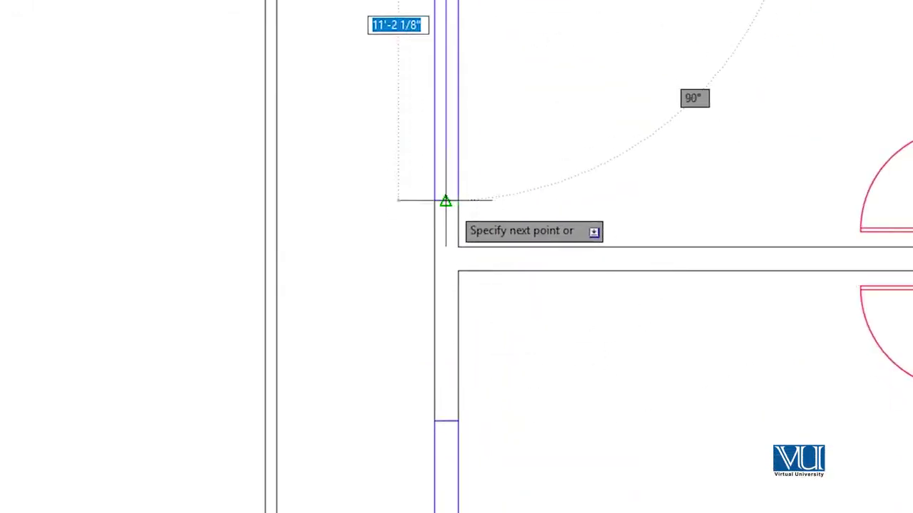
{"action": "middle_click_drag", "start_coordinate": [442, 289], "coordinate": [446, 31]}
{"action": "key", "text": "Return"}
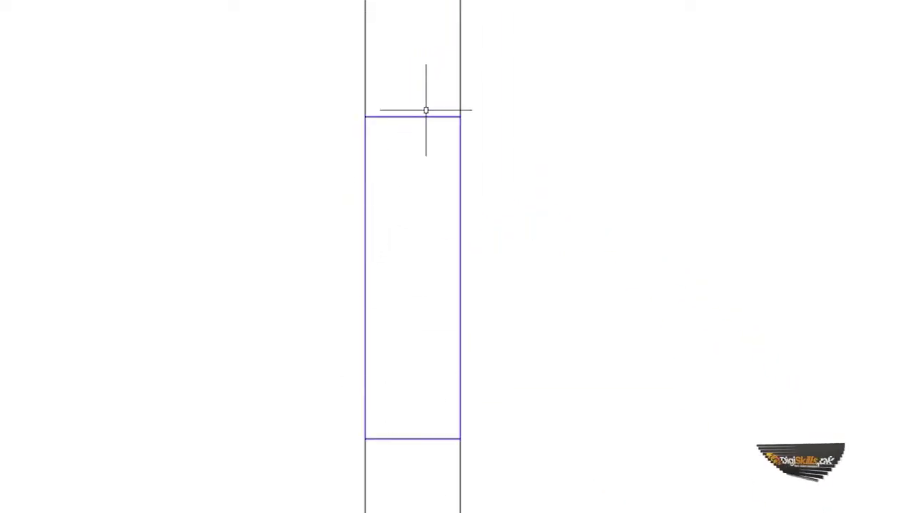
{"action": "key", "text": "Return"}
{"action": "left_click", "coordinate": [412, 116]}
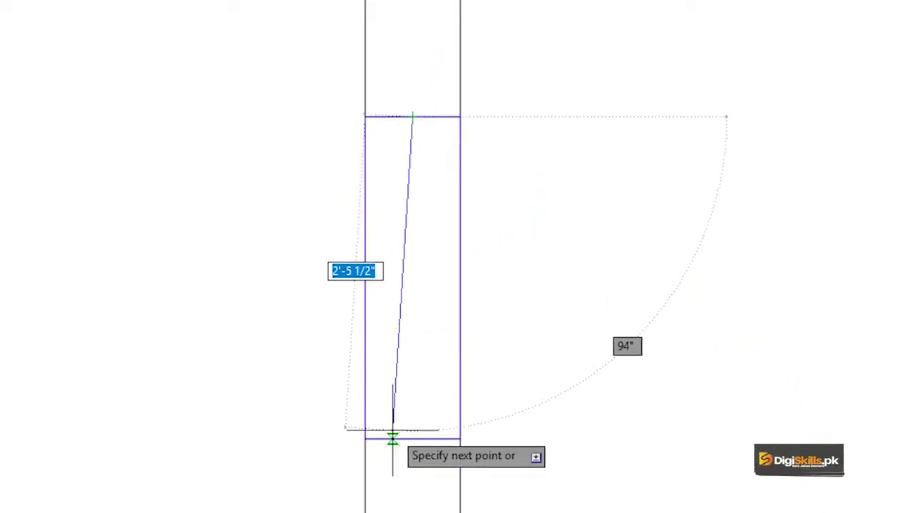
{"action": "left_click", "coordinate": [412, 438]}
{"action": "key", "text": "Return"}
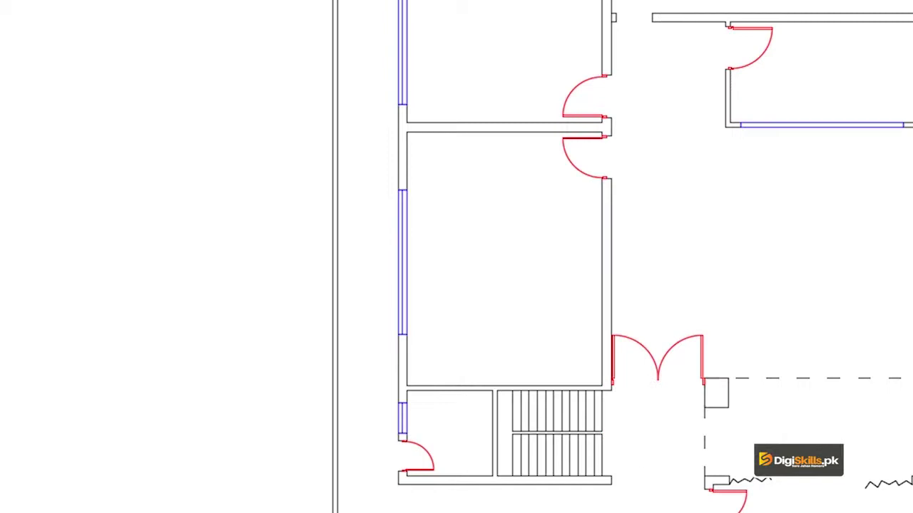
Step: Draw a horizontal centre line through the next window, left edge midpoint to right edge
{"action": "key", "text": "Return"}
{"action": "left_click", "coordinate": [207, 124]}
{"action": "left_click", "coordinate": [764, 124]}
{"action": "key", "text": "Return"}
Step: Start another window's centre line at its left end, then move to the window at the wall junction
{"action": "scroll", "coordinate": [748, 128], "scroll_direction": "down", "scroll_amount": 5}
{"action": "middle_click_drag", "start_coordinate": [739, 133], "coordinate": [495, 259]}
{"action": "scroll", "coordinate": [494, 259], "scroll_direction": "up", "scroll_amount": 5}
{"action": "key", "text": "Return"}
{"action": "left_click", "coordinate": [40, 231]}
{"action": "scroll", "coordinate": [814, 220], "scroll_direction": "down", "scroll_amount": 5}
{"action": "scroll", "coordinate": [570, 236], "scroll_direction": "up", "scroll_amount": 3}
{"action": "scroll", "coordinate": [509, 236], "scroll_direction": "up", "scroll_amount": 2}
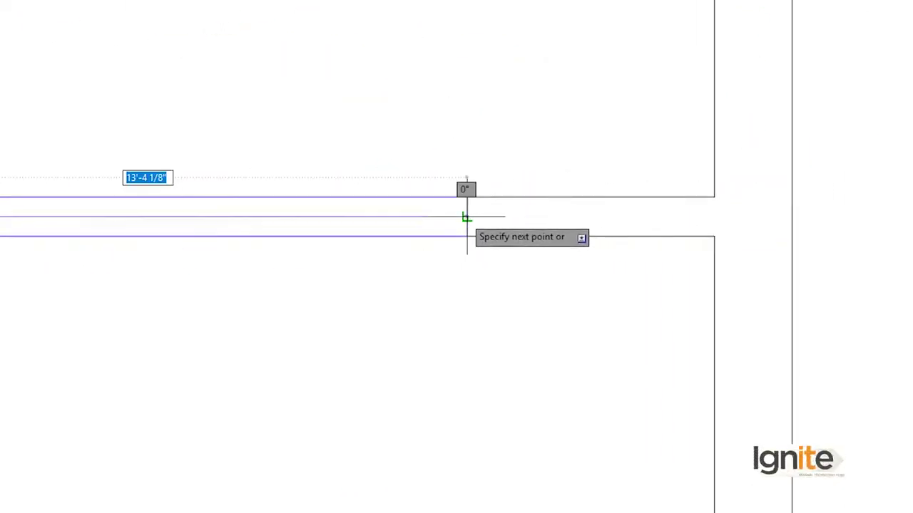
{"action": "scroll", "coordinate": [434, 147], "scroll_direction": "down", "scroll_amount": 5}
{"action": "middle_click_drag", "start_coordinate": [434, 147], "coordinate": [452, 457]}
{"action": "scroll", "coordinate": [530, 124], "scroll_direction": "up", "scroll_amount": 2}
{"action": "scroll", "coordinate": [408, 246], "scroll_direction": "up", "scroll_amount": 2}
Step: Offset the vertical window's centre line 1" to both sides
{"action": "scroll", "coordinate": [439, 210], "scroll_direction": "up", "scroll_amount": 1}
{"action": "type", "text": "o"}
{"action": "key", "text": "Return"}
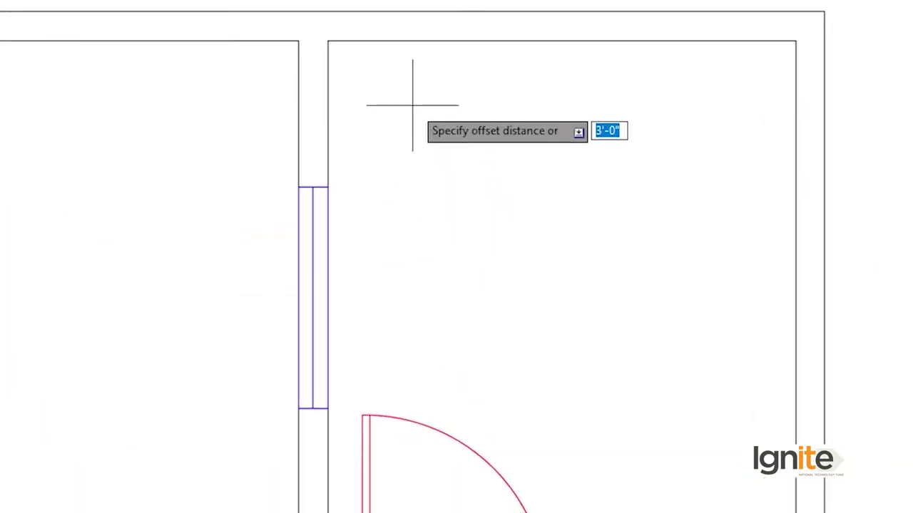
{"action": "key", "text": "Return"}
{"action": "scroll", "coordinate": [357, 330], "scroll_direction": "up", "scroll_amount": 5}
{"action": "middle_click_drag", "start_coordinate": [147, 228], "coordinate": [327, 216]}
{"action": "left_click", "coordinate": [325, 216]}
{"action": "left_click", "coordinate": [342, 216]}
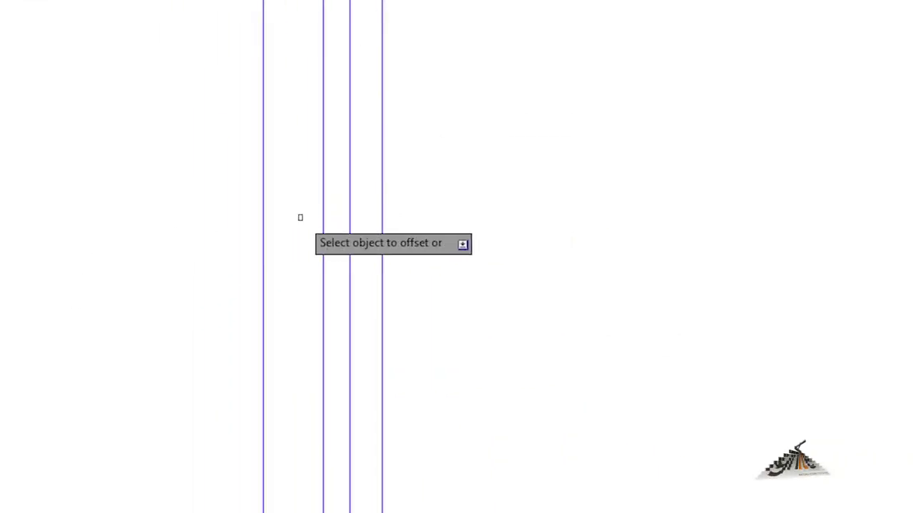
{"action": "left_click", "coordinate": [326, 222]}
{"action": "left_click", "coordinate": [320, 223]}
Step: Offset the next window's centre line 1" to both sides
{"action": "scroll", "coordinate": [334, 287], "scroll_direction": "down", "scroll_amount": 3}
{"action": "mouse_move", "coordinate": [285, 415]}
{"action": "middle_mouse_down"}
{"action": "mouse_move", "coordinate": [279, 42]}
{"action": "mouse_move", "coordinate": [449, 232]}
{"action": "middle_mouse_up"}
{"action": "left_click", "coordinate": [449, 205]}
{"action": "left_click", "coordinate": [444, 208]}
{"action": "left_click", "coordinate": [445, 206]}
{"action": "left_click", "coordinate": [444, 193]}
Step: Add 1" glass lines on both sides of the horizontal window's centre line
{"action": "scroll", "coordinate": [186, 286], "scroll_direction": "down", "scroll_amount": 2}
{"action": "scroll", "coordinate": [194, 267], "scroll_direction": "up", "scroll_amount": 3}
{"action": "middle_click_drag", "start_coordinate": [475, 197], "coordinate": [470, 304]}
{"action": "scroll", "coordinate": [469, 294], "scroll_direction": "up", "scroll_amount": 2}
{"action": "left_click", "coordinate": [470, 289]}
{"action": "scroll", "coordinate": [466, 309], "scroll_direction": "down", "scroll_amount": 4}
{"action": "scroll", "coordinate": [450, 258], "scroll_direction": "up", "scroll_amount": 5}
{"action": "left_click", "coordinate": [405, 311]}
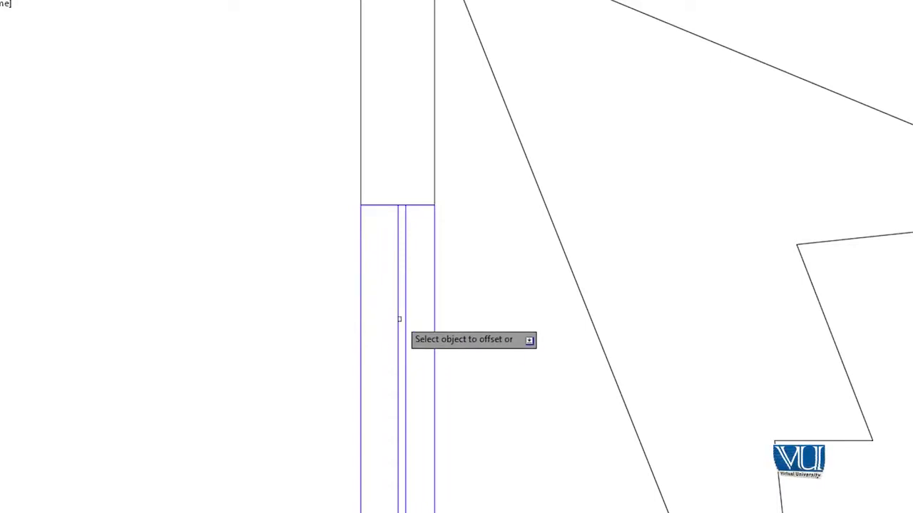
{"action": "left_click", "coordinate": [392, 322]}
{"action": "scroll", "coordinate": [427, 399], "scroll_direction": "down", "scroll_amount": 3}
{"action": "scroll", "coordinate": [418, 193], "scroll_direction": "up", "scroll_amount": 3}
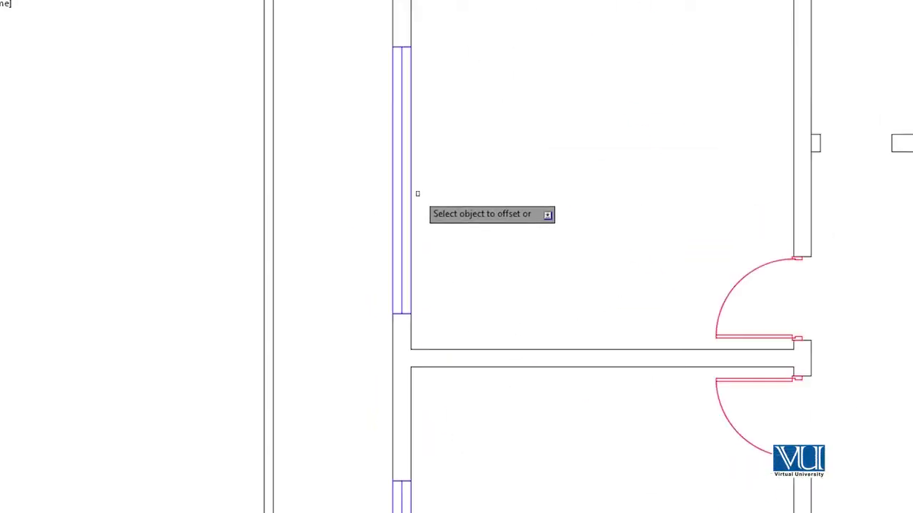
{"action": "scroll", "coordinate": [363, 186], "scroll_direction": "up", "scroll_amount": 2}
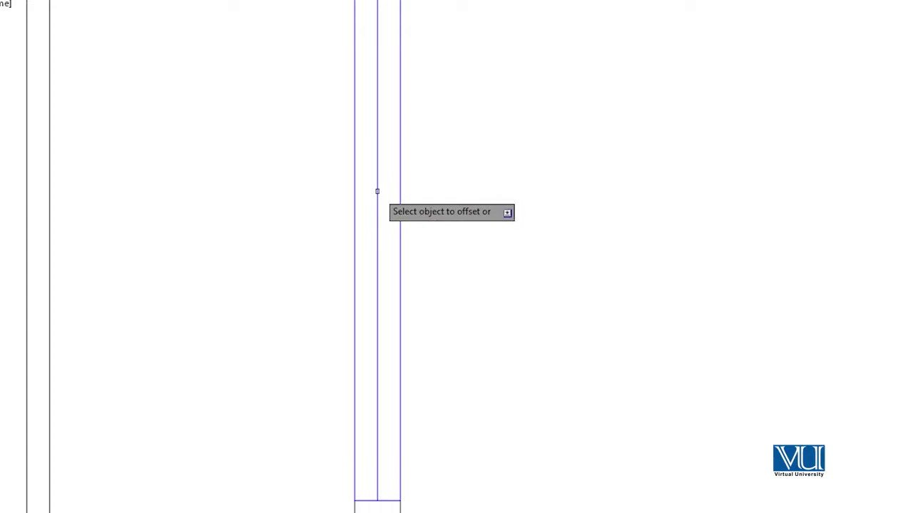
Step: Offset another window's centre line 1" to each side
{"action": "left_click", "coordinate": [362, 200]}
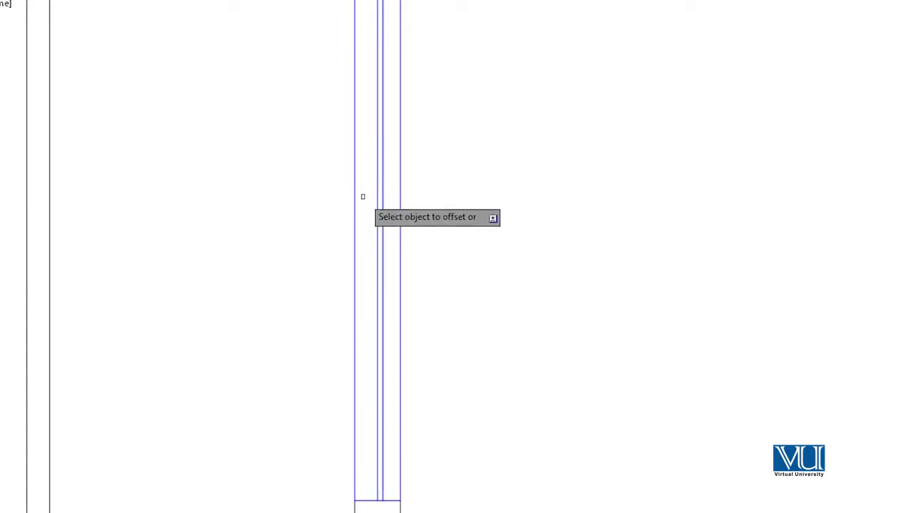
{"action": "scroll", "coordinate": [371, 195], "scroll_direction": "down", "scroll_amount": 3}
{"action": "scroll", "coordinate": [373, 218], "scroll_direction": "up", "scroll_amount": 2}
{"action": "scroll", "coordinate": [445, 207], "scroll_direction": "up", "scroll_amount": 1}
{"action": "left_click", "coordinate": [456, 204]}
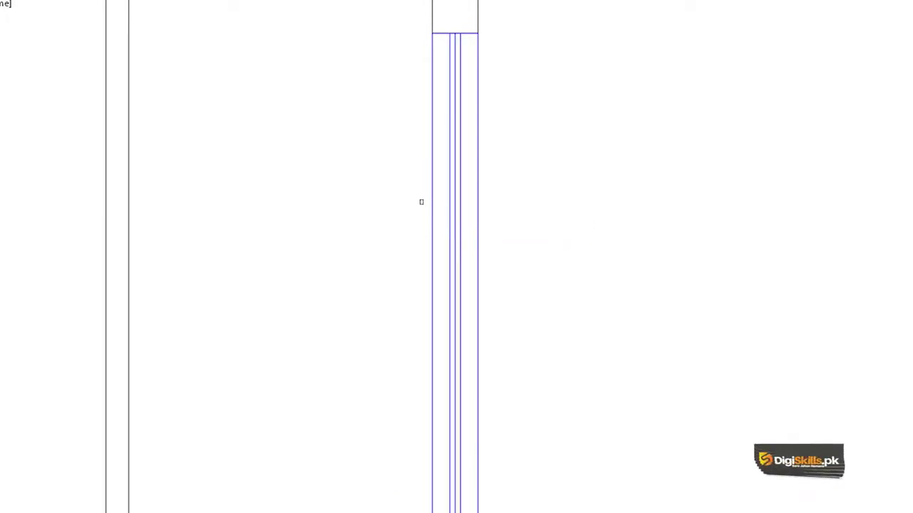
{"action": "scroll", "coordinate": [440, 266], "scroll_direction": "down", "scroll_amount": 2}
{"action": "scroll", "coordinate": [413, 456], "scroll_direction": "up", "scroll_amount": 3}
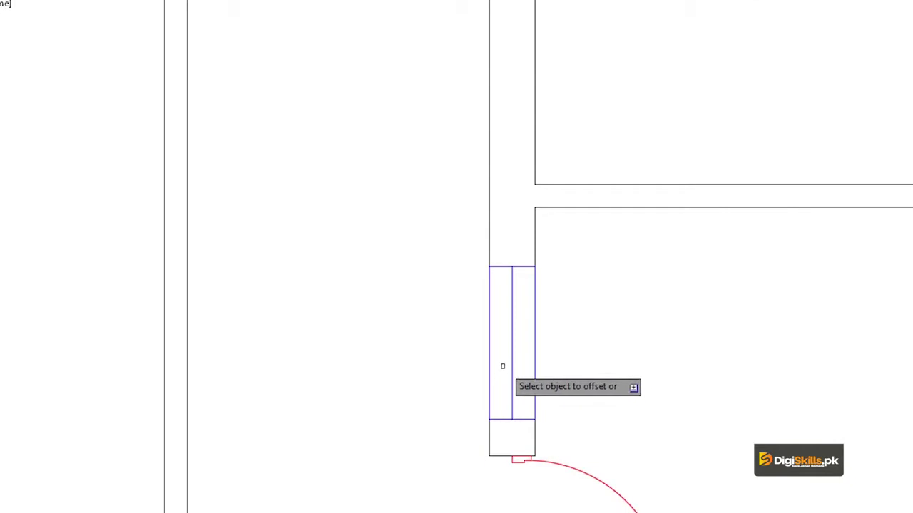
Step: Place 1" glass lines on both sides of the next window's centre line
{"action": "left_click", "coordinate": [523, 358]}
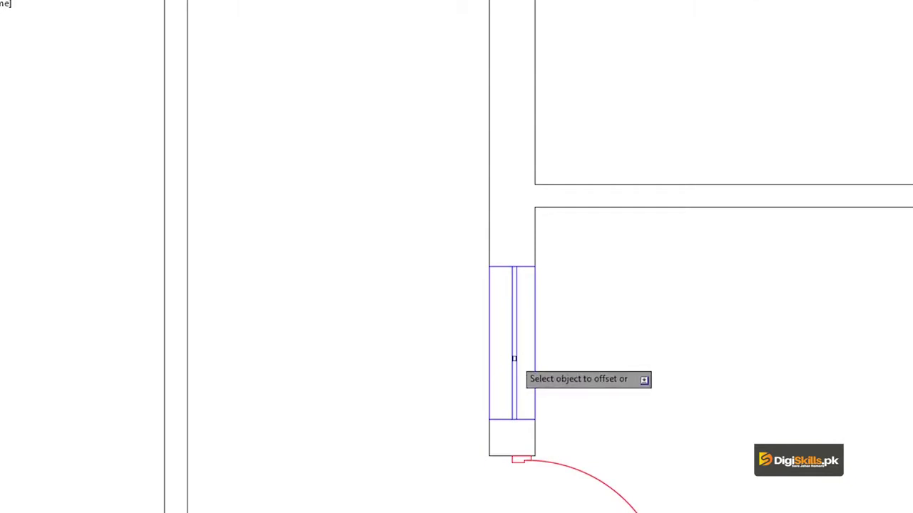
{"action": "left_click", "coordinate": [510, 357]}
{"action": "left_click", "coordinate": [468, 359]}
{"action": "scroll", "coordinate": [743, 438], "scroll_direction": "down", "scroll_amount": 2}
{"action": "scroll", "coordinate": [548, 319], "scroll_direction": "down", "scroll_amount": 2}
{"action": "scroll", "coordinate": [695, 407], "scroll_direction": "down", "scroll_amount": 2}
{"action": "scroll", "coordinate": [419, 347], "scroll_direction": "up", "scroll_amount": 3}
{"action": "scroll", "coordinate": [407, 447], "scroll_direction": "up", "scroll_amount": 2}
{"action": "scroll", "coordinate": [426, 285], "scroll_direction": "up", "scroll_amount": 2}
Step: Offset the last window's middle line 1" to both sides and end the OFFSET command
{"action": "left_click", "coordinate": [392, 362]}
{"action": "left_click", "coordinate": [391, 329]}
{"action": "left_click", "coordinate": [389, 363]}
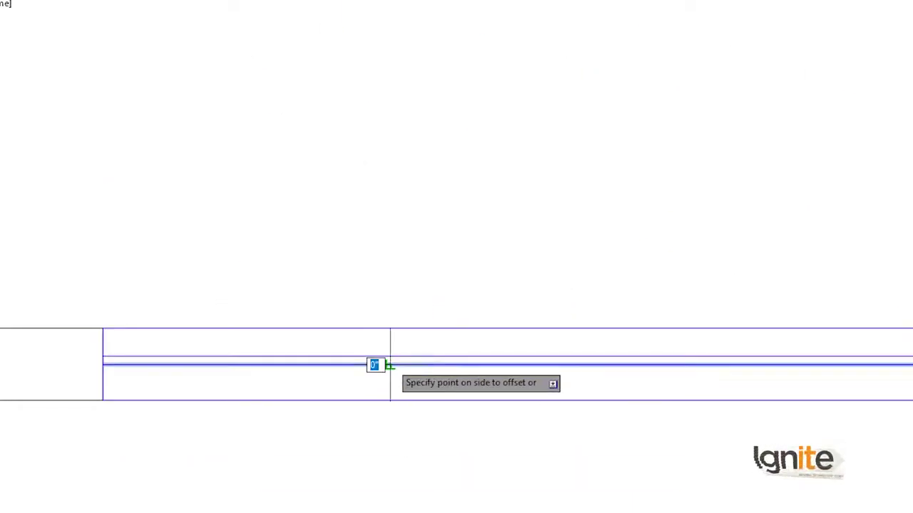
{"action": "left_click", "coordinate": [378, 383]}
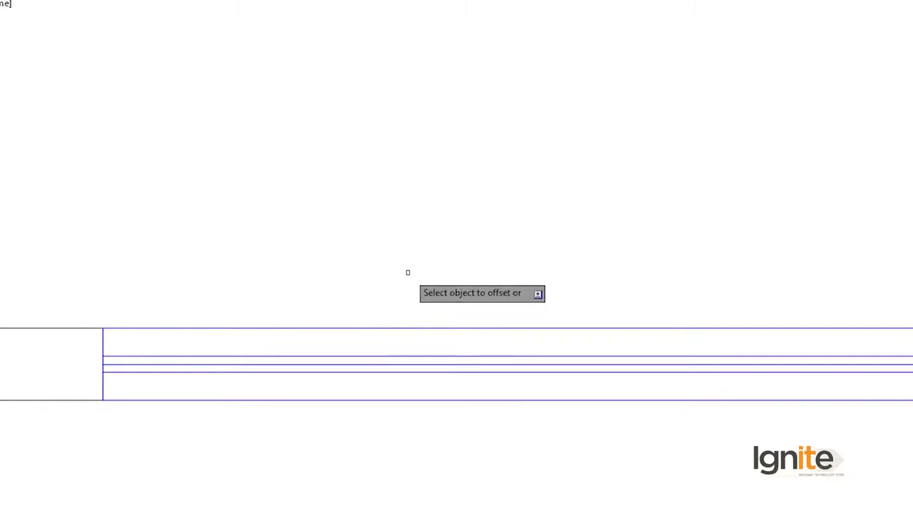
{"action": "key", "text": "Return"}
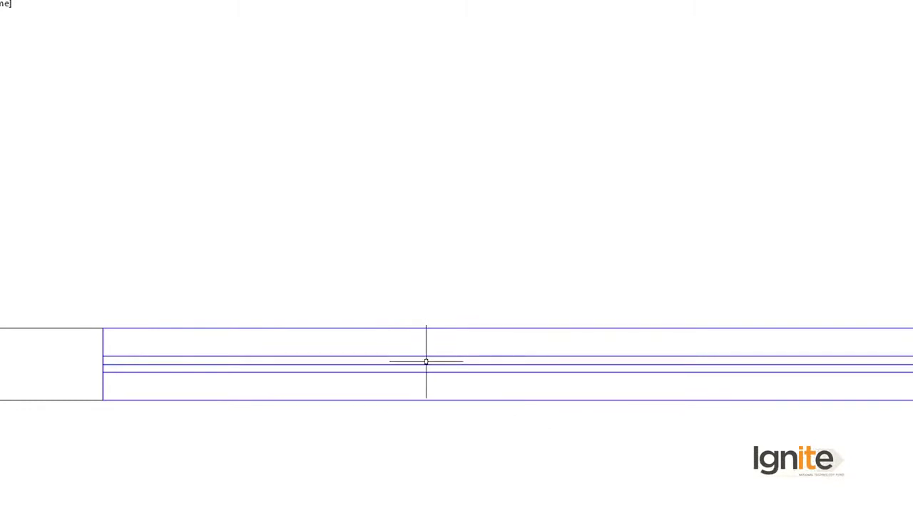
{"action": "left_click", "coordinate": [426, 362]}
Step: Select several windows in turn to check which still have only a single middle line
{"action": "left_click", "coordinate": [424, 364]}
{"action": "scroll", "coordinate": [424, 364], "scroll_direction": "down", "scroll_amount": 5}
{"action": "scroll", "coordinate": [692, 163], "scroll_direction": "down", "scroll_amount": 3}
{"action": "scroll", "coordinate": [587, 271], "scroll_direction": "up", "scroll_amount": 1}
{"action": "scroll", "coordinate": [542, 246], "scroll_direction": "up", "scroll_amount": 4}
{"action": "scroll", "coordinate": [529, 181], "scroll_direction": "up", "scroll_amount": 5}
{"action": "scroll", "coordinate": [530, 126], "scroll_direction": "down", "scroll_amount": 3}
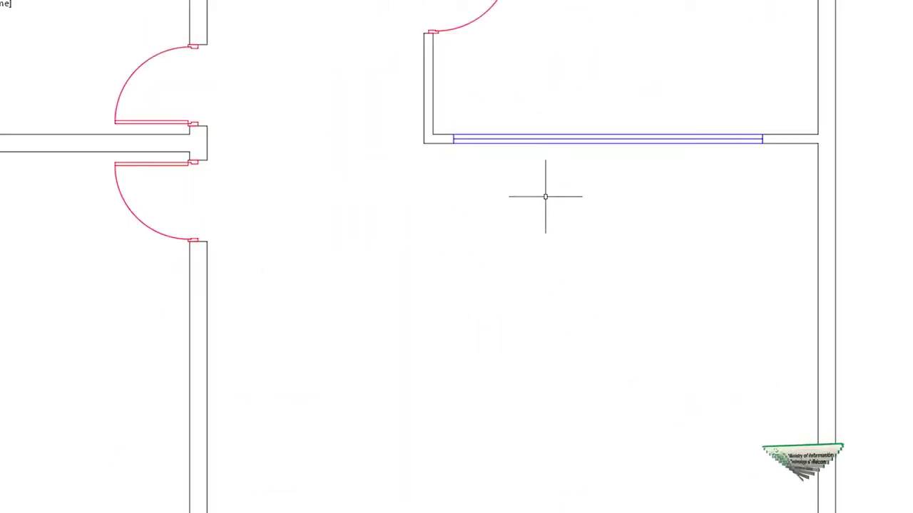
{"action": "scroll", "coordinate": [556, 190], "scroll_direction": "down", "scroll_amount": 3}
{"action": "scroll", "coordinate": [563, 213], "scroll_direction": "up", "scroll_amount": 5}
{"action": "scroll", "coordinate": [574, 311], "scroll_direction": "down", "scroll_amount": 2}
{"action": "scroll", "coordinate": [589, 279], "scroll_direction": "up", "scroll_amount": 3}
{"action": "scroll", "coordinate": [592, 276], "scroll_direction": "up", "scroll_amount": 3}
{"action": "left_click", "coordinate": [590, 264]}
{"action": "scroll", "coordinate": [785, 178], "scroll_direction": "down", "scroll_amount": 3}
{"action": "scroll", "coordinate": [441, 247], "scroll_direction": "up", "scroll_amount": 4}
{"action": "left_click", "coordinate": [455, 135]}
{"action": "scroll", "coordinate": [221, 201], "scroll_direction": "down", "scroll_amount": 3}
{"action": "scroll", "coordinate": [538, 358], "scroll_direction": "down", "scroll_amount": 2}
{"action": "scroll", "coordinate": [499, 214], "scroll_direction": "up", "scroll_amount": 4}
{"action": "left_click", "coordinate": [479, 160]}
{"action": "scroll", "coordinate": [359, 335], "scroll_direction": "down", "scroll_amount": 3}
{"action": "scroll", "coordinate": [359, 335], "scroll_direction": "up", "scroll_amount": 2}
{"action": "scroll", "coordinate": [338, 185], "scroll_direction": "up", "scroll_amount": 2}
Step: Inspect individual window lines, including the short window above the door
{"action": "left_click", "coordinate": [291, 172]}
{"action": "scroll", "coordinate": [300, 227], "scroll_direction": "down", "scroll_amount": 3}
{"action": "scroll", "coordinate": [482, 226], "scroll_direction": "up", "scroll_amount": 5}
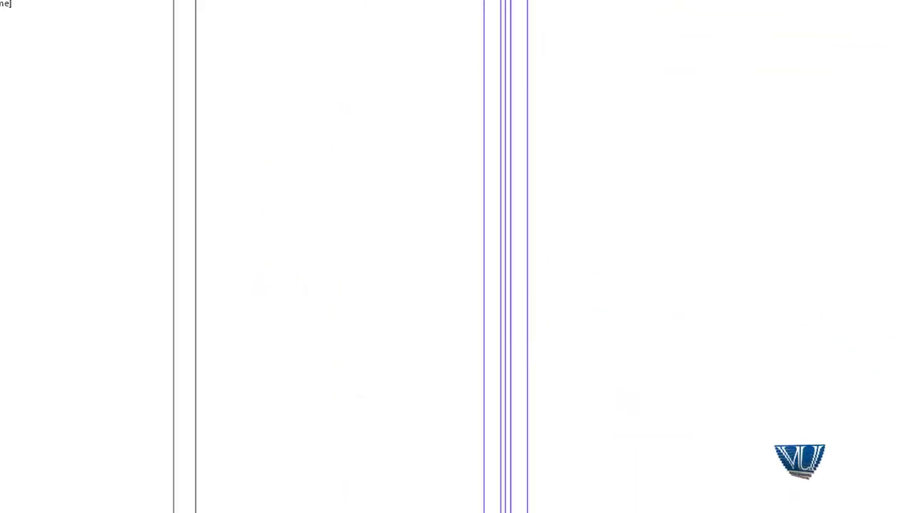
{"action": "left_click", "coordinate": [480, 229]}
{"action": "scroll", "coordinate": [511, 271], "scroll_direction": "down", "scroll_amount": 3}
{"action": "scroll", "coordinate": [532, 412], "scroll_direction": "up", "scroll_amount": 3}
{"action": "scroll", "coordinate": [487, 302], "scroll_direction": "up", "scroll_amount": 2}
{"action": "scroll", "coordinate": [535, 159], "scroll_direction": "up", "scroll_amount": 2}
{"action": "left_click", "coordinate": [535, 159]}
{"action": "scroll", "coordinate": [540, 295], "scroll_direction": "down", "scroll_amount": 4}
{"action": "scroll", "coordinate": [543, 166], "scroll_direction": "down", "scroll_amount": 3}
{"action": "scroll", "coordinate": [549, 157], "scroll_direction": "up", "scroll_amount": 4}
{"action": "middle_click_drag", "start_coordinate": [530, 146], "coordinate": [539, 444]}
{"action": "scroll", "coordinate": [491, 335], "scroll_direction": "up", "scroll_amount": 4}
{"action": "left_click", "coordinate": [451, 197]}
{"action": "scroll", "coordinate": [454, 201], "scroll_direction": "down", "scroll_amount": 1}
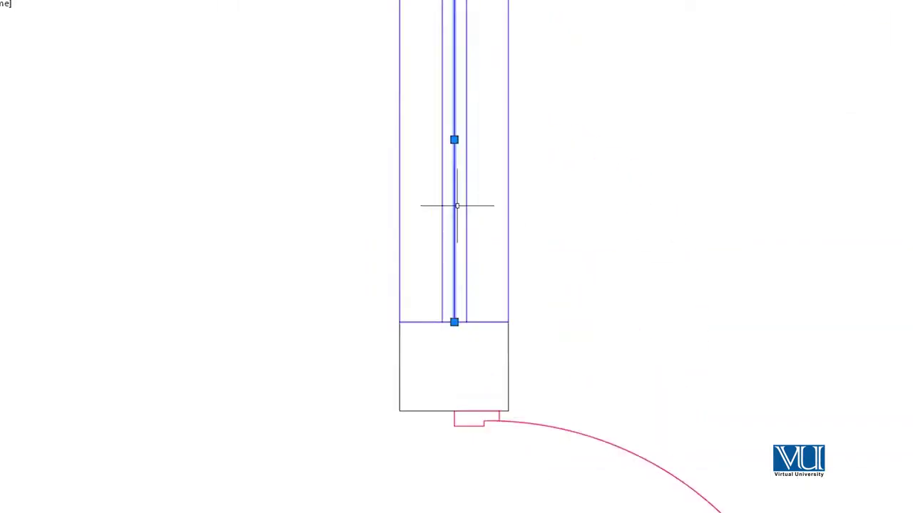
{"action": "scroll", "coordinate": [456, 204], "scroll_direction": "down", "scroll_amount": 3}
{"action": "scroll", "coordinate": [499, 213], "scroll_direction": "down", "scroll_amount": 3}
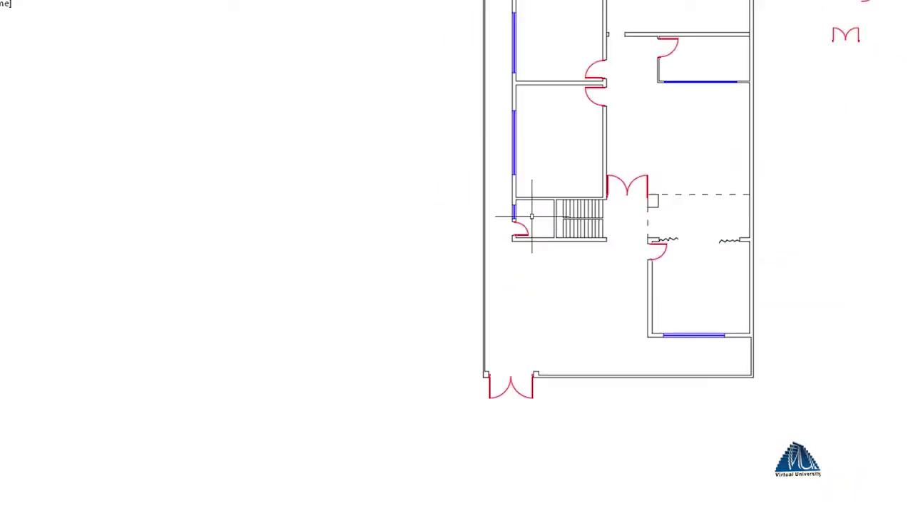
{"action": "scroll", "coordinate": [577, 314], "scroll_direction": "up", "scroll_amount": 5}
{"action": "scroll", "coordinate": [556, 357], "scroll_direction": "down", "scroll_amount": 4}
{"action": "scroll", "coordinate": [539, 407], "scroll_direction": "up", "scroll_amount": 3}
{"action": "scroll", "coordinate": [505, 428], "scroll_direction": "up", "scroll_amount": 4}
{"action": "scroll", "coordinate": [454, 406], "scroll_direction": "down", "scroll_amount": 4}
{"action": "scroll", "coordinate": [491, 271], "scroll_direction": "down", "scroll_amount": 1}
{"action": "scroll", "coordinate": [465, 224], "scroll_direction": "up", "scroll_amount": 4}
{"action": "scroll", "coordinate": [456, 143], "scroll_direction": "up", "scroll_amount": 3}
{"action": "scroll", "coordinate": [409, 452], "scroll_direction": "down", "scroll_amount": 2}
{"action": "scroll", "coordinate": [365, 381], "scroll_direction": "down", "scroll_amount": 2}
{"action": "scroll", "coordinate": [423, 319], "scroll_direction": "up", "scroll_amount": 3}
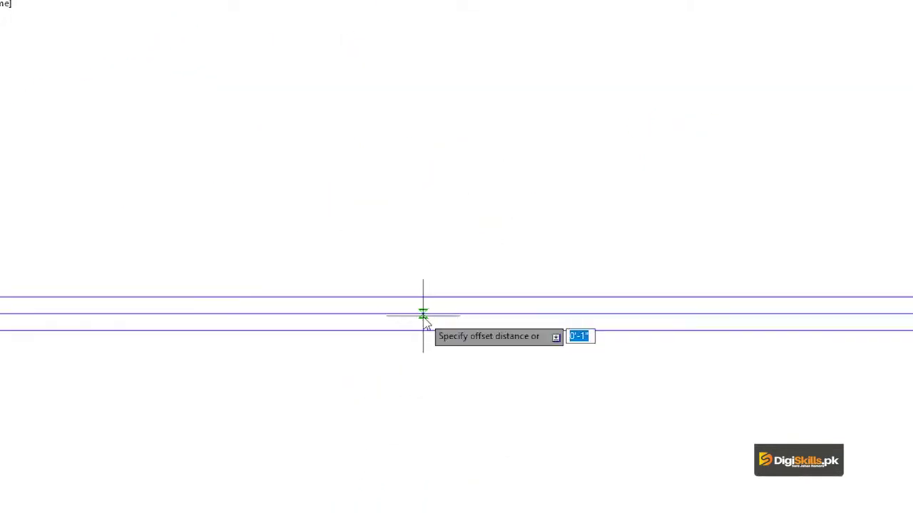
Step: Offset the last window's middle line 1" below and above, then delete the original middle line
{"action": "type", "text": "1"}
{"action": "key", "text": "Return"}
{"action": "left_click", "coordinate": [473, 313]}
{"action": "left_click", "coordinate": [467, 324]}
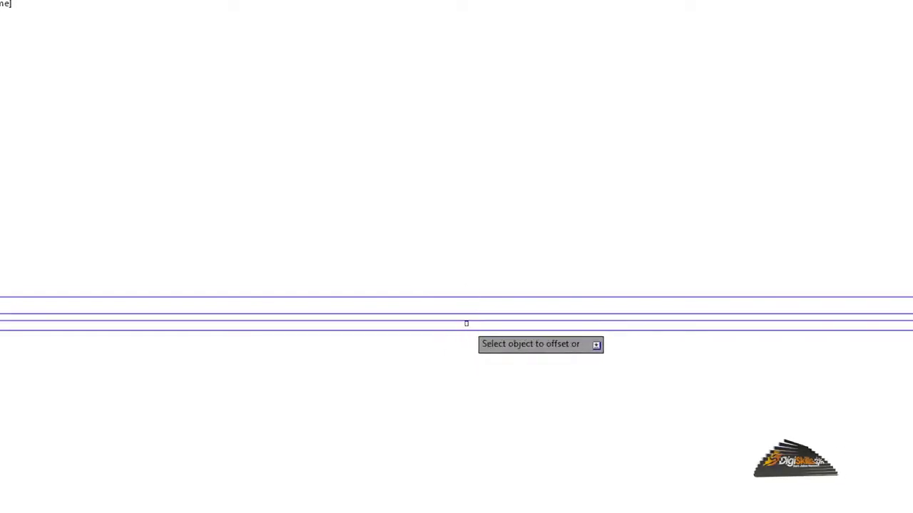
{"action": "left_click", "coordinate": [466, 314]}
{"action": "left_click", "coordinate": [466, 302]}
{"action": "key", "text": "Escape"}
{"action": "left_click", "coordinate": [467, 314]}
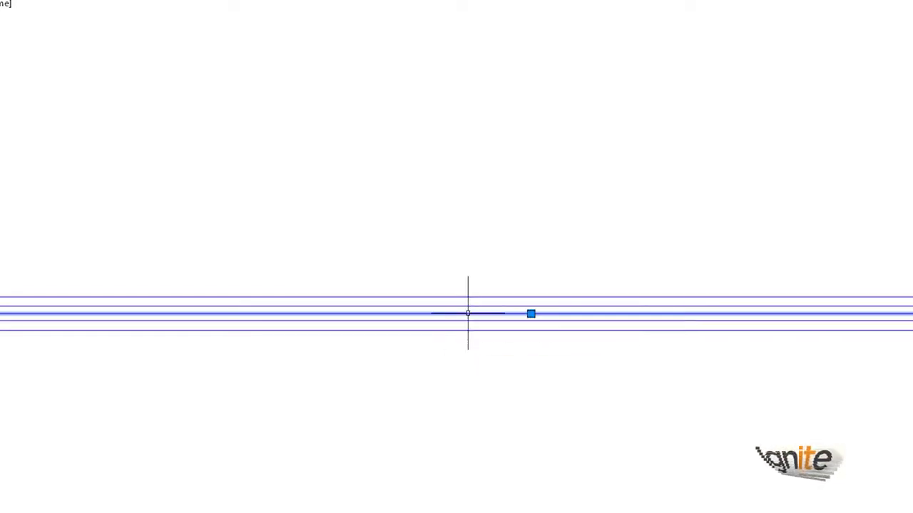
{"action": "key", "text": "Delete"}
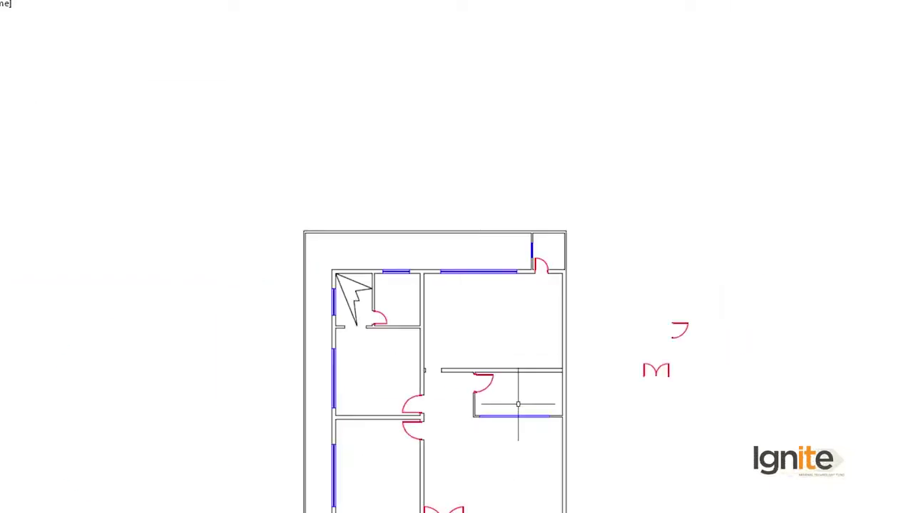